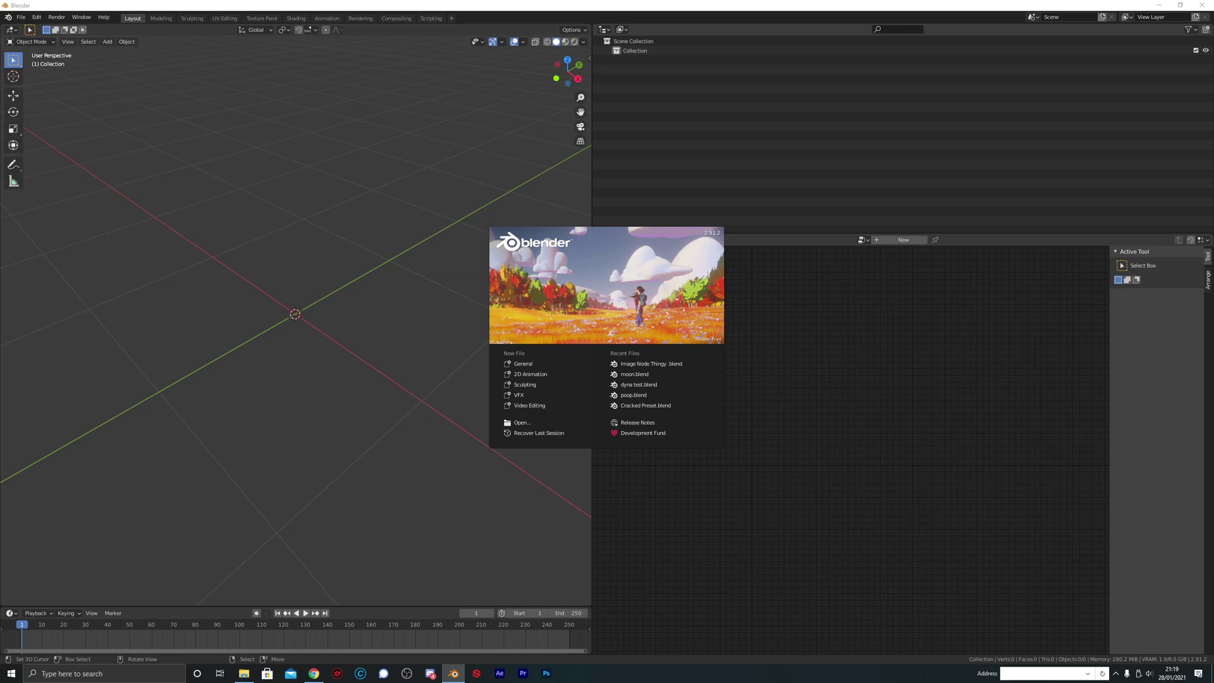
# - Create a NodeScapes node tree named "Cool image thingy" and execute the Base preset in it
pyautogui.click(811, 390)
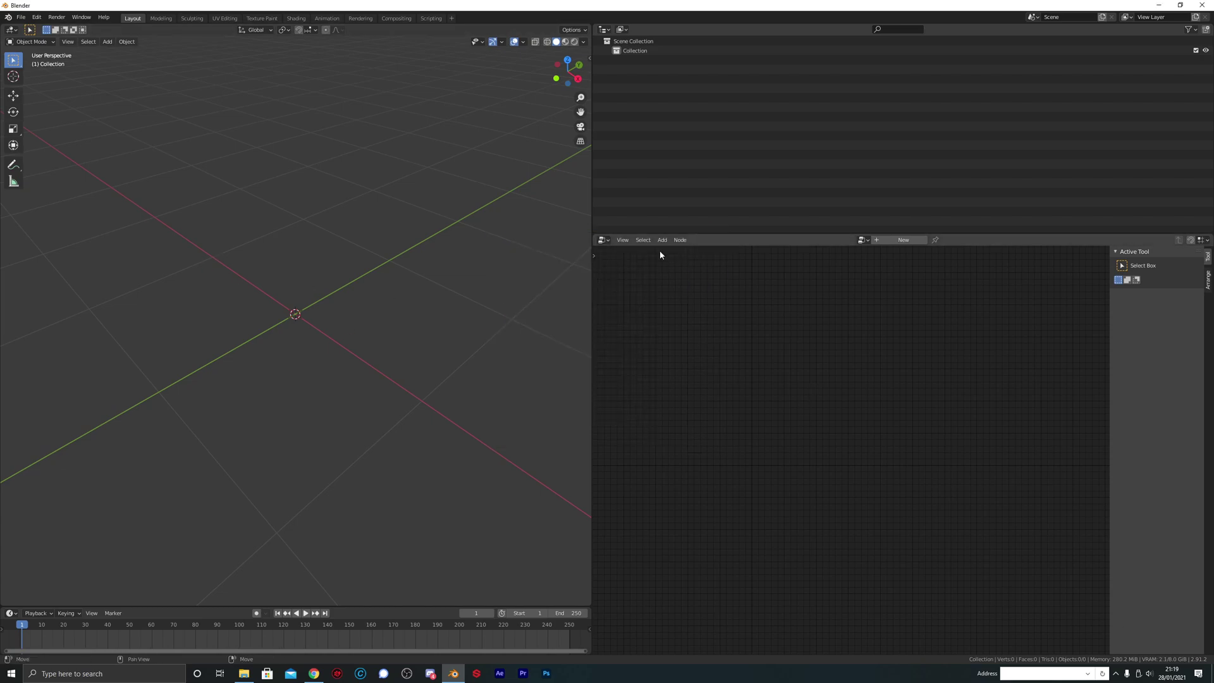
pyautogui.click(604, 241)
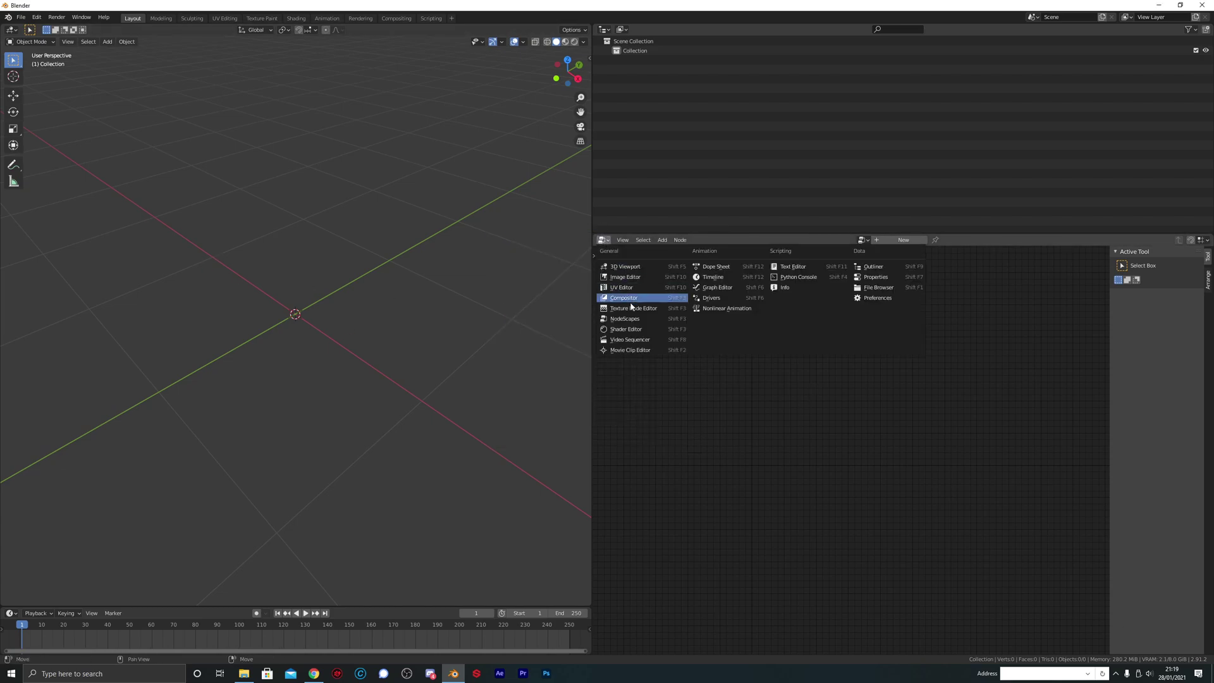
pyautogui.click(899, 241)
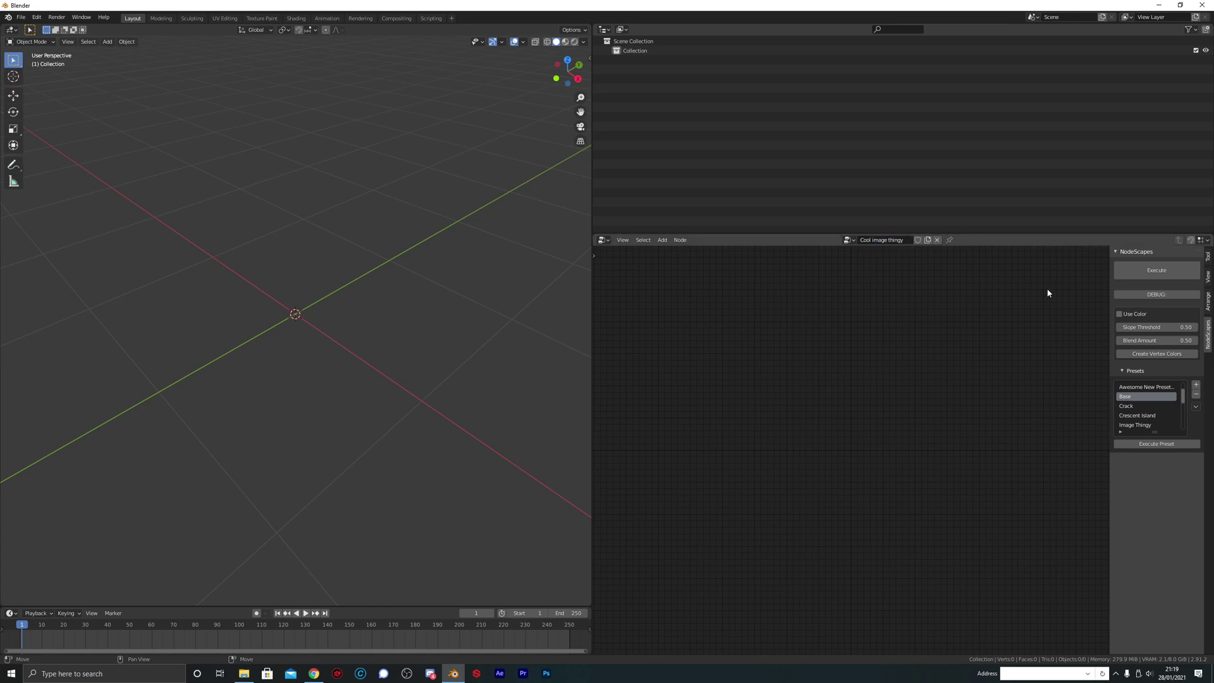
pyautogui.click(1157, 443)
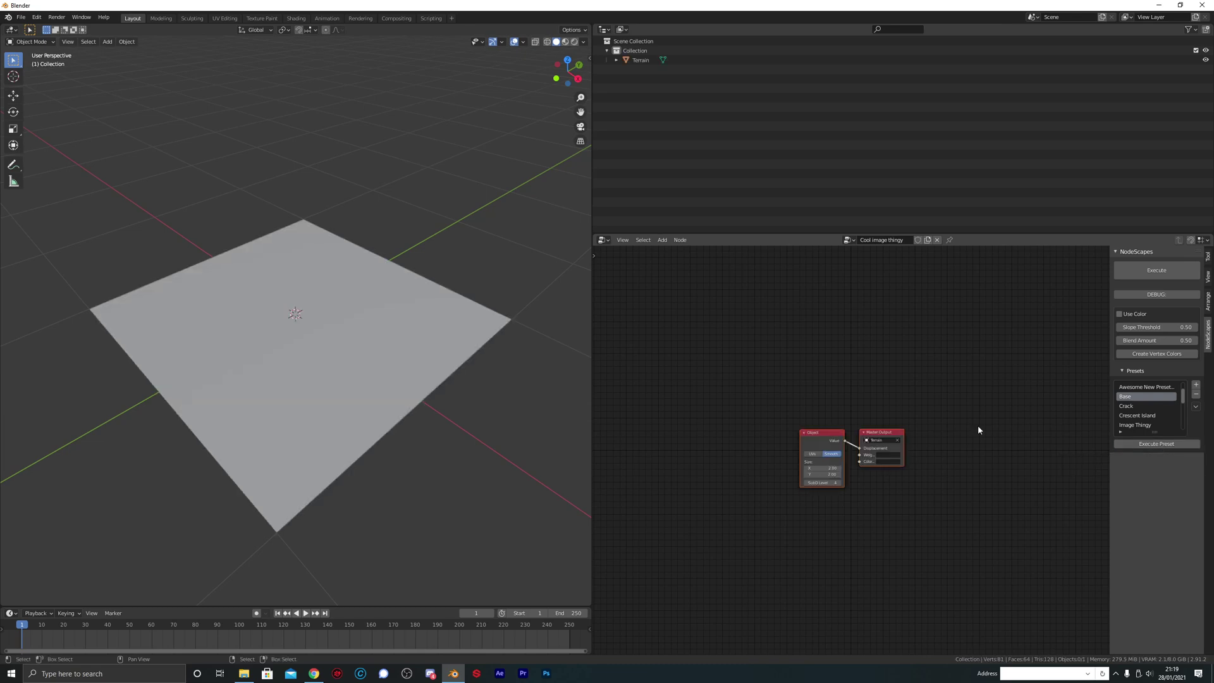
# - Set the Object node's SubD Level to 80 and move the Master Output node away from it
pyautogui.click(810, 499)
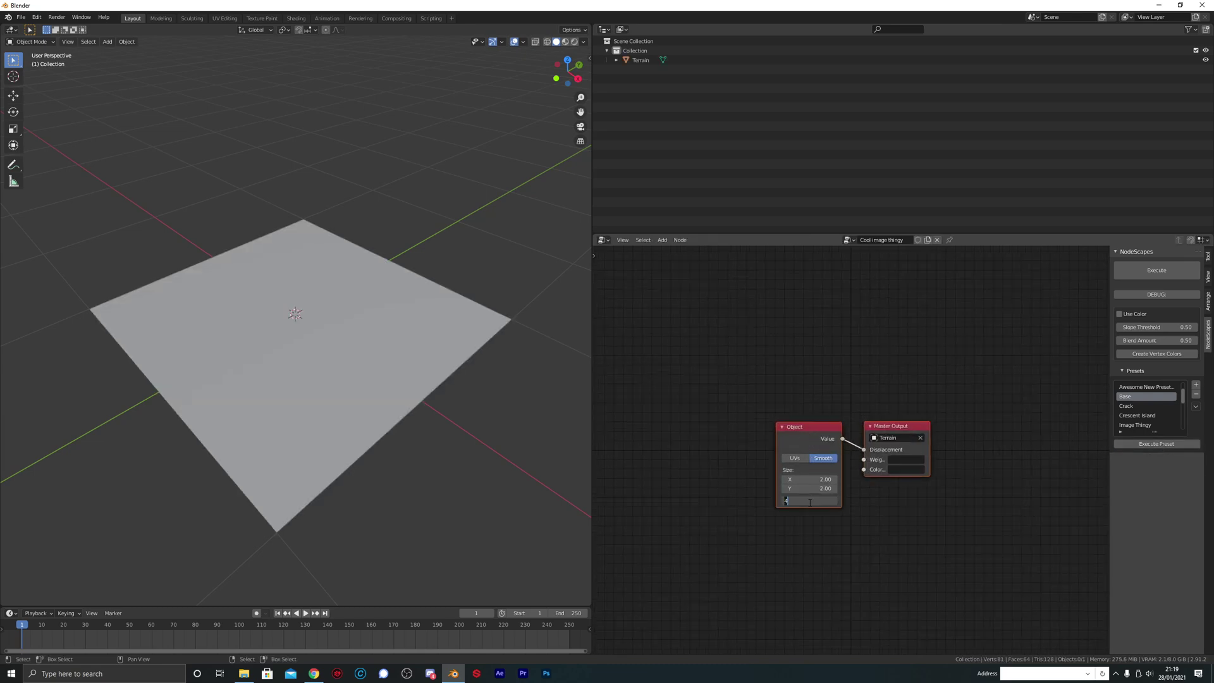
pyautogui.press('Return')
pyautogui.moveTo(812, 428); pyautogui.dragTo(1009, 428)
pyautogui.moveTo(676, 400); pyautogui.dragTo(826, 391, button='middle')
pyautogui.scroll(-2, 713, 398)
# - Insert an image node between the Object and Master Output nodes and open its file browser
pyautogui.hotkey('shift', 'a')
pyautogui.moveTo(791, 372)
pyautogui.click(866, 433)
pyautogui.click(805, 415)
pyautogui.scroll(2, 805, 423)
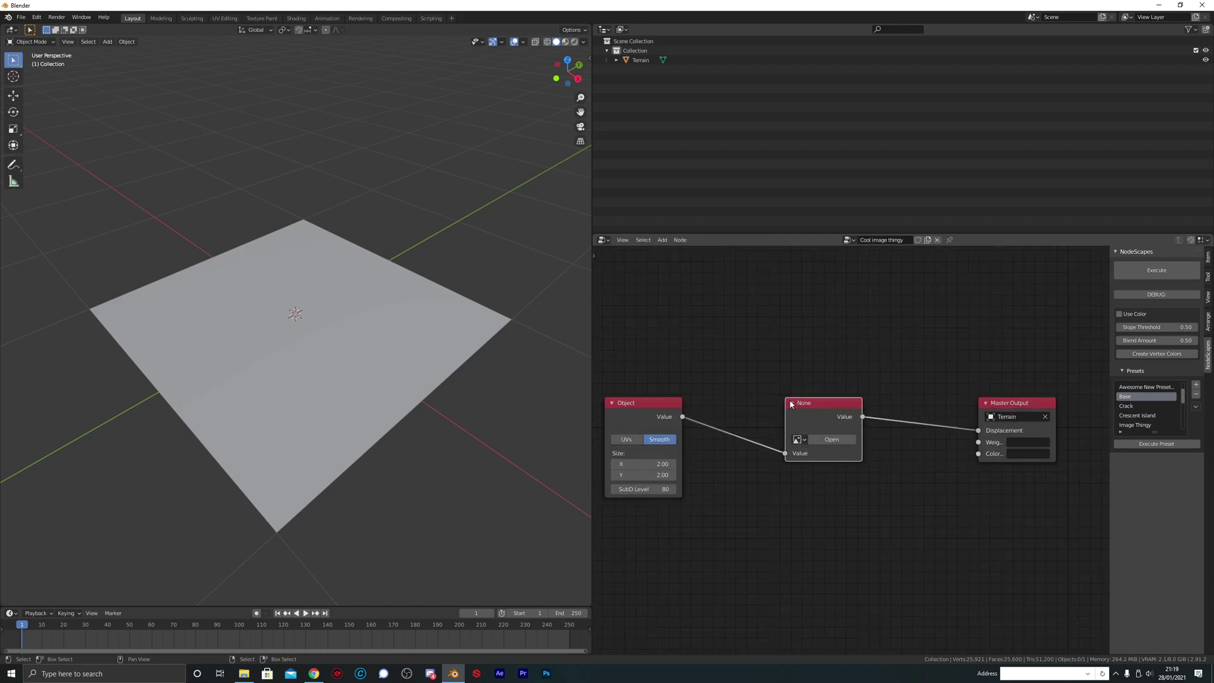
pyautogui.scroll(-2, 791, 452)
pyautogui.click(824, 459)
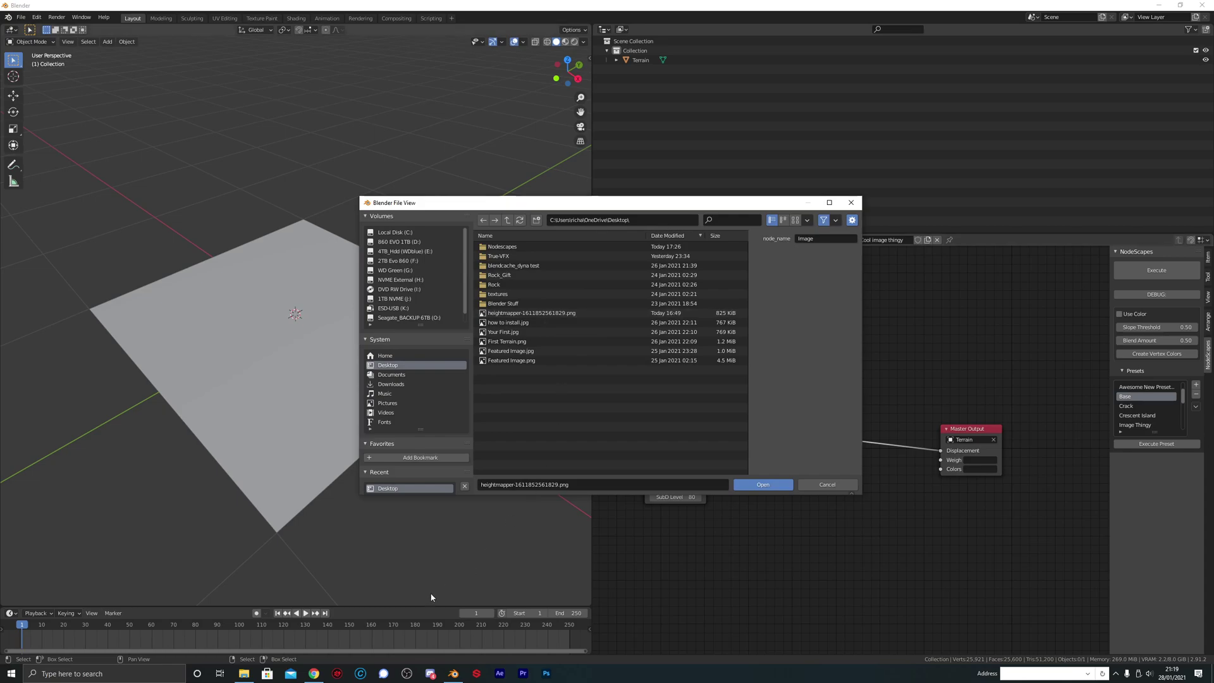
# - Switch to Chrome and open the Tangram Heightmapper page from the heightmap tool search results
pyautogui.click(314, 626)
pyautogui.scroll(-3, 514, 236)
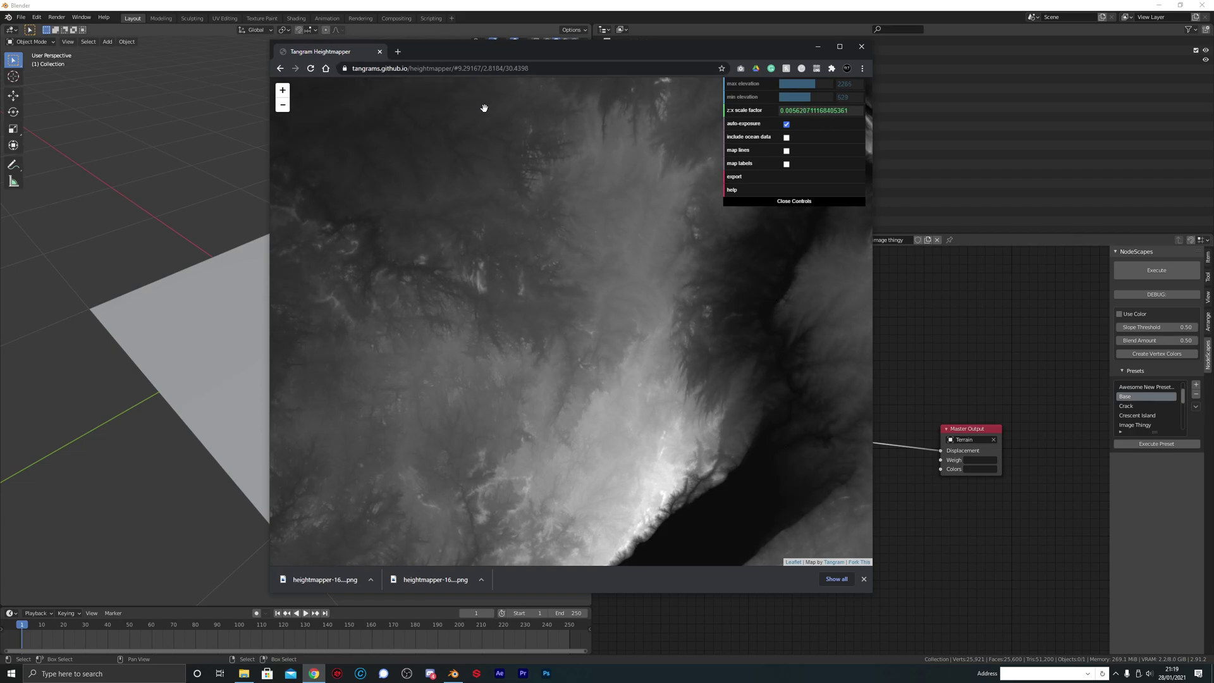
pyautogui.click(280, 68)
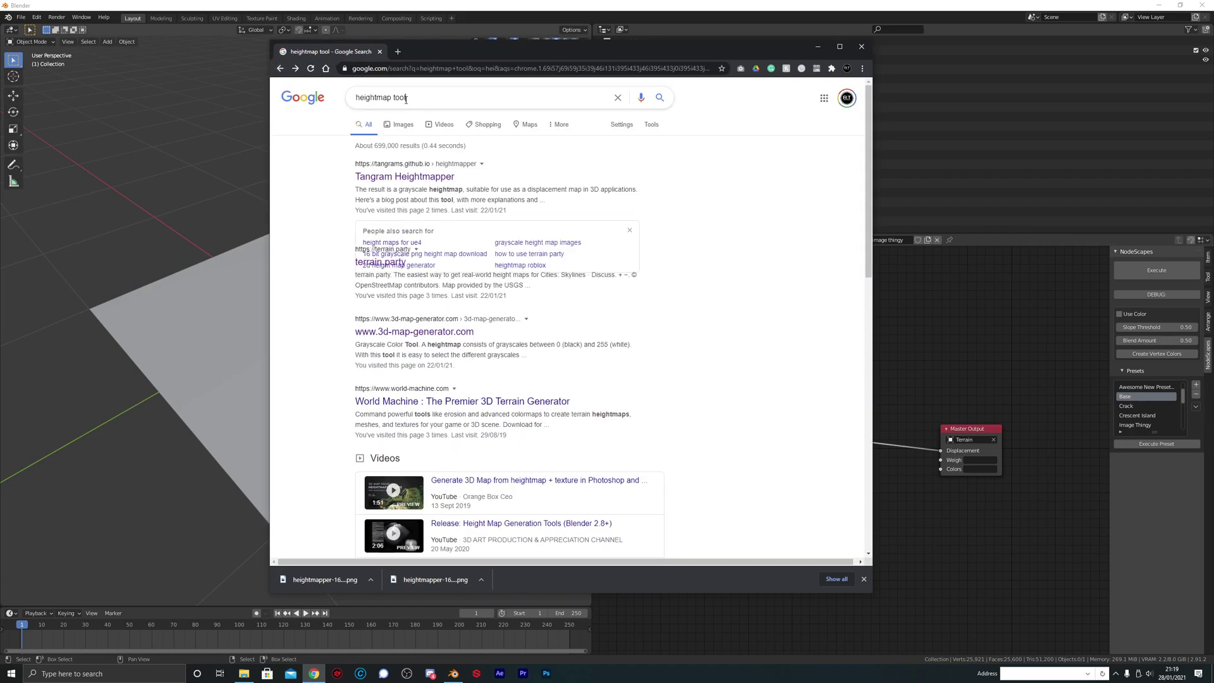
pyautogui.click(404, 177)
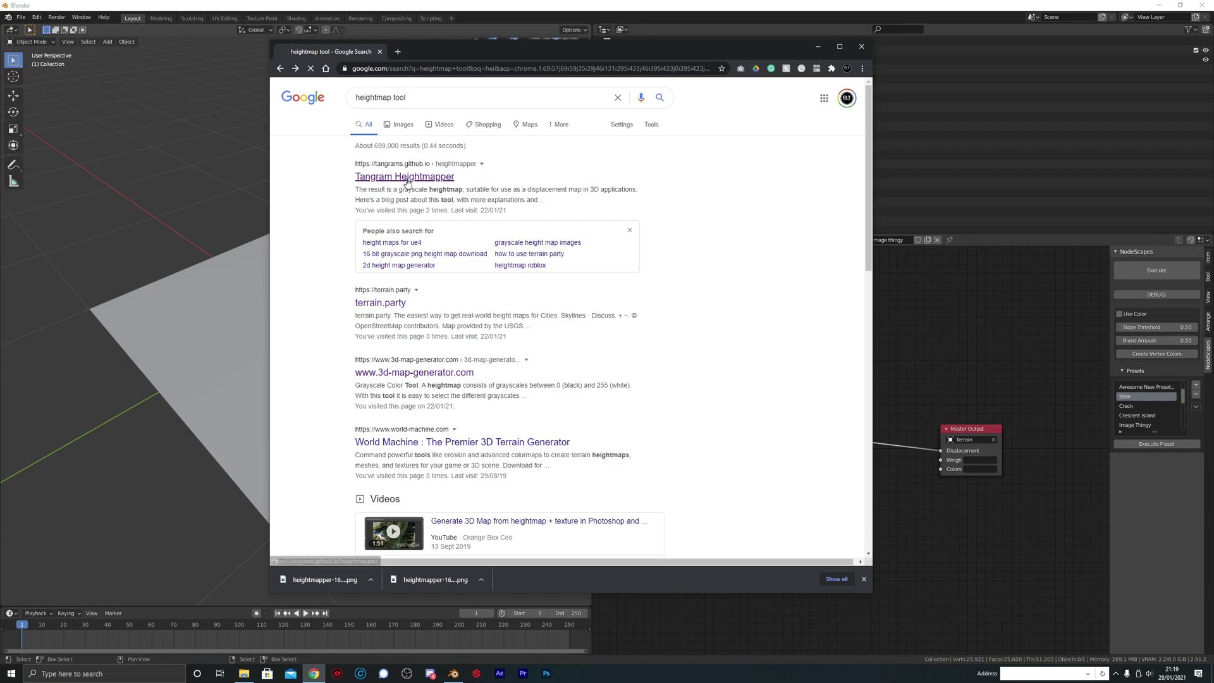
pyautogui.moveTo(708, 43); pyautogui.dragTo(746, 48)
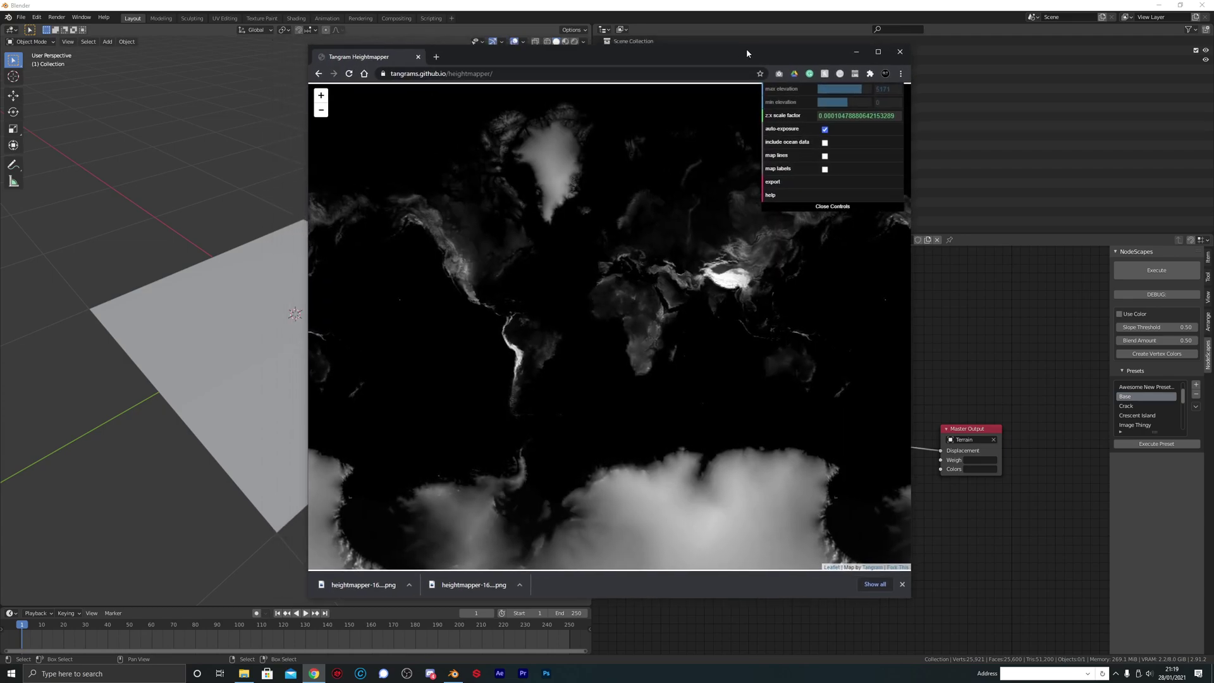
pyautogui.click(858, 51)
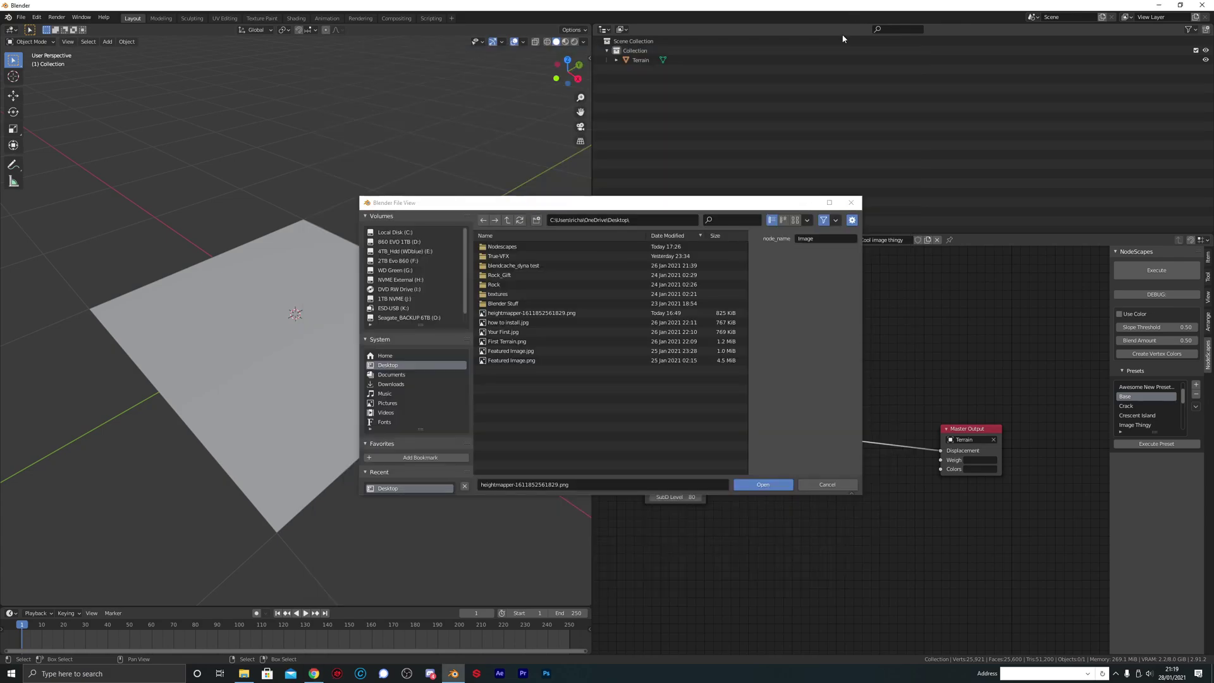
# - Load heightmapper-1611852561829.png from the Desktop into the image node in Blender
pyautogui.click(530, 313)
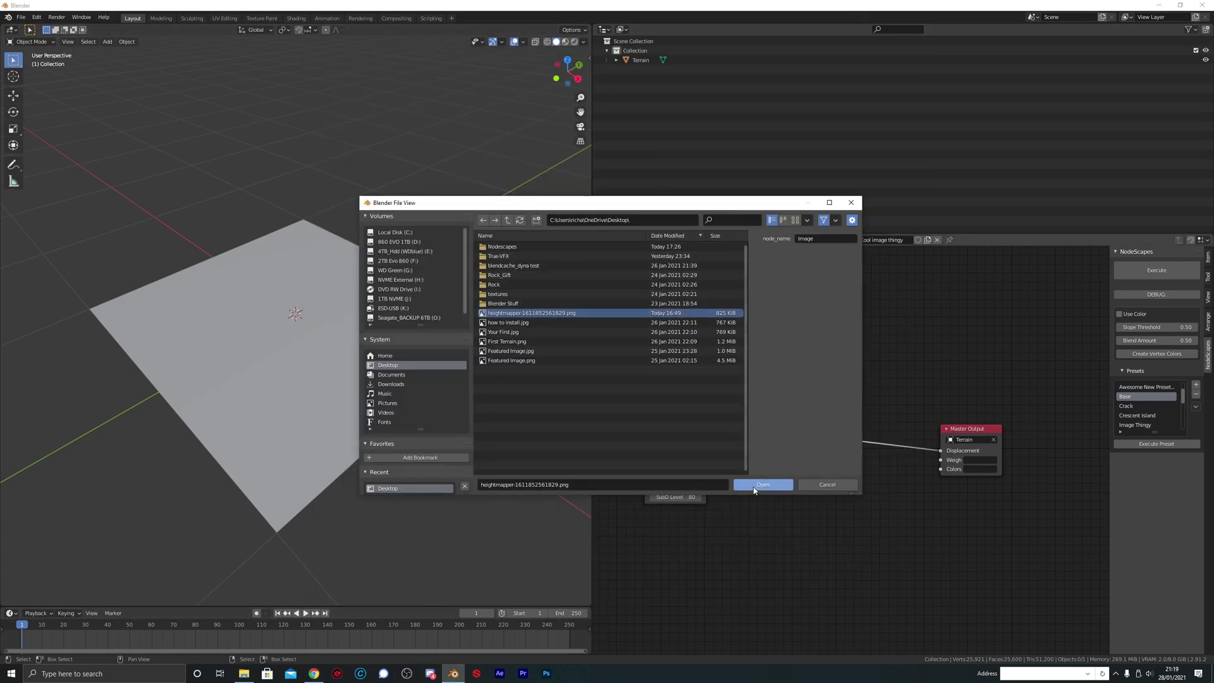
pyautogui.click(307, 676)
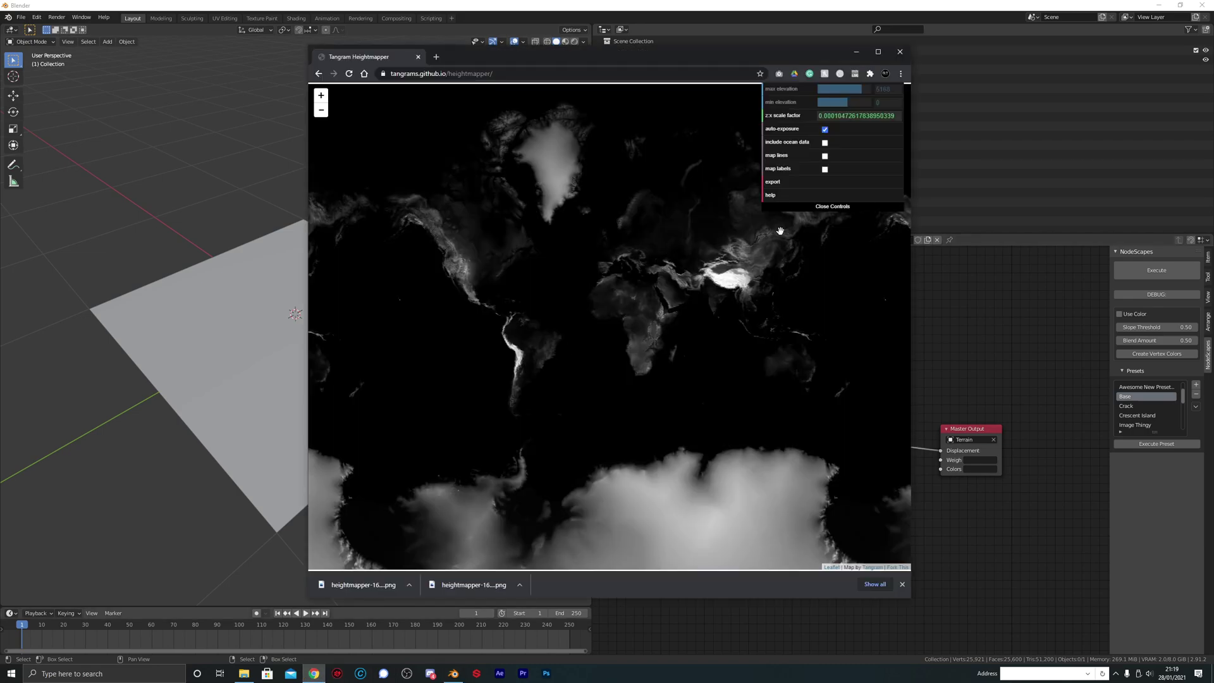
pyautogui.scroll(1, 783, 234)
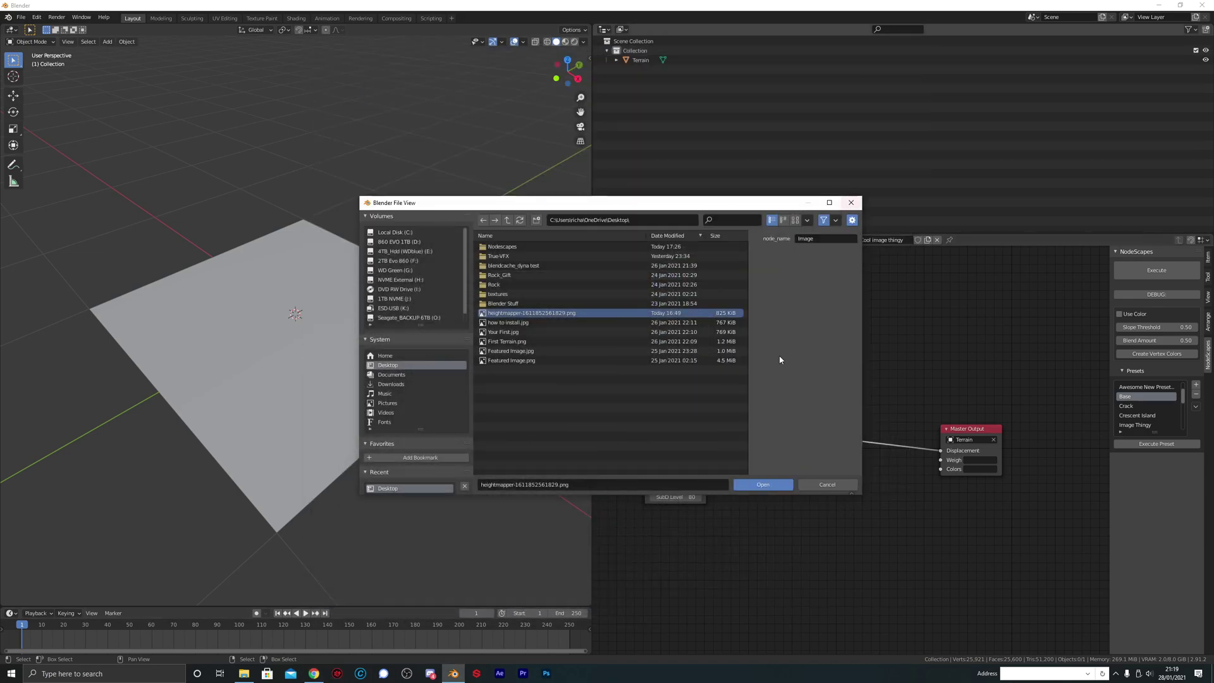
pyautogui.click(856, 51)
pyautogui.click(763, 485)
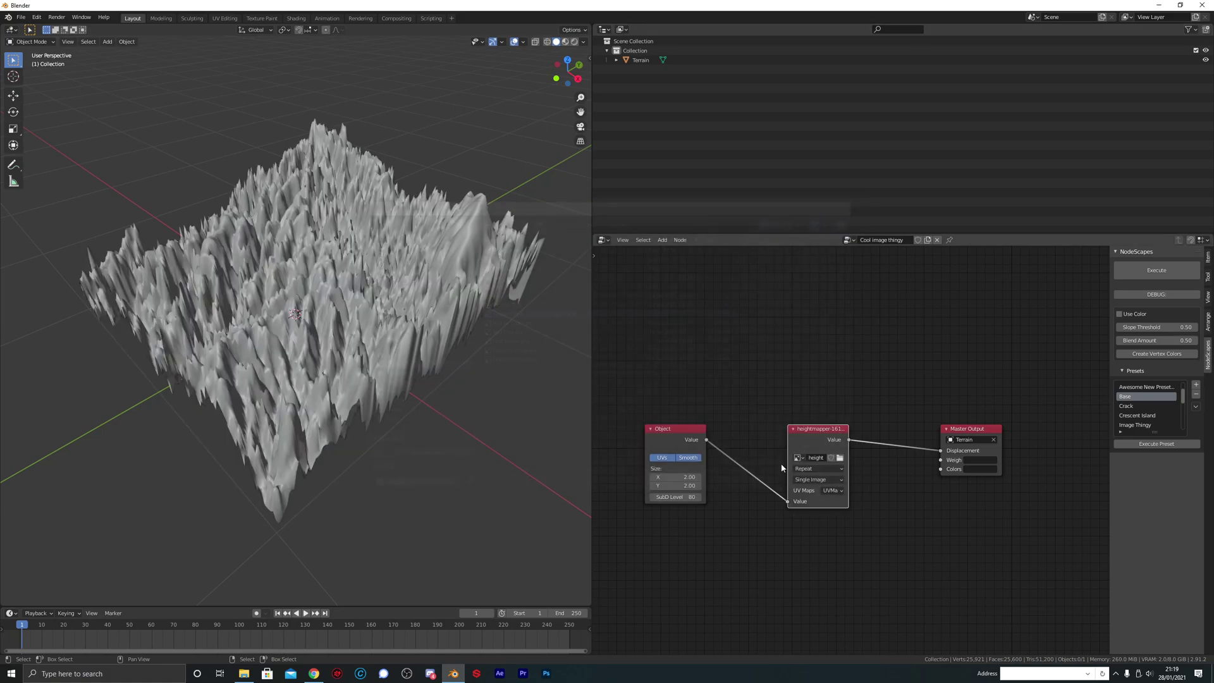
pyautogui.moveTo(341, 297); pyautogui.dragTo(388, 291, button='middle')
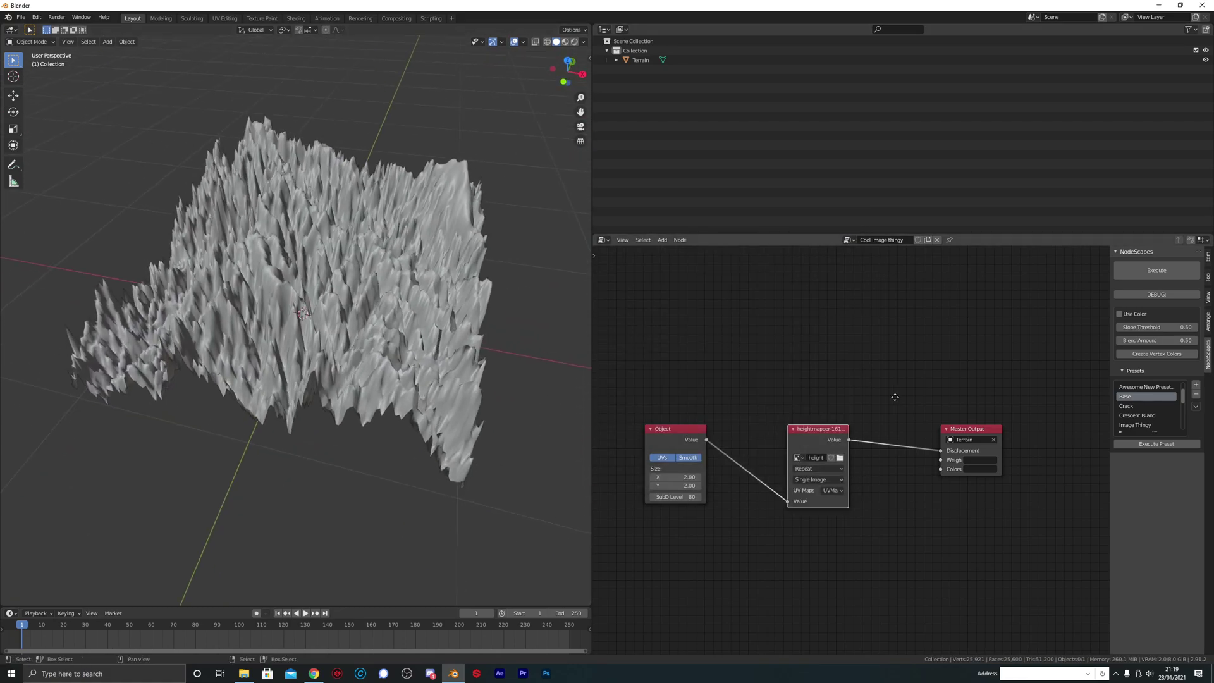
# - Insert a Multiply math node between the image node and the Master Output node
pyautogui.moveTo(894, 397); pyautogui.dragTo(756, 363, button='middle')
pyautogui.hotkey('shift', 'a')
pyautogui.moveTo(766, 382)
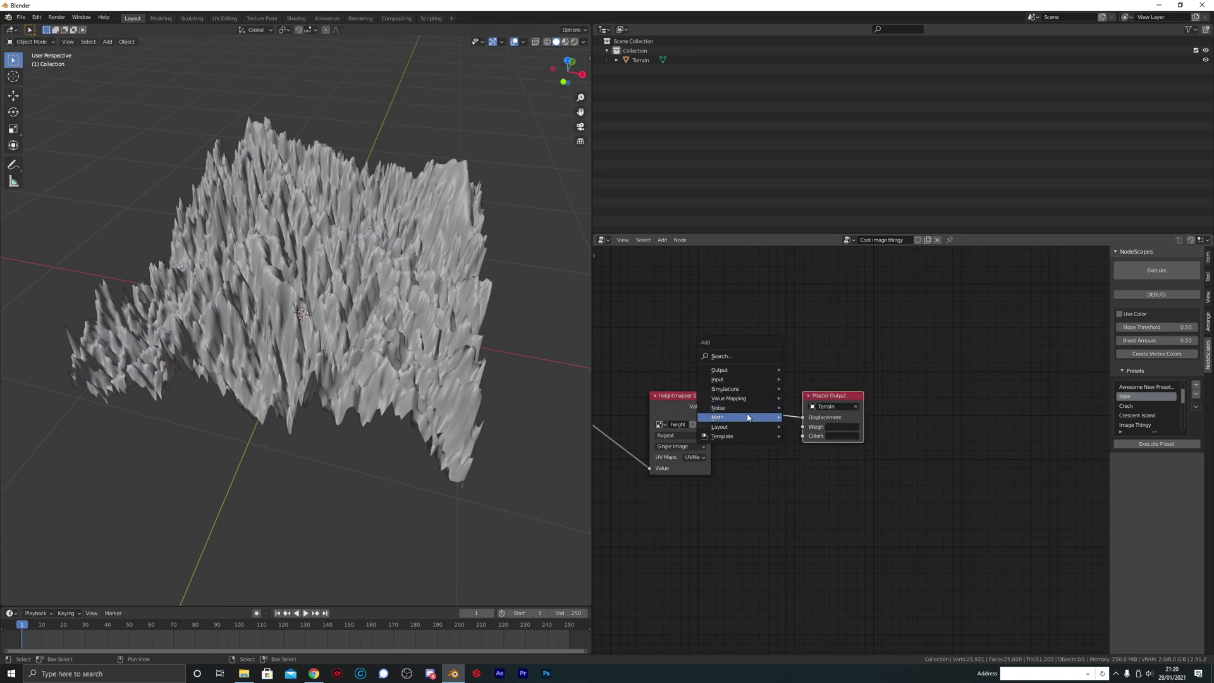
pyautogui.moveTo(750, 417)
pyautogui.click(826, 82)
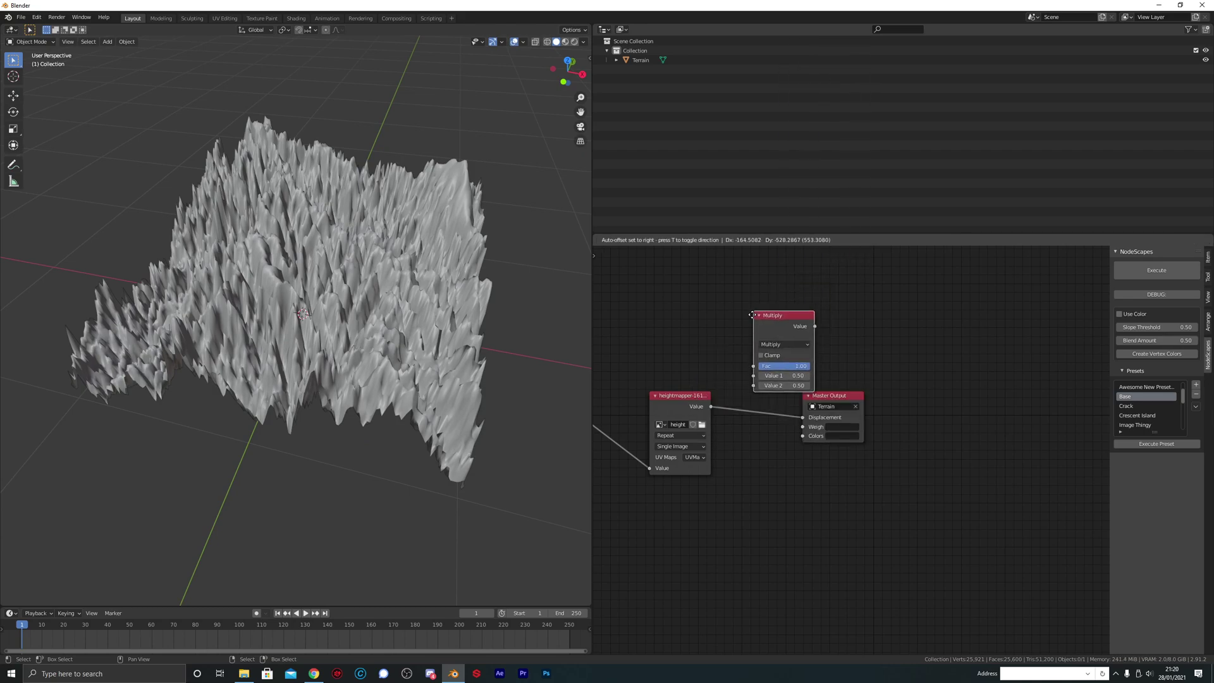
pyautogui.click(739, 367)
pyautogui.scroll(2, 713, 415)
# - Connect the image node's value to the Multiply node's Value 1 and set Value 2 to 0.12
pyautogui.moveTo(697, 410); pyautogui.dragTo(696, 423)
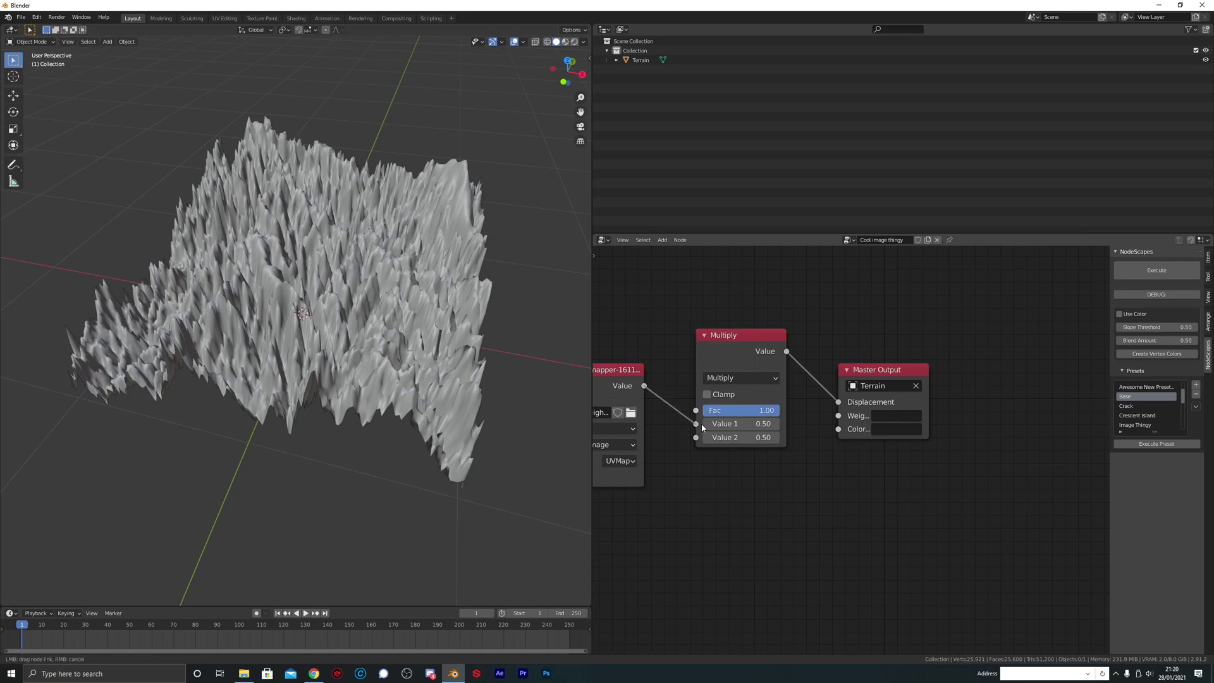
pyautogui.click(761, 437)
pyautogui.write('.1')
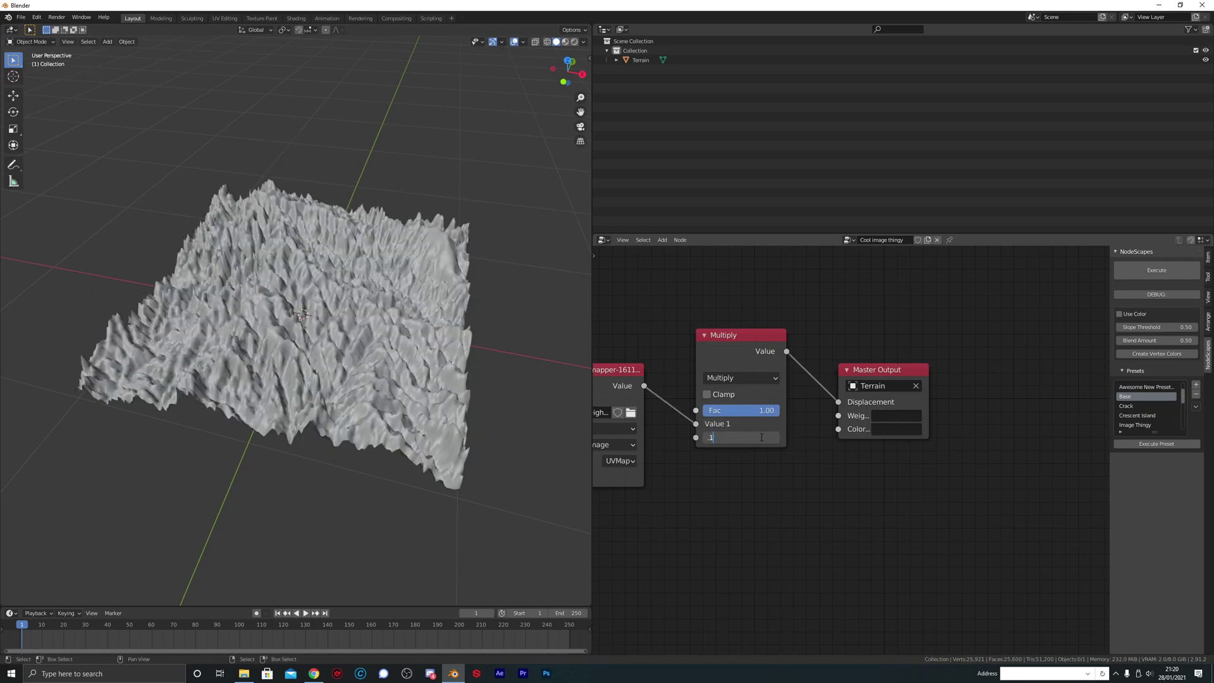
pyautogui.write('2')
pyautogui.press('Return')
pyautogui.moveTo(355, 334); pyautogui.dragTo(430, 329, button='middle')
# - Move the Master Output node farther away and insert a Smooth Step node between Multiply and Master Output
pyautogui.scroll(-2, 845, 394)
pyautogui.moveTo(844, 396); pyautogui.dragTo(1038, 384)
pyautogui.scroll(-2, 874, 370)
pyautogui.moveTo(747, 355); pyautogui.dragTo(802, 383, button='middle')
pyautogui.moveTo(306, 279); pyautogui.dragTo(306, 322, button='middle')
pyautogui.moveTo(825, 363)
pyautogui.mouseDown(button='middle')
pyautogui.moveTo(895, 362)
pyautogui.moveTo(847, 370)
pyautogui.mouseUp(button='middle')
pyautogui.hotkey('shift', 'a')
pyautogui.moveTo(838, 395)
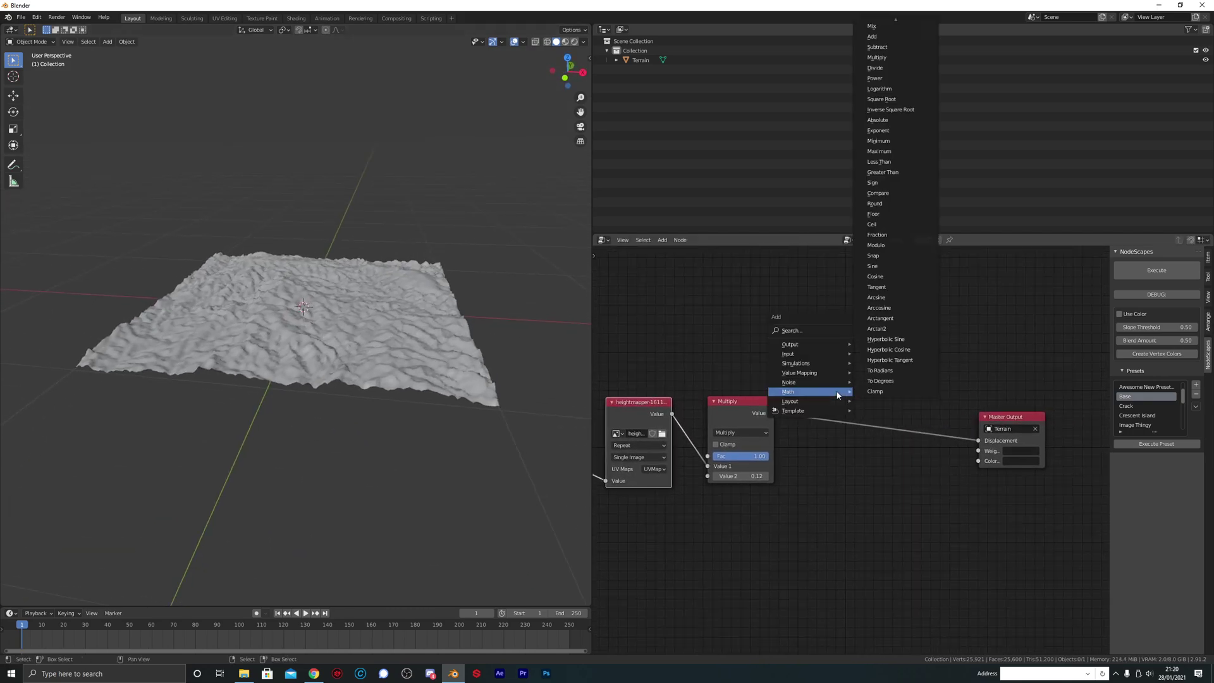
pyautogui.moveTo(822, 373)
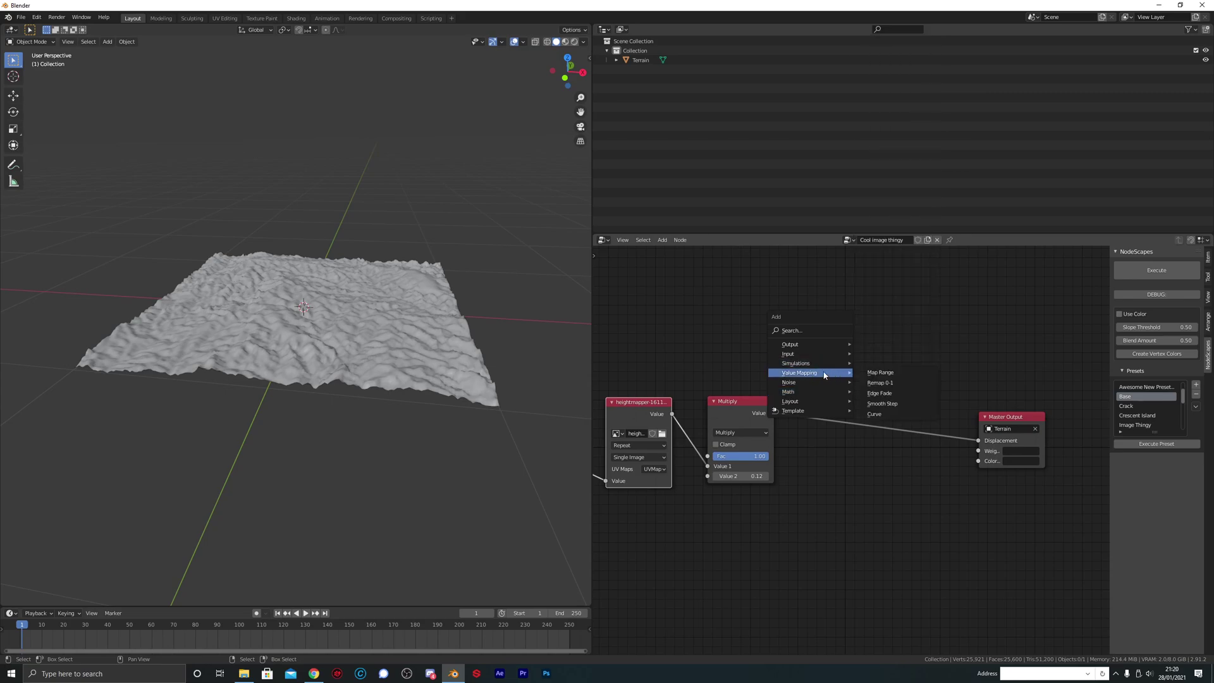
pyautogui.click(913, 402)
pyautogui.click(851, 398)
pyautogui.scroll(2, 851, 397)
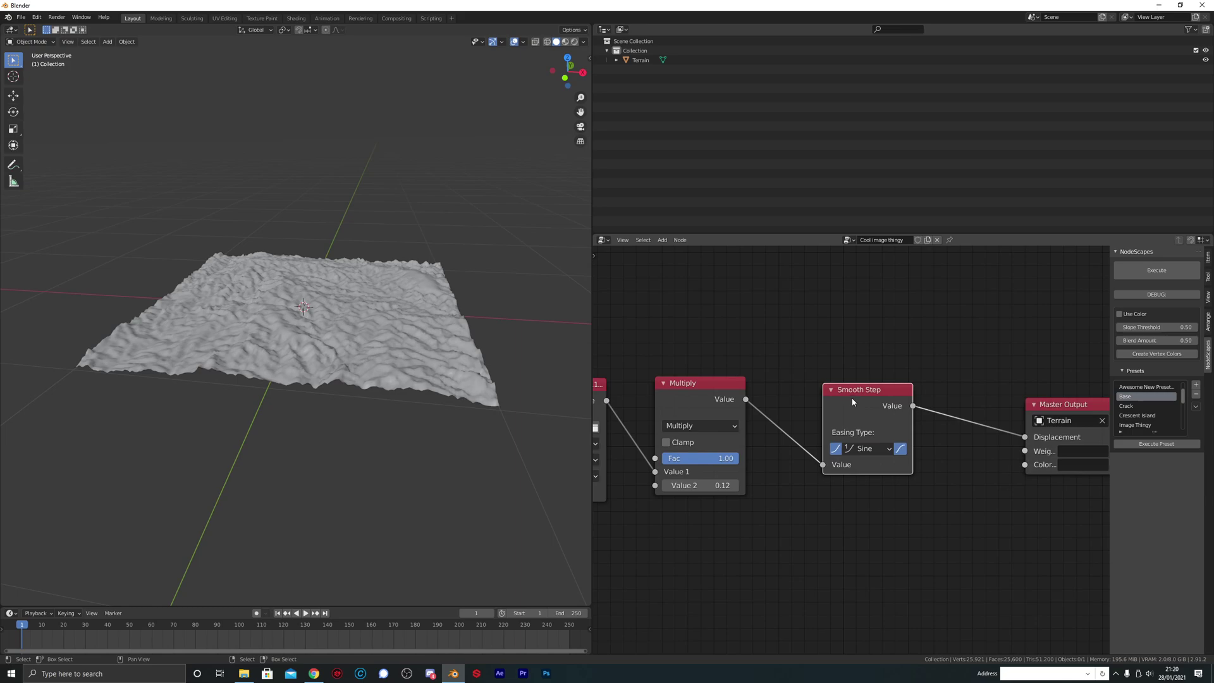
# - Set the Smooth Step easing type to Circle and the Multiply node's Value 2 to 0.37
pyautogui.moveTo(851, 399); pyautogui.dragTo(776, 388, button='middle')
pyautogui.scroll(3, 778, 395)
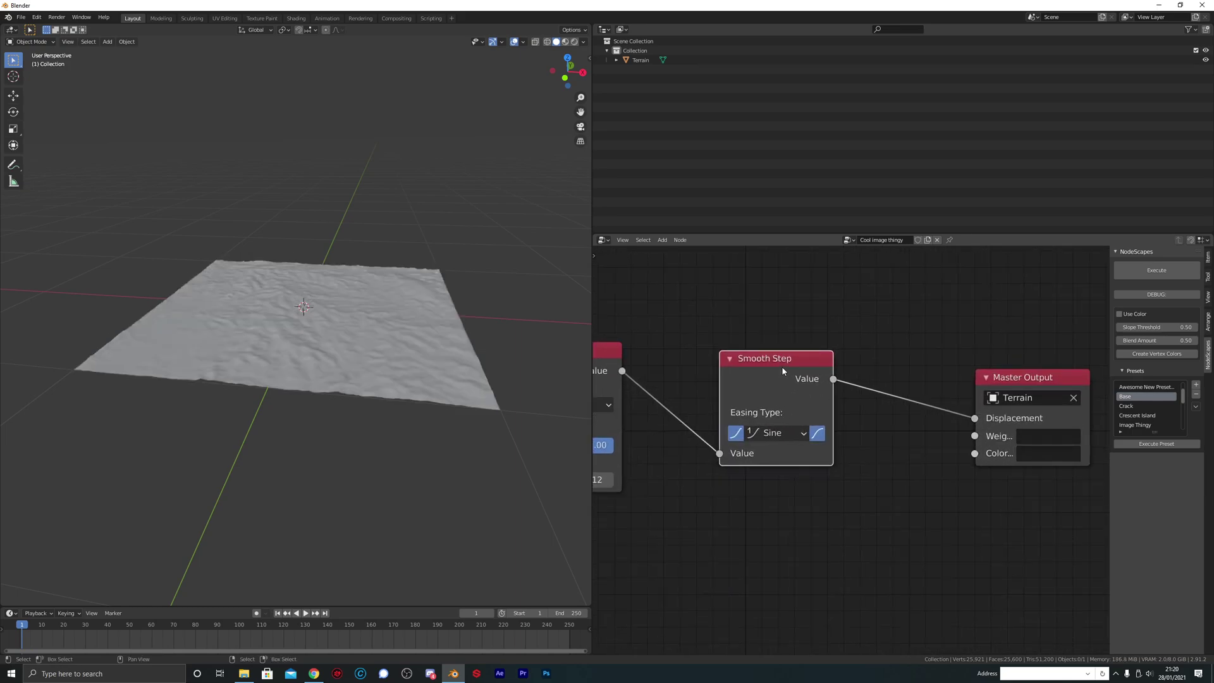
pyautogui.click(795, 433)
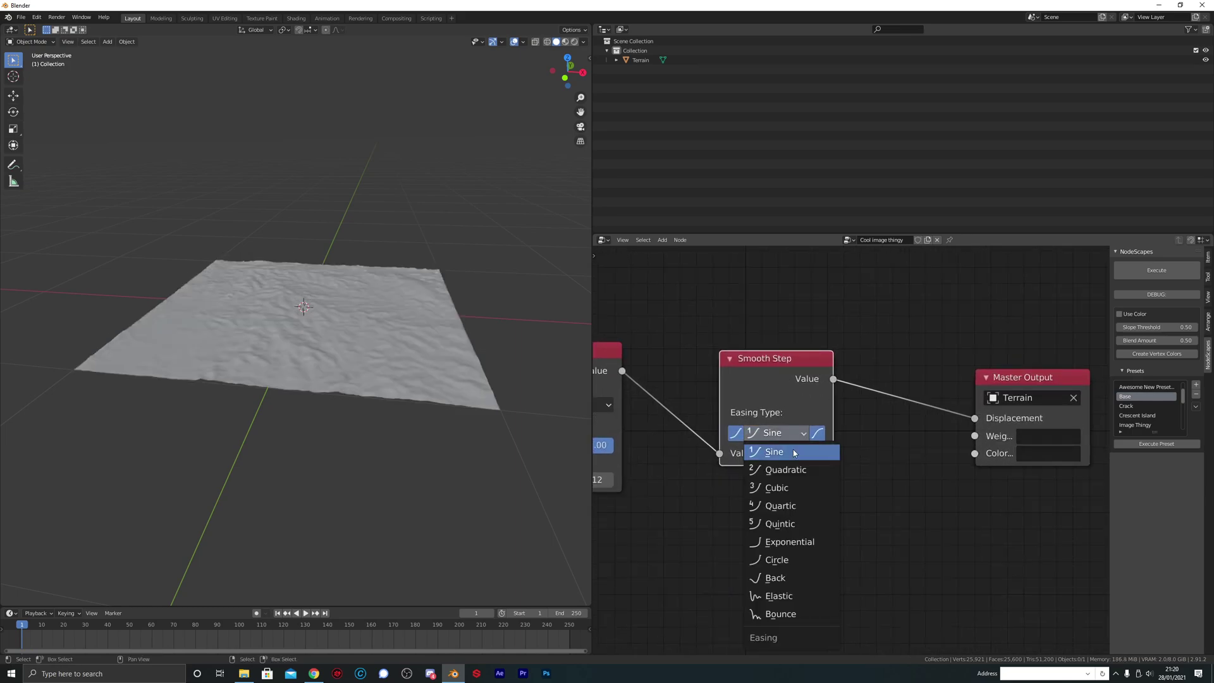
pyautogui.click(777, 559)
pyautogui.moveTo(700, 387); pyautogui.dragTo(783, 383, button='middle')
pyautogui.moveTo(660, 478); pyautogui.dragTo(676, 477)
pyautogui.moveTo(298, 392); pyautogui.dragTo(367, 379, button='middle')
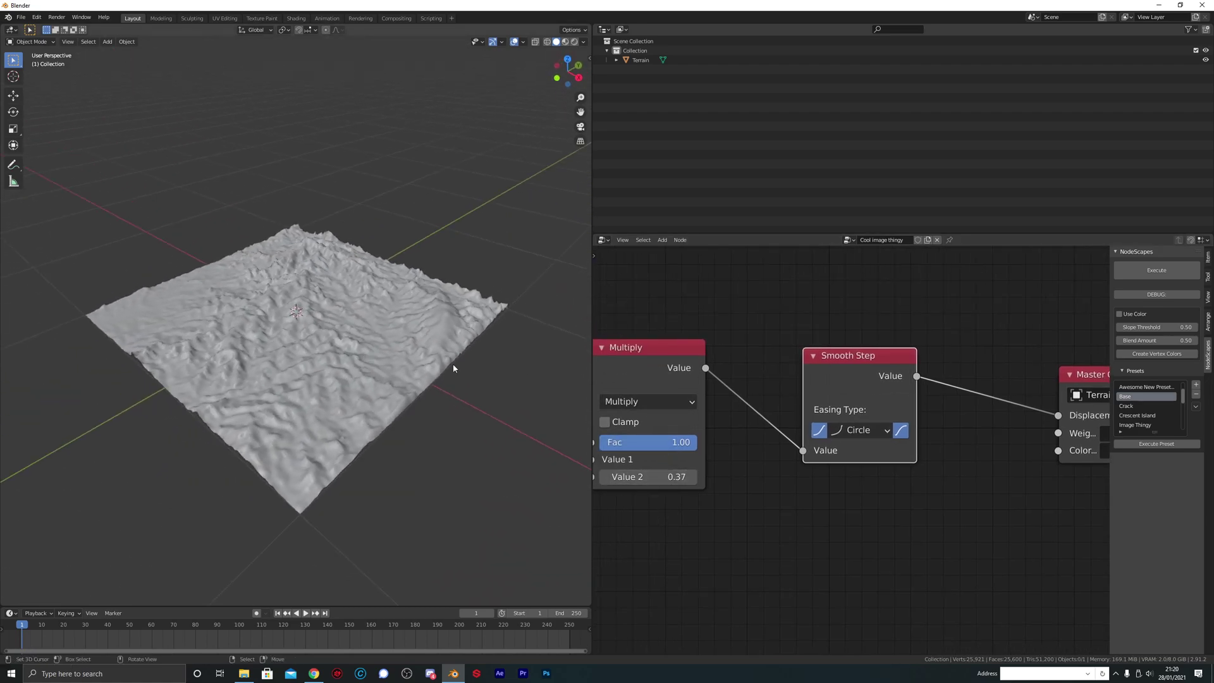
# - Try each of the Smooth Step node's two easing toggles with Circle easing, then restore them
pyautogui.click(860, 430)
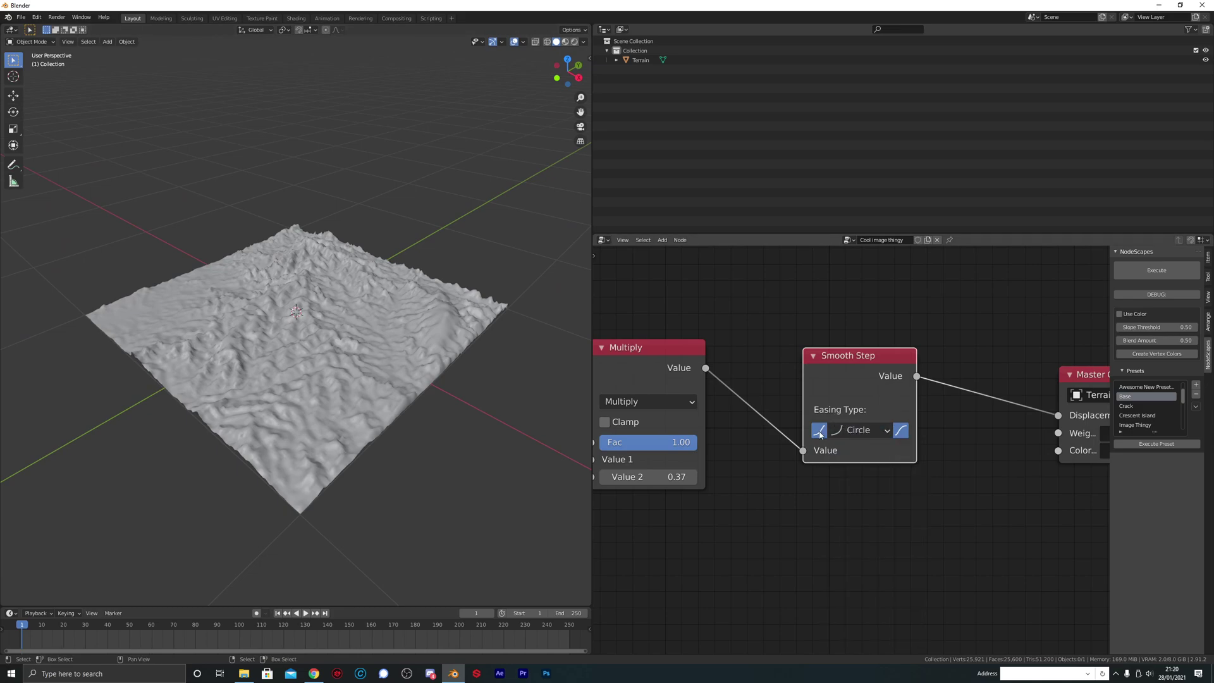
pyautogui.click(819, 431)
pyautogui.click(820, 431)
pyautogui.click(903, 433)
pyautogui.click(902, 433)
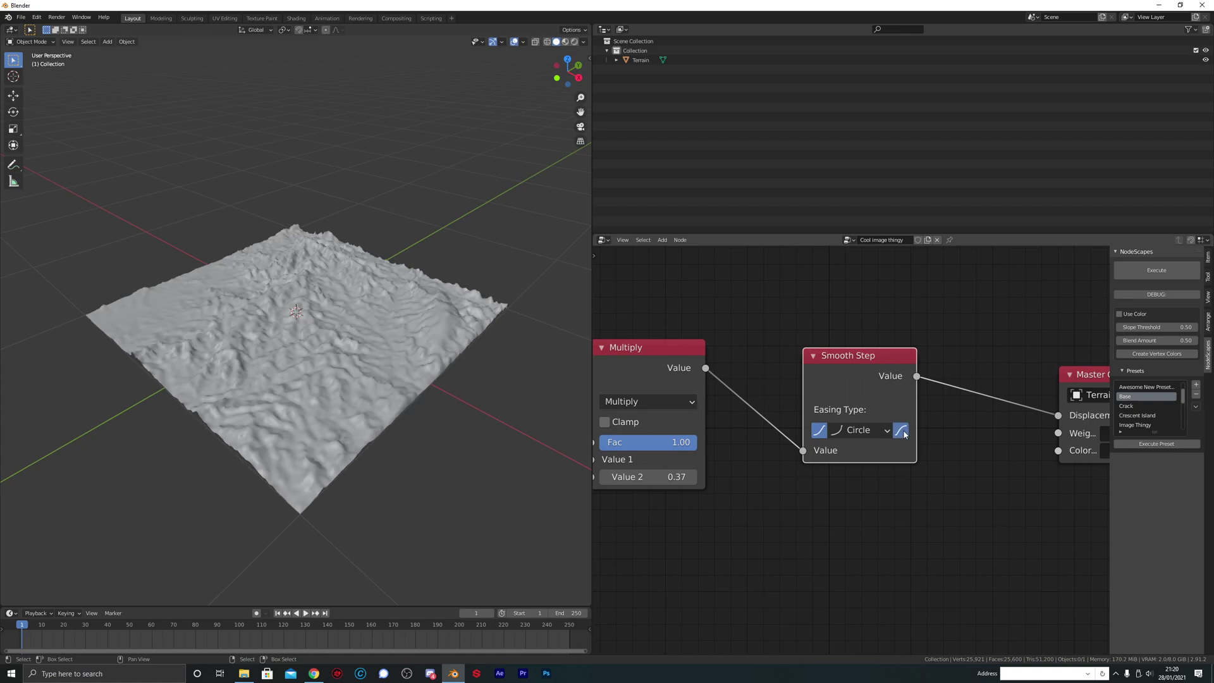
# - Set the Smooth Step easing type to Elastic and the Multiply node's Value 2 to 0.44
pyautogui.click(866, 433)
pyautogui.click(862, 592)
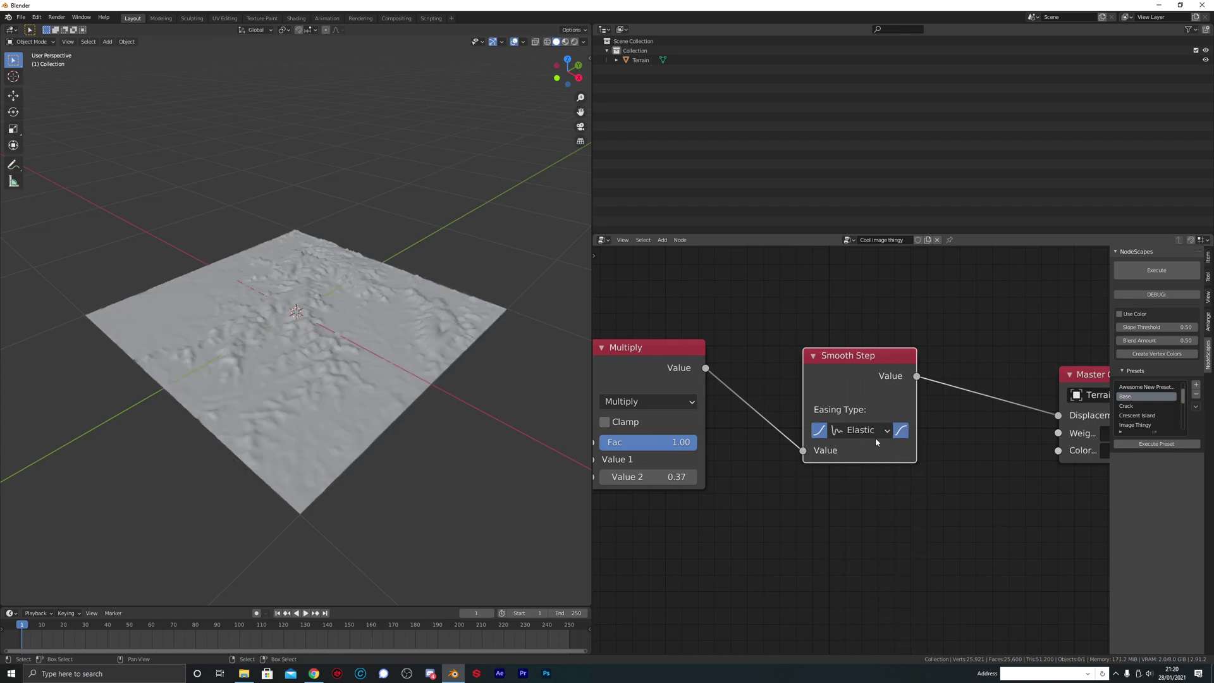
pyautogui.moveTo(667, 477)
pyautogui.mouseDown()
pyautogui.moveTo(987, 478)
pyautogui.moveTo(537, 477)
pyautogui.moveTo(662, 476)
pyautogui.mouseUp()
pyautogui.rightClick(645, 477)
pyautogui.click(605, 423)
pyautogui.moveTo(461, 277); pyautogui.dragTo(371, 347, button='middle')
pyautogui.scroll(3, 327, 309)
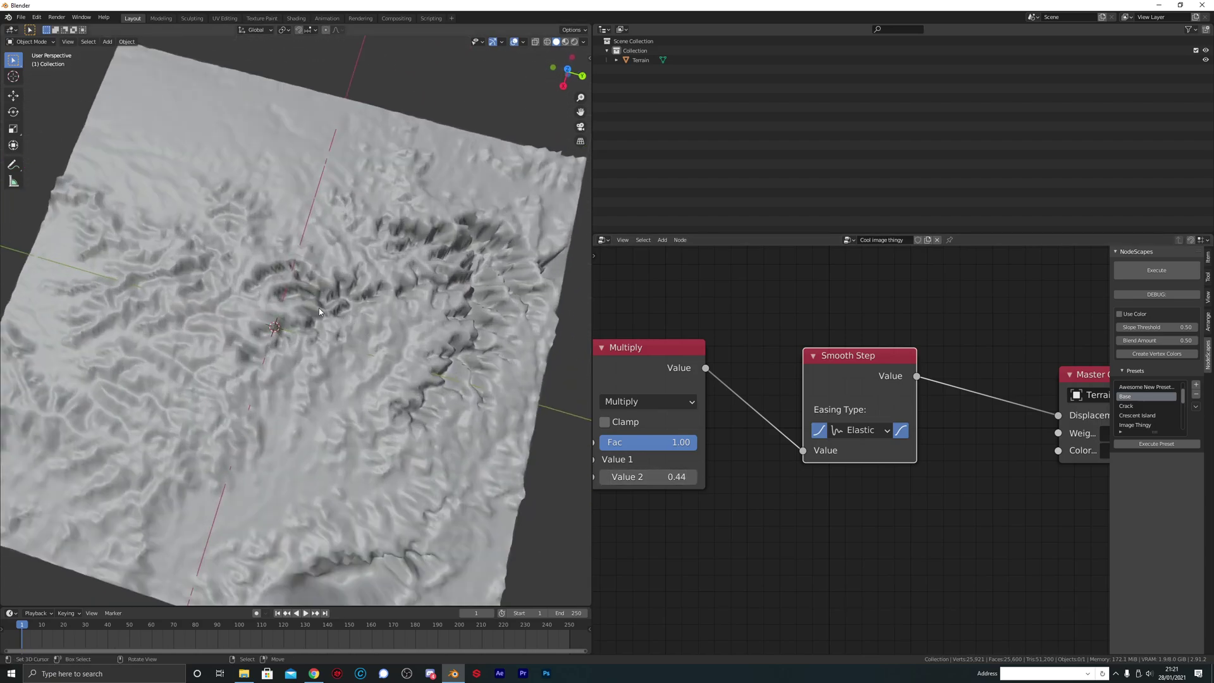
pyautogui.moveTo(327, 310); pyautogui.dragTo(366, 290, button='middle')
pyautogui.scroll(-2, 940, 352)
# - Try each of the Smooth Step node's two easing toggles with Elastic easing and restore both
pyautogui.moveTo(941, 352); pyautogui.dragTo(793, 414, button='middle')
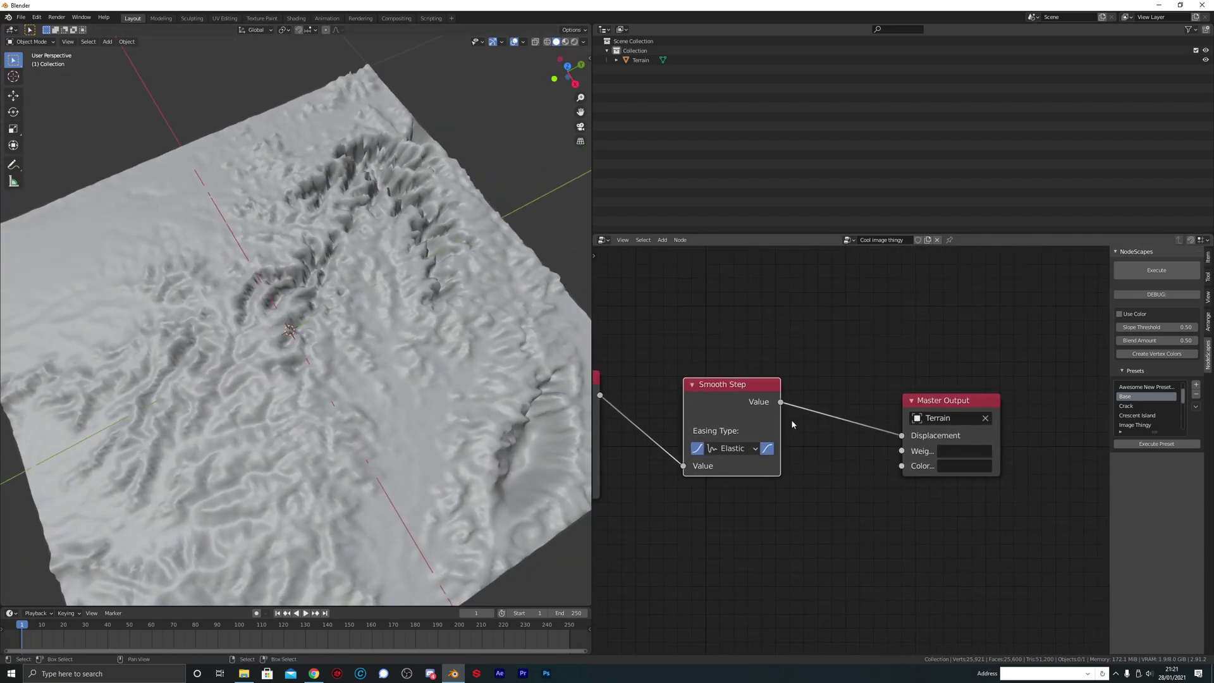
pyautogui.click(772, 452)
pyautogui.click(771, 452)
pyautogui.click(699, 450)
pyautogui.click(698, 450)
# - Set the Smooth Step easing type to Bounce and the Multiply node's Value 2 to 0.18
pyautogui.click(740, 450)
pyautogui.click(735, 602)
pyautogui.moveTo(354, 335); pyautogui.dragTo(374, 315, button='middle')
pyautogui.moveTo(638, 420); pyautogui.dragTo(797, 406, button='middle')
pyautogui.moveTo(709, 473)
pyautogui.mouseDown()
pyautogui.moveTo(746, 474)
pyautogui.moveTo(696, 473)
pyautogui.moveTo(710, 473)
pyautogui.mouseUp()
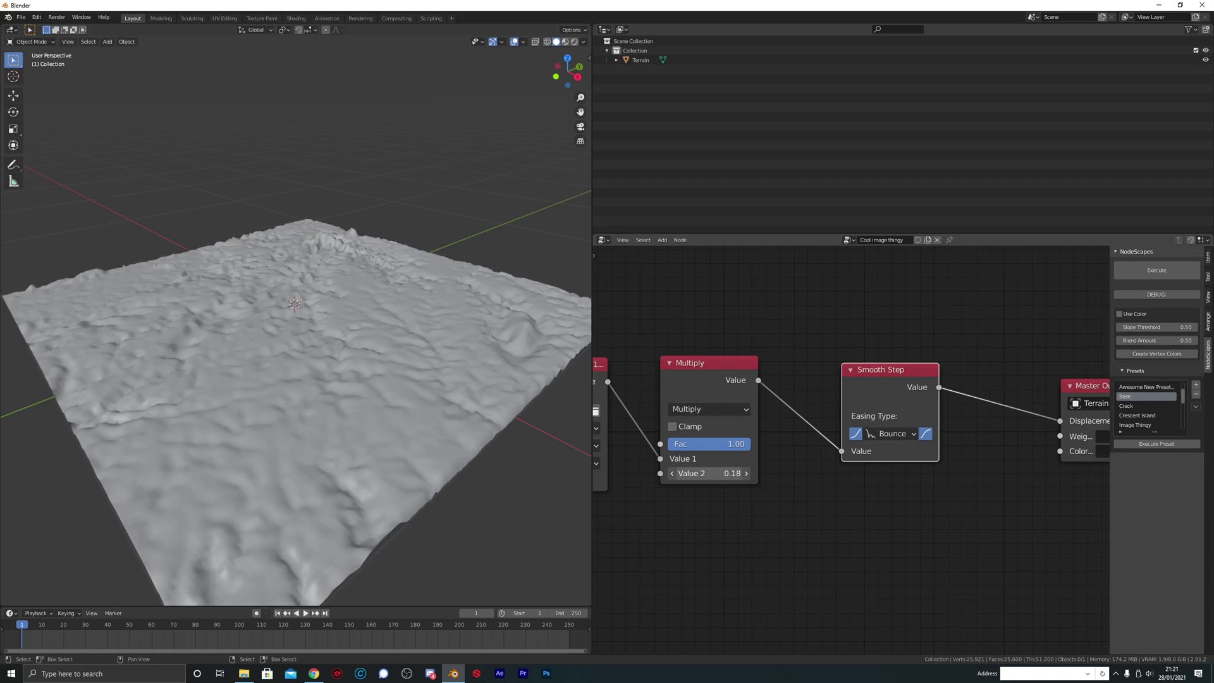
pyautogui.moveTo(303, 328); pyautogui.dragTo(373, 335, button='middle')
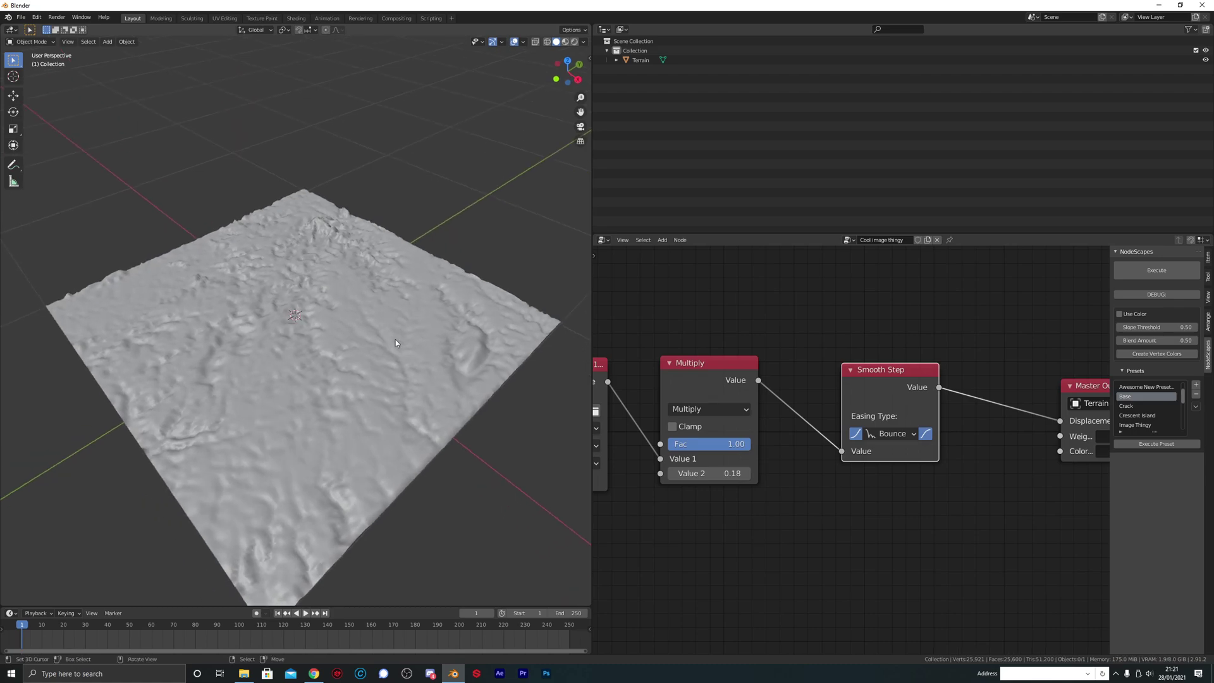
# - Try each of the Smooth Step node's two easing toggles with Bounce easing and restore both
pyautogui.click(859, 441)
pyautogui.click(859, 441)
pyautogui.click(927, 436)
pyautogui.click(927, 435)
# - Duplicate the Smooth Step node, insert the copy before the Master Output and set its easing type to Exponential
pyautogui.moveTo(917, 381); pyautogui.dragTo(858, 383, button='middle')
pyautogui.hotkey('shift', 'd')
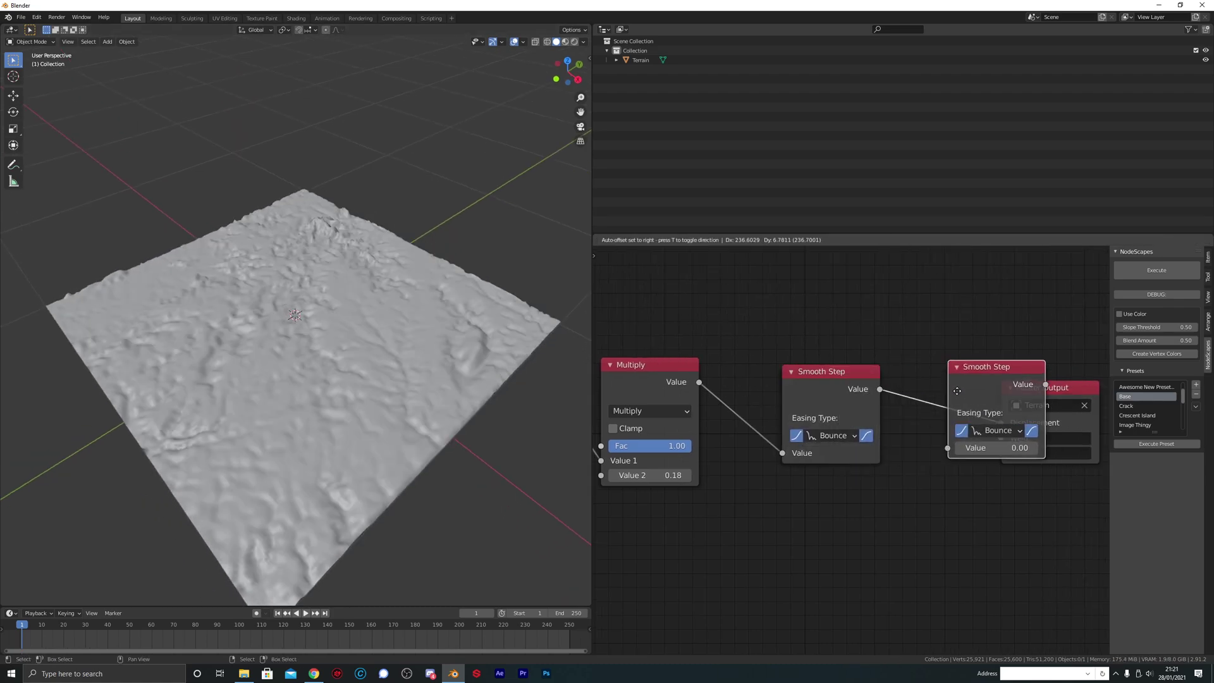
pyautogui.click(947, 393)
pyautogui.scroll(3, 801, 366)
pyautogui.moveTo(975, 378); pyautogui.dragTo(825, 403, button='middle')
pyautogui.click(829, 461)
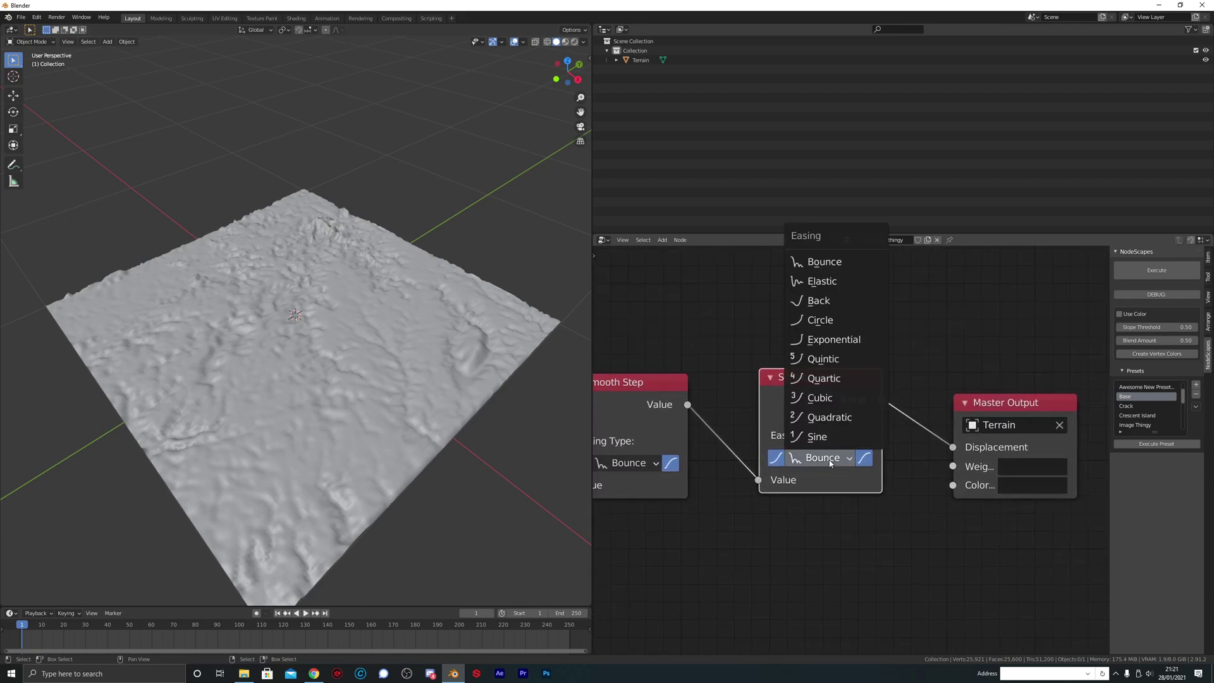
pyautogui.click(837, 338)
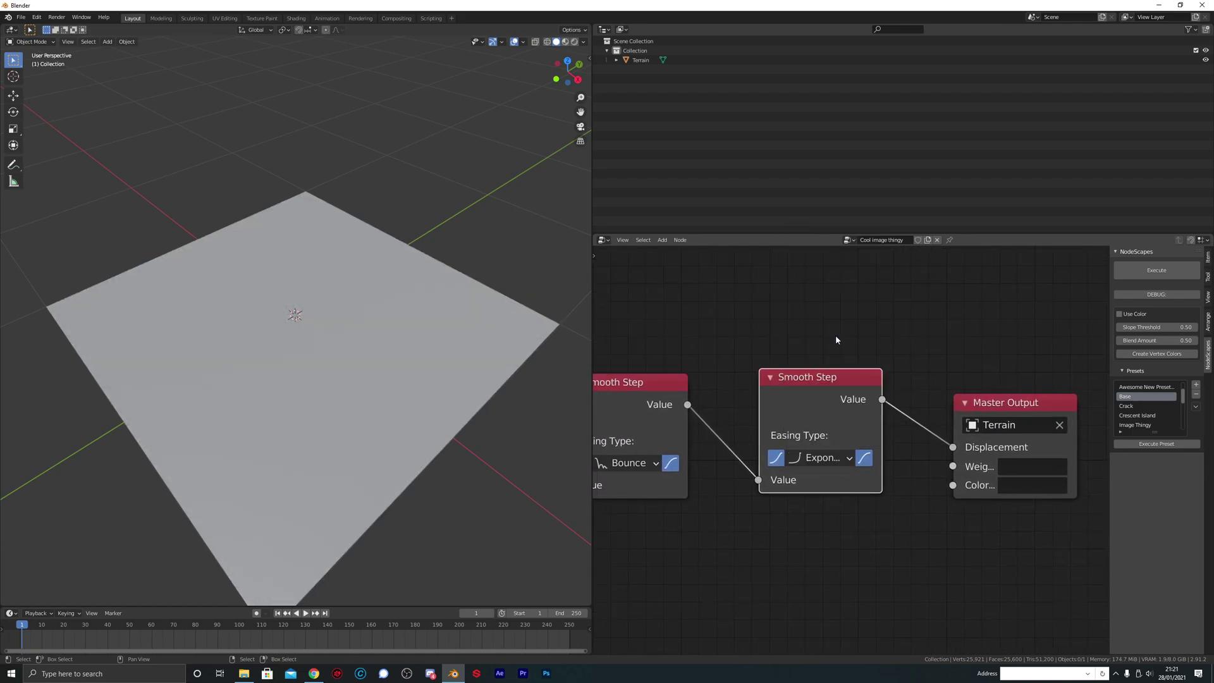
# - Duplicate the Multiply node and insert the copy between the two Smooth Step nodes
pyautogui.scroll(-1, 789, 351)
pyautogui.moveTo(789, 355); pyautogui.dragTo(861, 353, button='middle')
pyautogui.click(682, 392)
pyautogui.hotkey('shift', 'd')
pyautogui.click(961, 356)
pyautogui.moveTo(803, 449); pyautogui.dragTo(802, 465)
pyautogui.scroll(-8, 808, 388)
pyautogui.moveTo(757, 382); pyautogui.dragTo(873, 388, button='middle')
pyautogui.moveTo(786, 429); pyautogui.dragTo(815, 429)
pyautogui.click(895, 430)
# - Move the Exponential Smooth Step node closer to the second Multiply node
pyautogui.moveTo(894, 432); pyautogui.dragTo(774, 426, button='middle')
pyautogui.scroll(2, 851, 418)
pyautogui.scroll(1, 851, 417)
pyautogui.moveTo(888, 421); pyautogui.dragTo(888, 416)
pyautogui.moveTo(888, 417); pyautogui.dragTo(806, 408, button='middle')
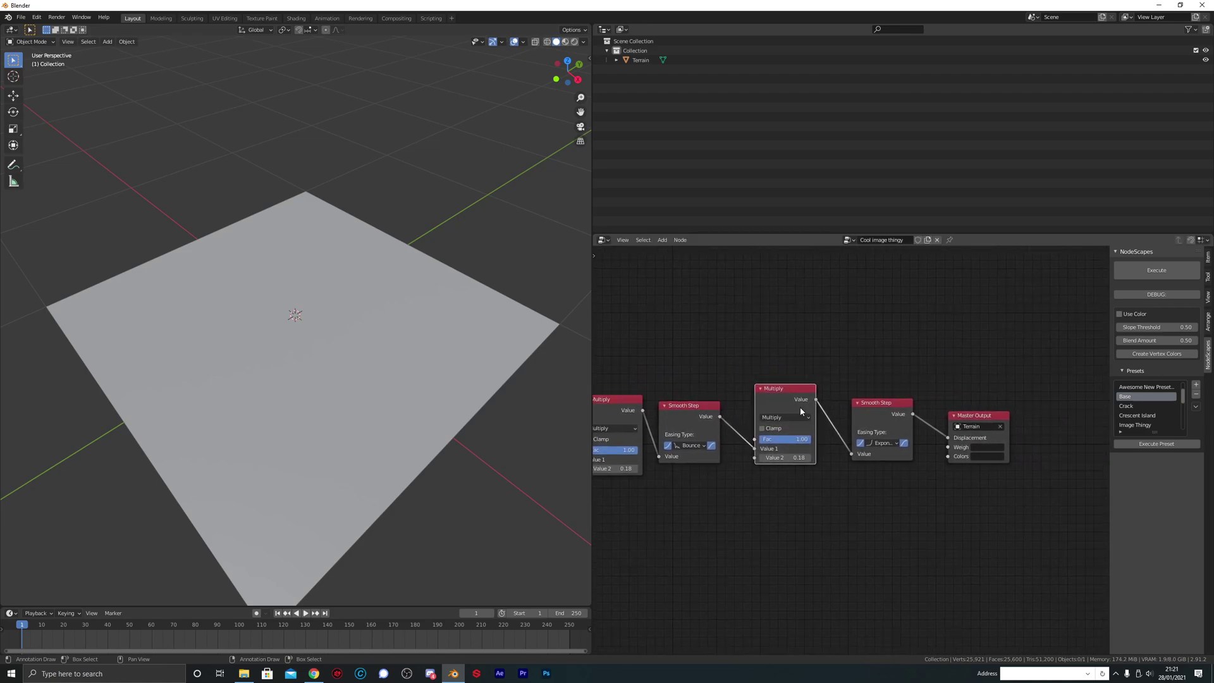
pyautogui.moveTo(869, 406); pyautogui.dragTo(849, 403)
# - Turn off the second Smooth Step's first easing toggle and set the second Multiply's Value 2 to 0.41
pyautogui.scroll(6, 849, 404)
pyautogui.moveTo(767, 462); pyautogui.dragTo(775, 462)
pyautogui.rightClick(767, 462)
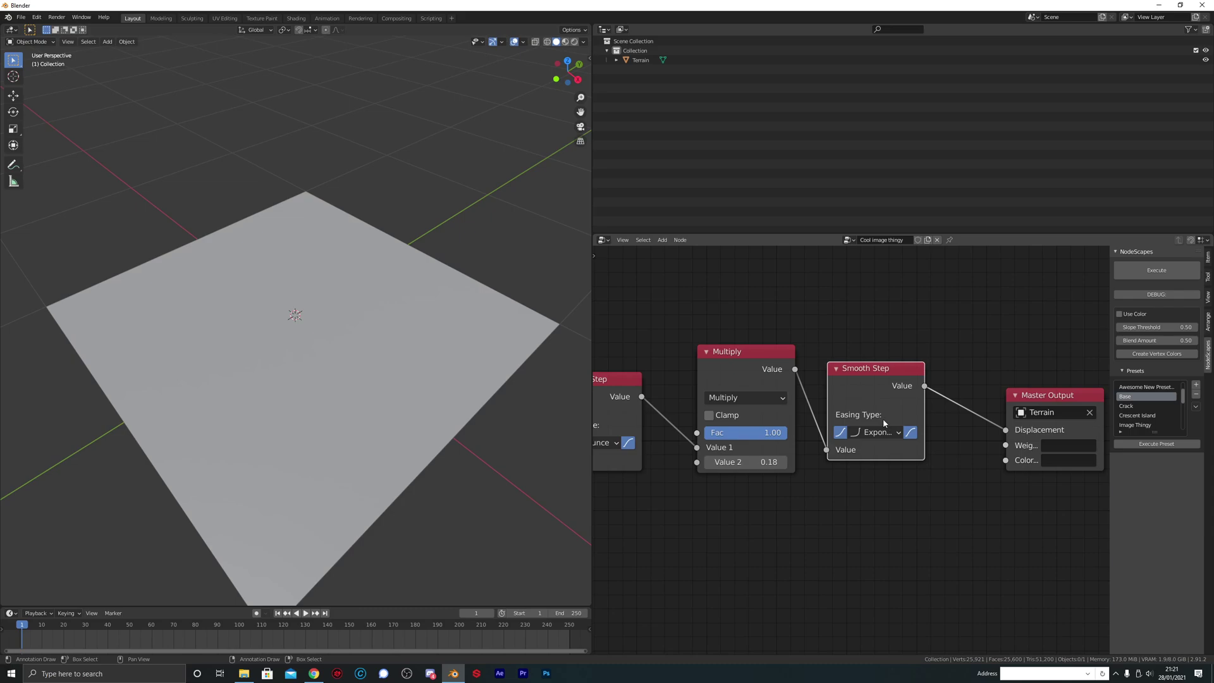
pyautogui.click(843, 434)
pyautogui.moveTo(777, 461); pyautogui.dragTo(798, 461)
# - Widen the heightmap image node and set its extension mode to Clip
pyautogui.moveTo(696, 355); pyautogui.dragTo(956, 382, button='middle')
pyautogui.click(905, 414)
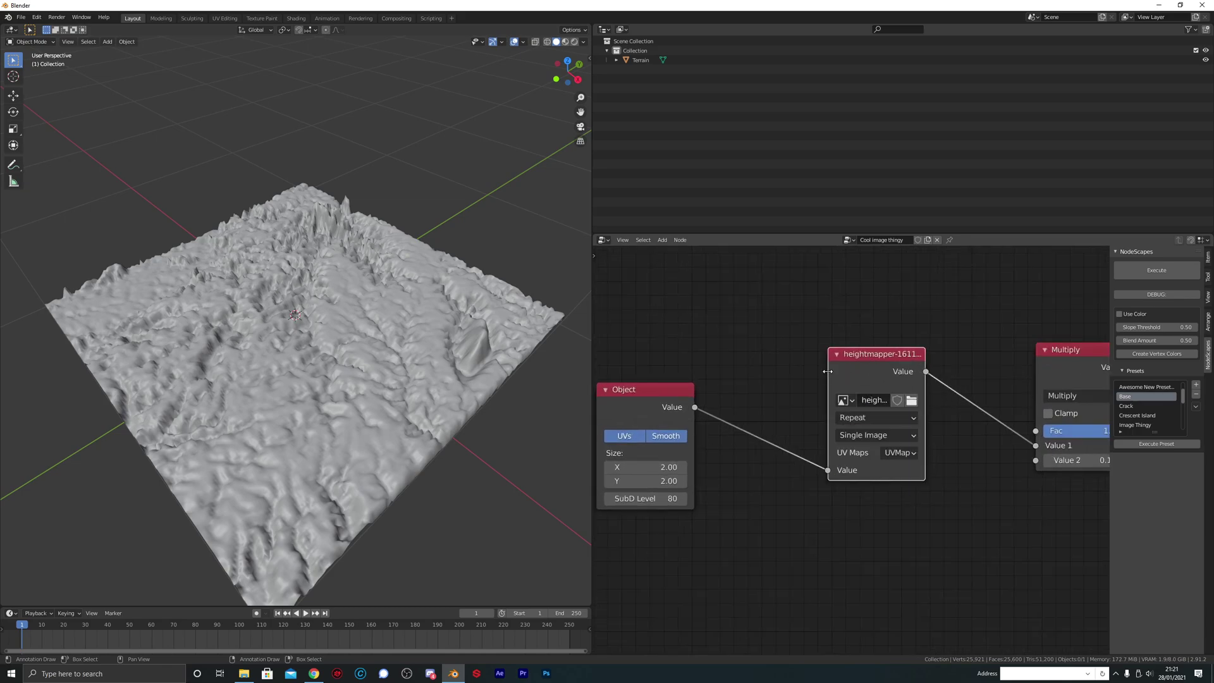
pyautogui.moveTo(827, 371); pyautogui.dragTo(755, 371)
pyautogui.click(801, 419)
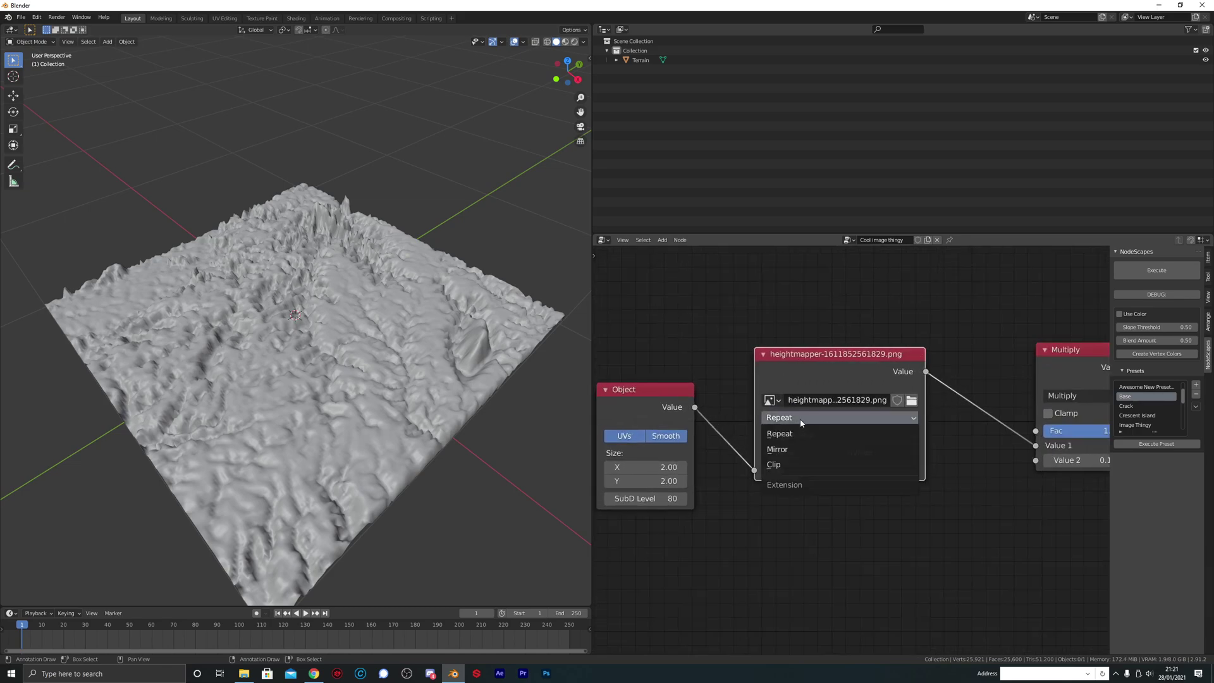
pyautogui.click(799, 463)
pyautogui.moveTo(411, 354); pyautogui.dragTo(446, 260, button='middle')
pyautogui.moveTo(189, 392); pyautogui.dragTo(480, 361, button='middle')
# - Set the second Smooth Step node's easing type to Back
pyautogui.moveTo(737, 338)
pyautogui.mouseDown(button='middle')
pyautogui.moveTo(992, 324)
pyautogui.moveTo(784, 342)
pyautogui.mouseUp(button='middle')
pyautogui.moveTo(927, 335); pyautogui.dragTo(862, 339, button='middle')
pyautogui.scroll(-1, 862, 342)
pyautogui.moveTo(973, 359); pyautogui.dragTo(859, 374, button='middle')
pyautogui.click(894, 450)
pyautogui.click(911, 565)
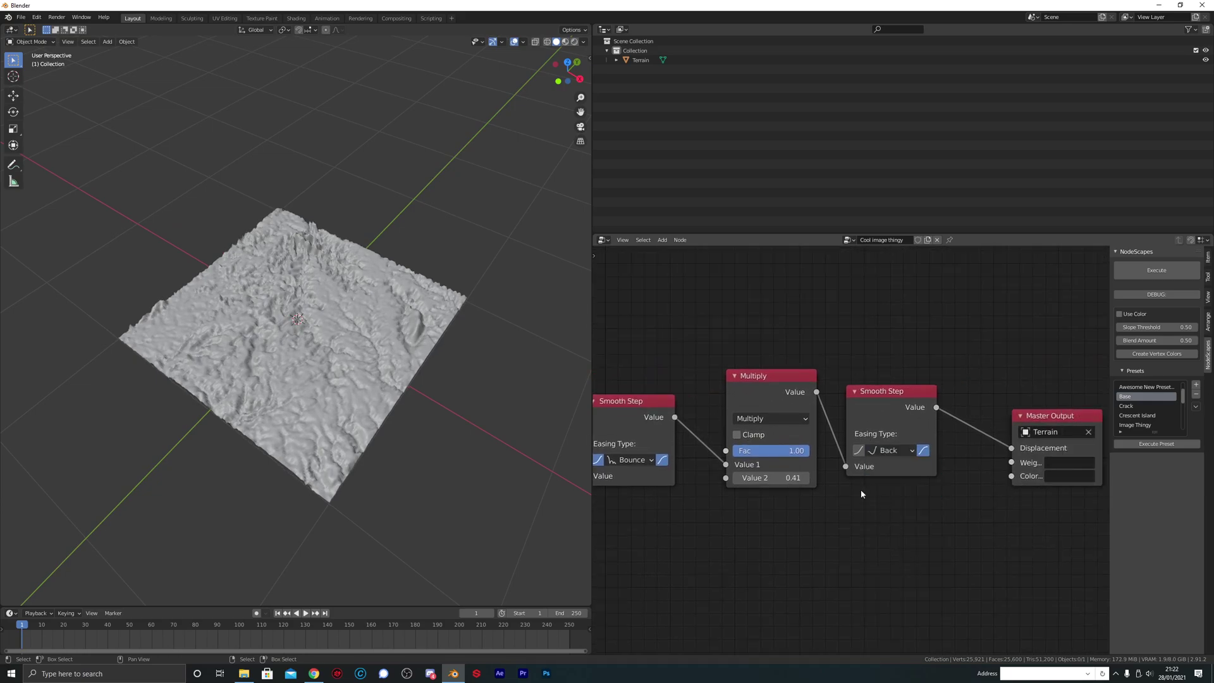
# - Turn the Back Smooth Step's first easing toggle back on and set the second Multiply's Value 2 to 2.86
pyautogui.moveTo(786, 477)
pyautogui.mouseDown()
pyautogui.moveTo(831, 478)
pyautogui.moveTo(786, 477)
pyautogui.moveTo(805, 478)
pyautogui.mouseUp()
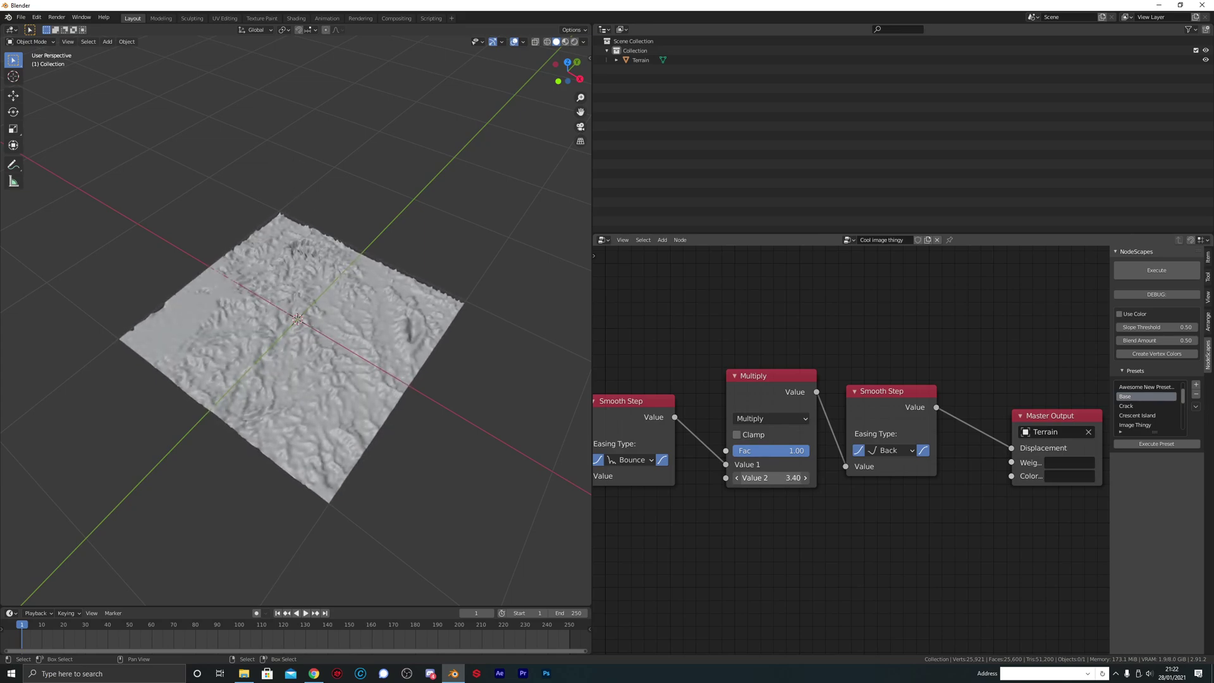
pyautogui.scroll(3, 313, 342)
pyautogui.moveTo(313, 341); pyautogui.dragTo(246, 333, button='middle')
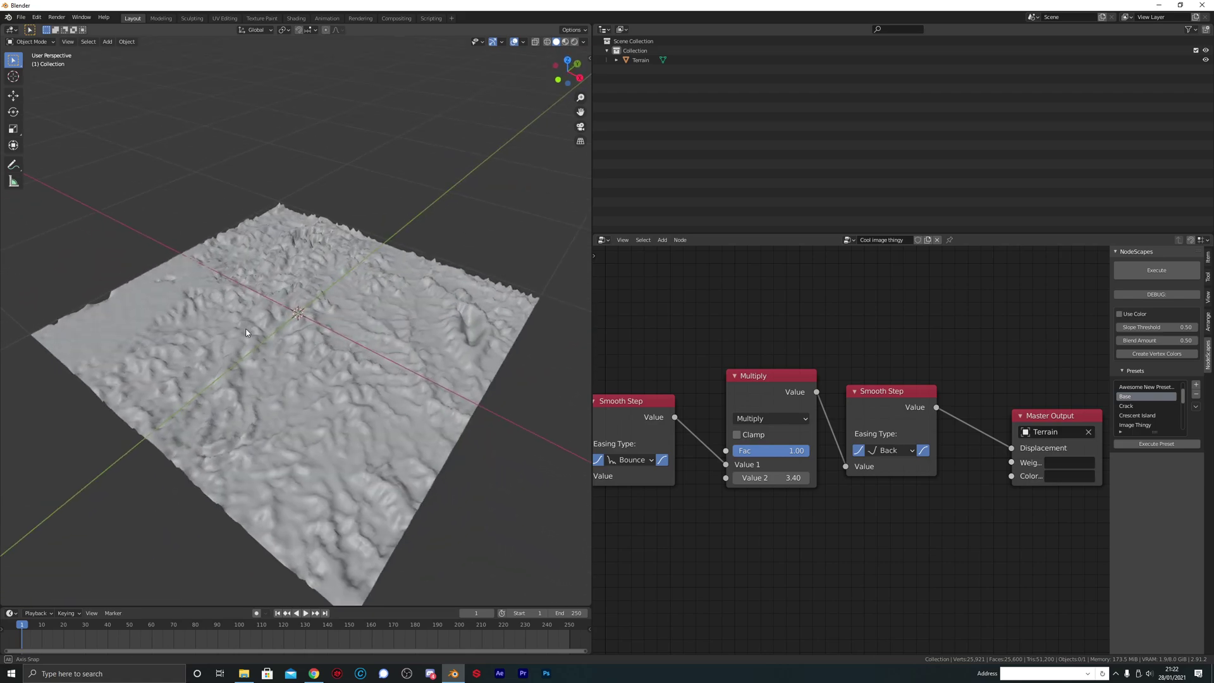
pyautogui.moveTo(771, 477)
pyautogui.mouseDown()
pyautogui.moveTo(790, 478)
pyautogui.moveTo(766, 477)
pyautogui.mouseUp()
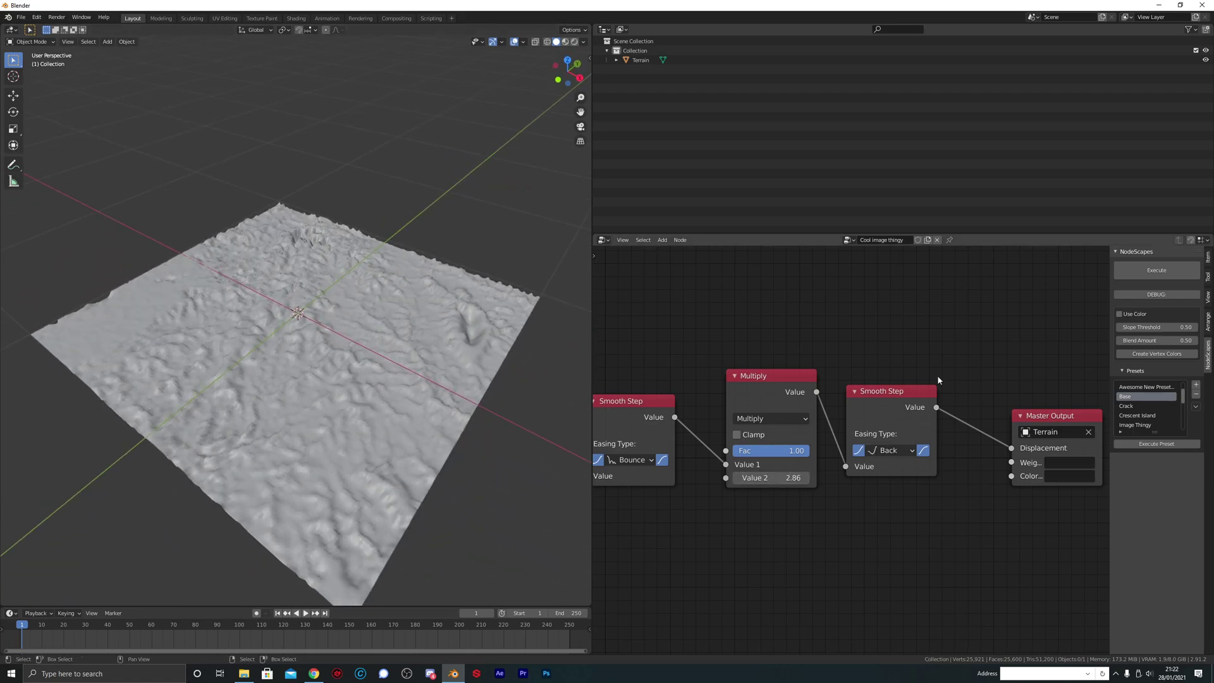
# - Insert a Smooth simulation node between the second Smooth Step node and the Master Output
pyautogui.scroll(-1, 938, 378)
pyautogui.moveTo(965, 377); pyautogui.dragTo(836, 385, button='middle')
pyautogui.scroll(3, 827, 398)
pyautogui.hotkey('shift', 'a')
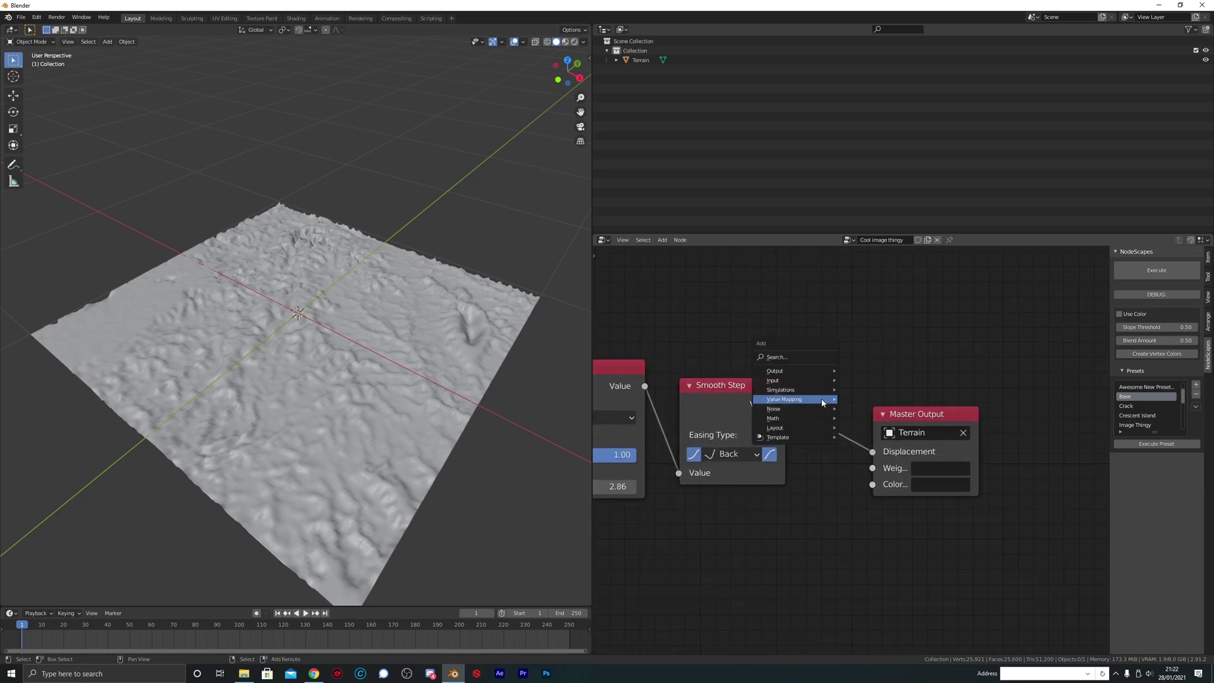
pyautogui.moveTo(781, 390)
pyautogui.click(901, 392)
pyautogui.click(823, 400)
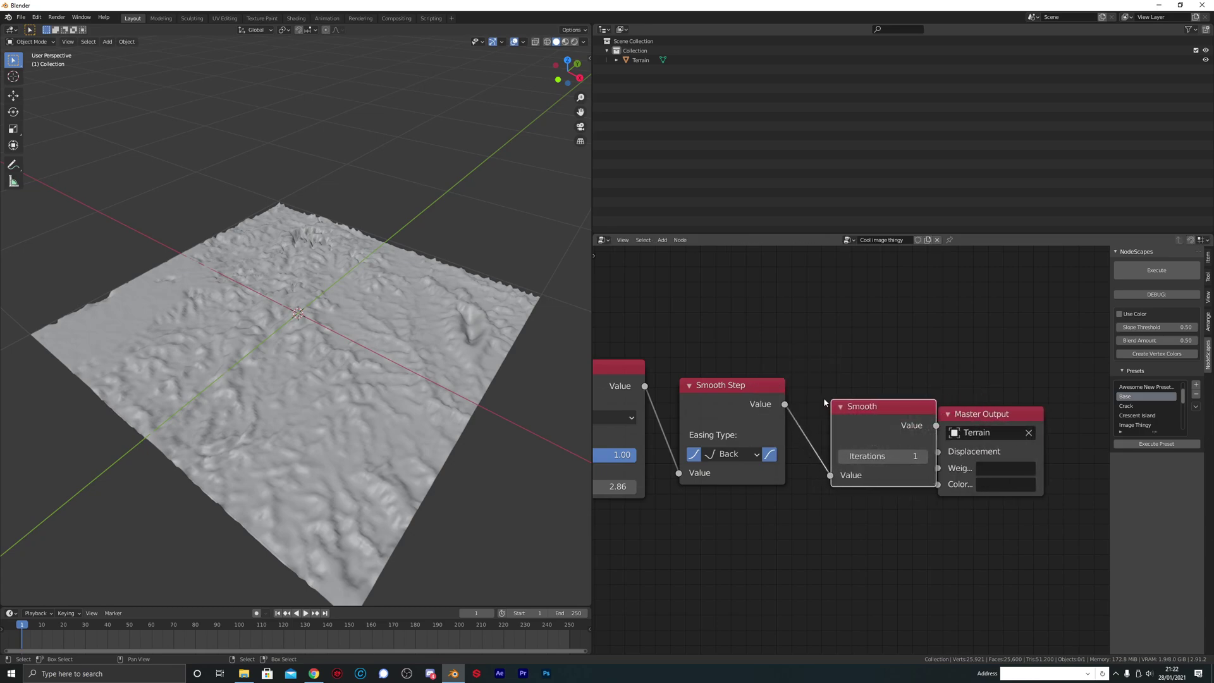
# - Try a different iteration count on the Smooth node and restore it to 1
pyautogui.moveTo(918, 427); pyautogui.dragTo(869, 423, button='middle')
pyautogui.click(890, 452)
pyautogui.click(809, 454)
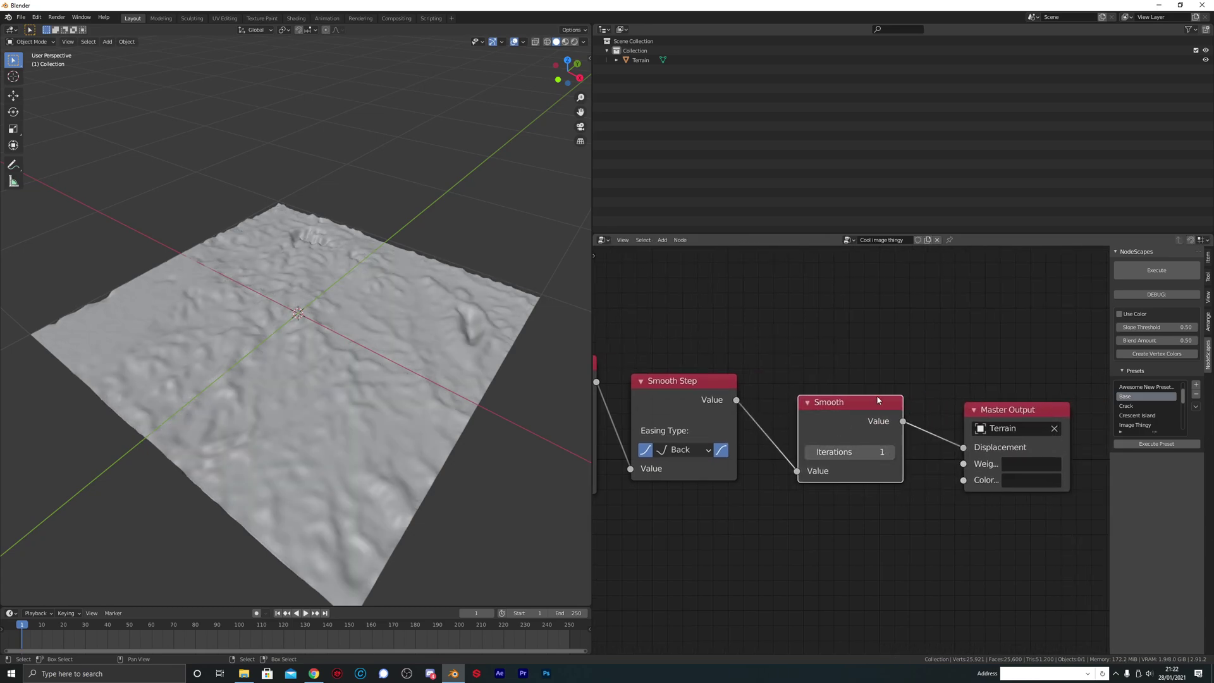
# - Set Value 2 to 4.60 on the second Multiply node and to 0.17 on the first Multiply node
pyautogui.moveTo(761, 377); pyautogui.dragTo(909, 385, button='middle')
pyautogui.moveTo(696, 488); pyautogui.dragTo(727, 487)
pyautogui.moveTo(680, 473); pyautogui.dragTo(894, 461, button='middle')
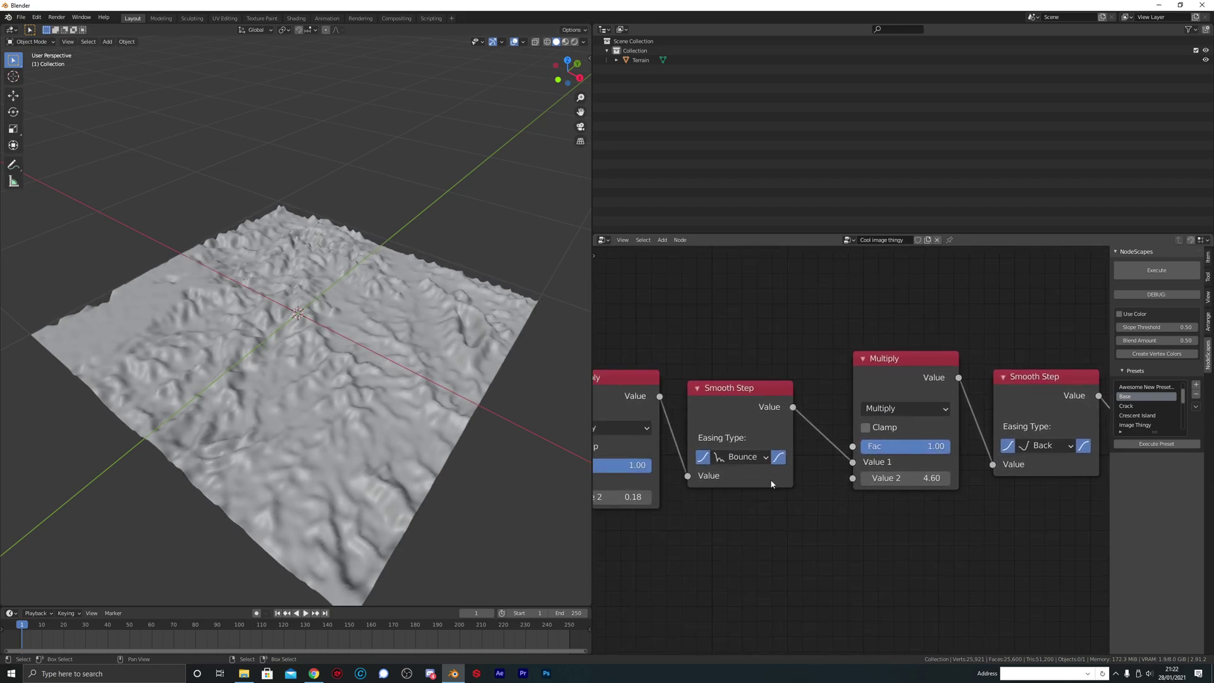
pyautogui.moveTo(725, 457); pyautogui.dragTo(842, 457, button='middle')
pyautogui.moveTo(721, 499)
pyautogui.mouseDown()
pyautogui.moveTo(737, 498)
pyautogui.moveTo(708, 497)
pyautogui.moveTo(725, 497)
pyautogui.mouseUp()
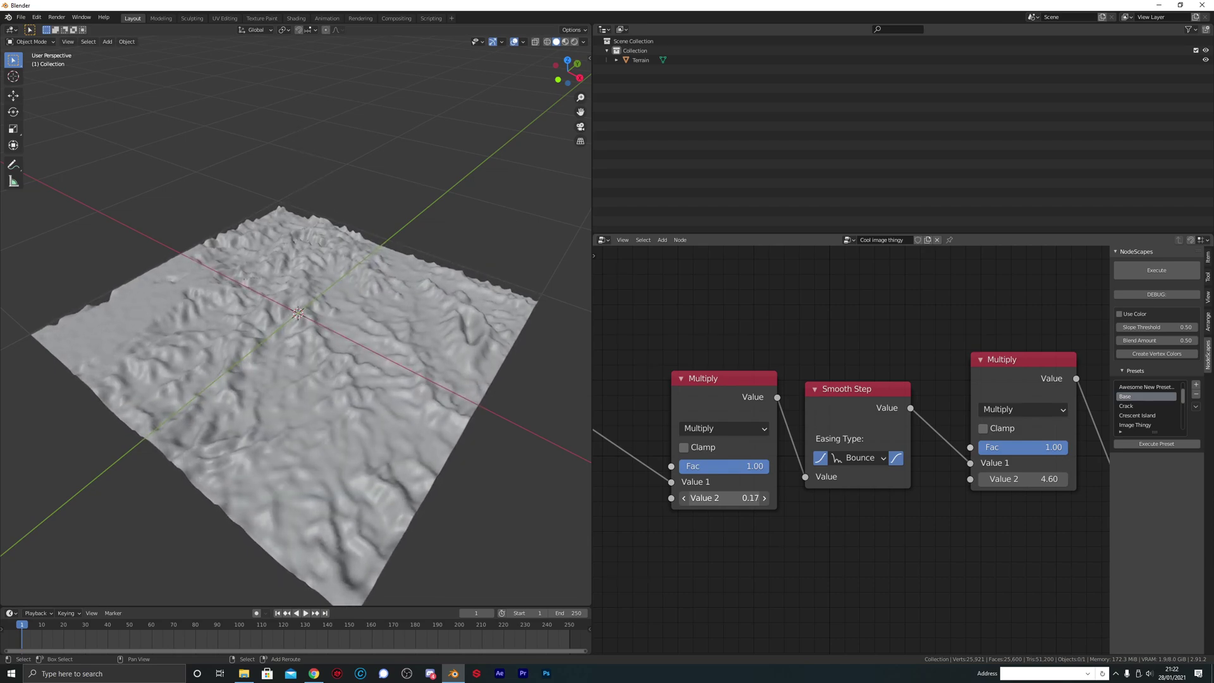
pyautogui.moveTo(479, 334); pyautogui.dragTo(381, 294, button='middle')
pyautogui.scroll(-2, 464, 381)
pyautogui.scroll(4, 422, 373)
pyautogui.scroll(-3, 366, 304)
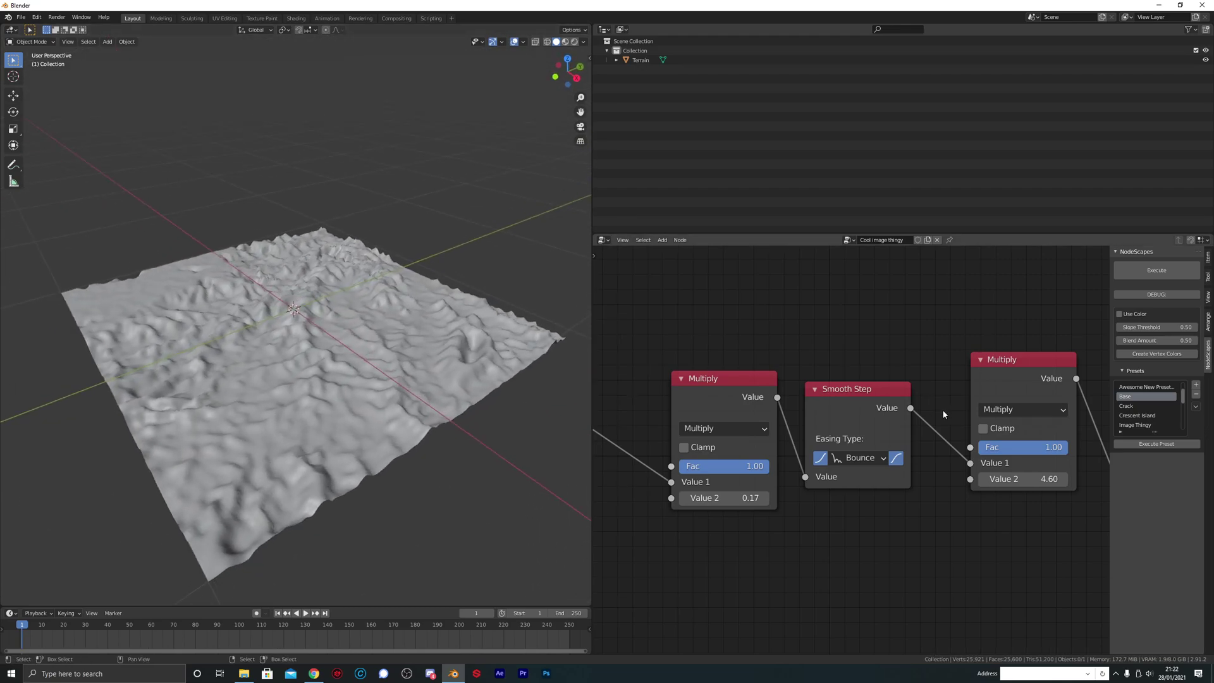
# - Move the Master Output node farther from the Smooth node to make room for another node
pyautogui.scroll(-2, 961, 397)
pyautogui.moveTo(1064, 367); pyautogui.dragTo(845, 387, button='middle')
pyautogui.moveTo(936, 370); pyautogui.dragTo(722, 383, button='middle')
pyautogui.moveTo(931, 432); pyautogui.dragTo(734, 442, button='middle')
pyautogui.moveTo(799, 451); pyautogui.dragTo(968, 423)
pyautogui.scroll(1, 798, 387)
pyautogui.hotkey('shift', 'a')
pyautogui.moveTo(800, 391)
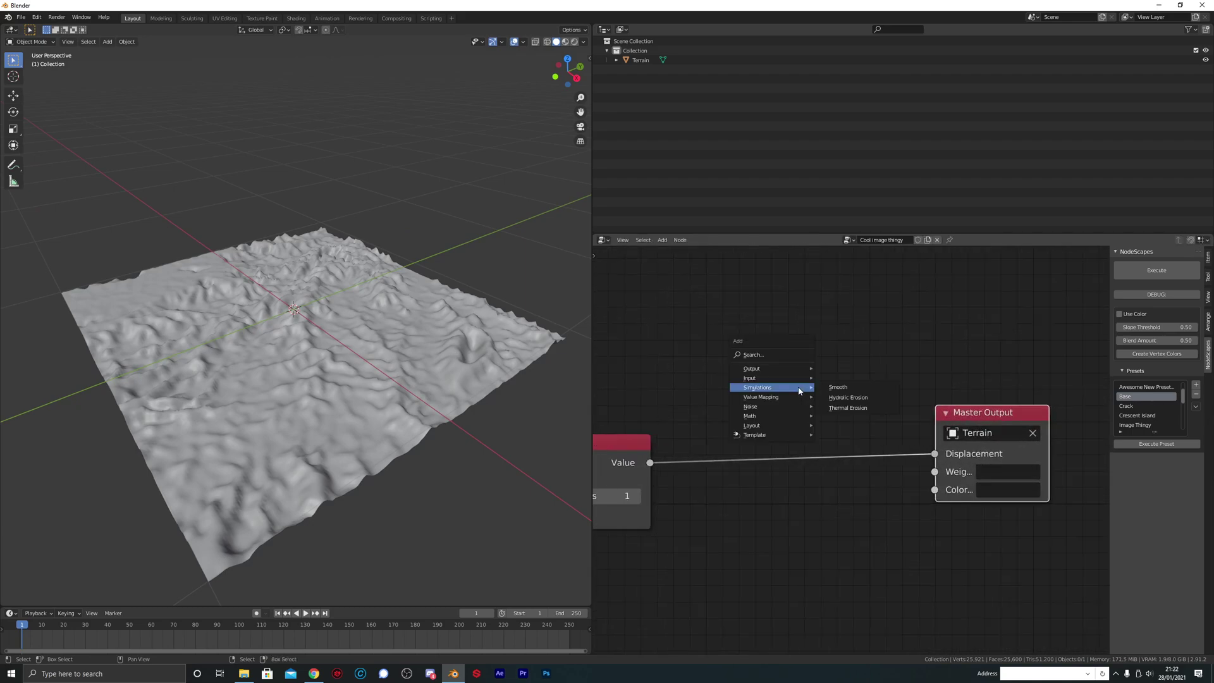
pyautogui.click(868, 396)
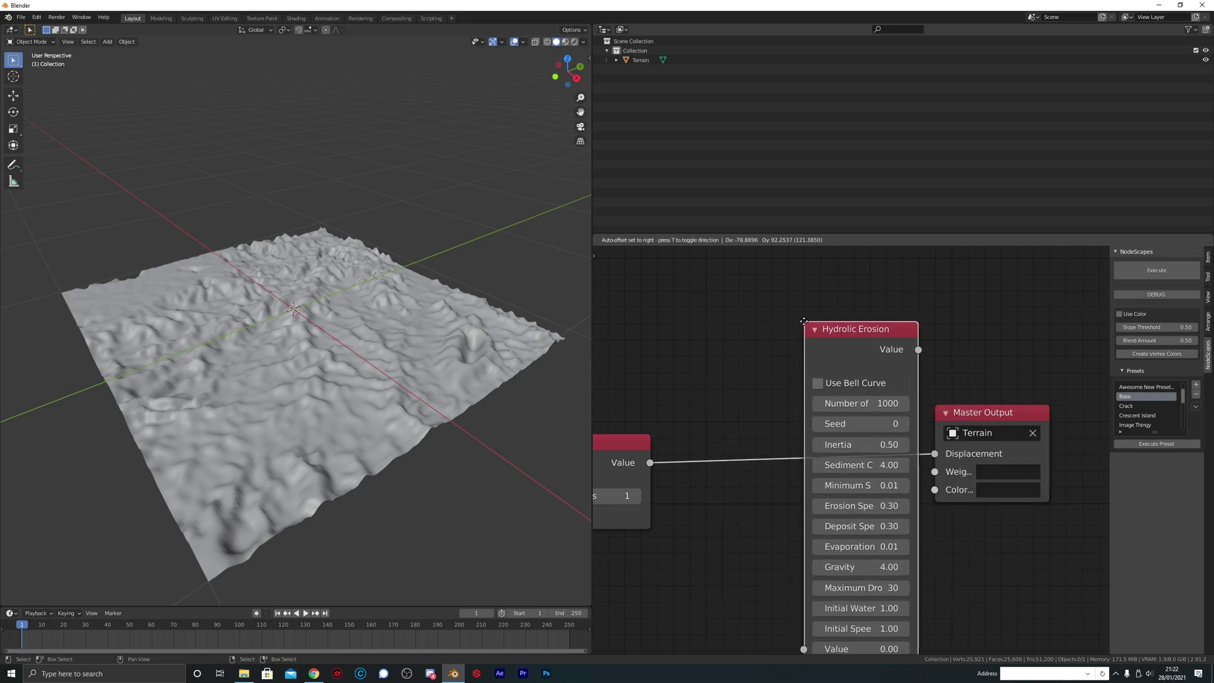
pyautogui.rightClick(805, 322)
# - Insert a Thermal Erosion node between the Smooth node and the Master Output and adjust the node spacing
pyautogui.hotkey('shift', 'a')
pyautogui.moveTo(803, 320)
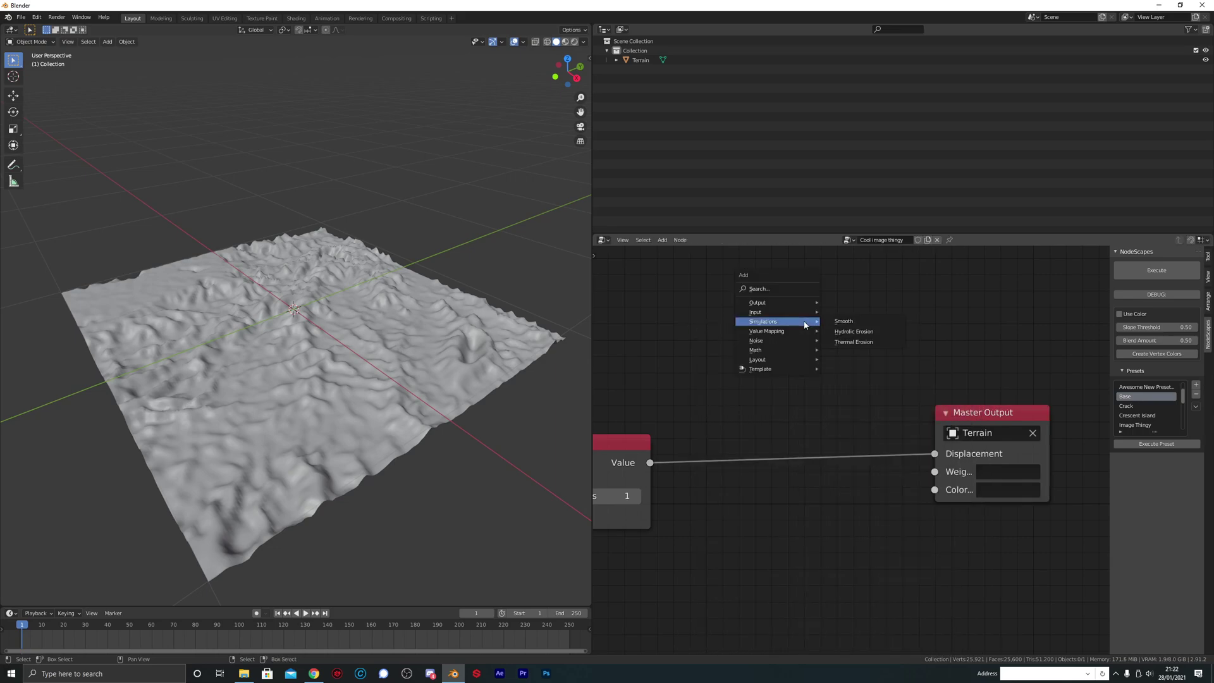
pyautogui.click(863, 342)
pyautogui.click(712, 434)
pyautogui.moveTo(712, 434); pyautogui.dragTo(915, 427, button='middle')
pyautogui.moveTo(738, 524)
pyautogui.mouseDown()
pyautogui.moveTo(922, 554)
pyautogui.moveTo(751, 519)
pyautogui.mouseUp()
pyautogui.moveTo(781, 453); pyautogui.dragTo(766, 440)
pyautogui.moveTo(872, 423); pyautogui.dragTo(752, 418, button='middle')
# - Set the Thermal Erosion node's angle threshold to 25 and its erode amount to 0.55
pyautogui.scroll(3, 884, 476)
pyautogui.click(834, 481)
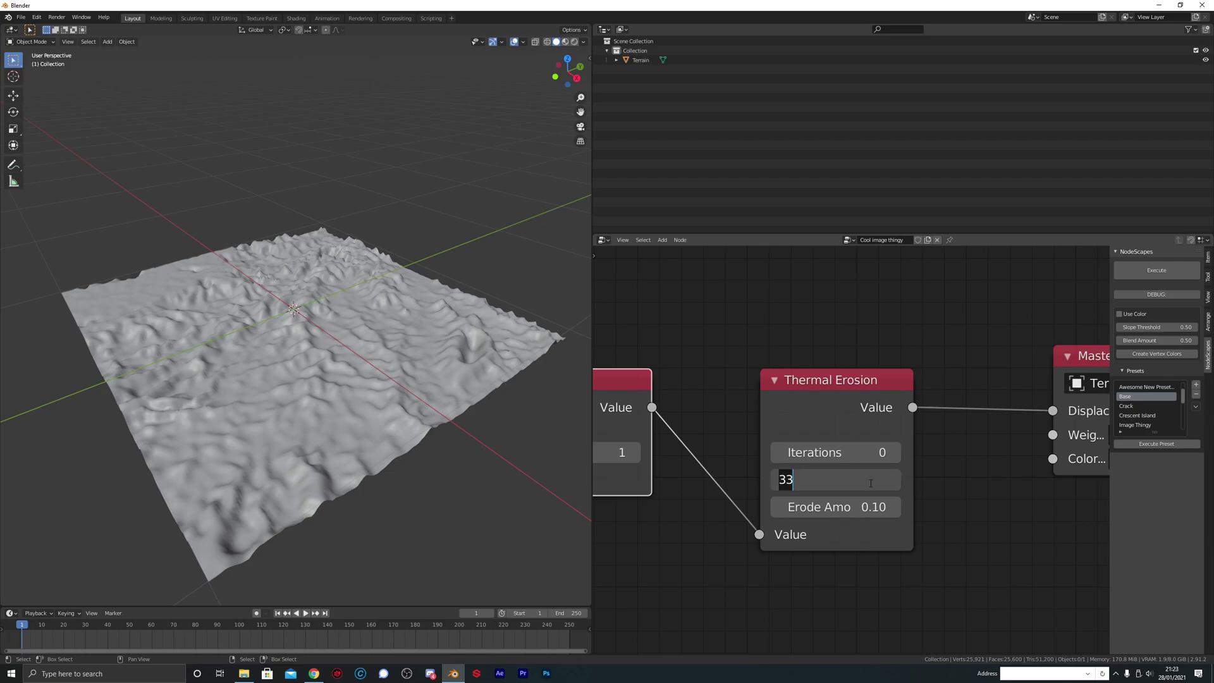
pyautogui.write('25')
pyautogui.press('Tab')
pyautogui.write('0.55')
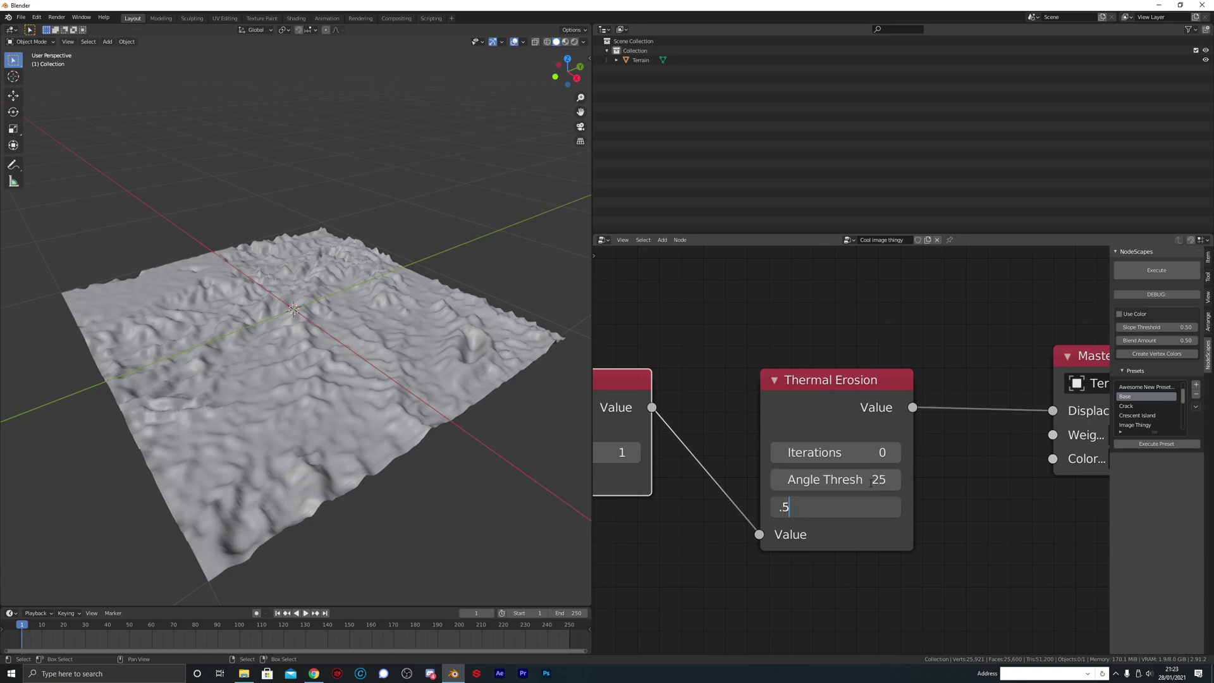
pyautogui.press('Return')
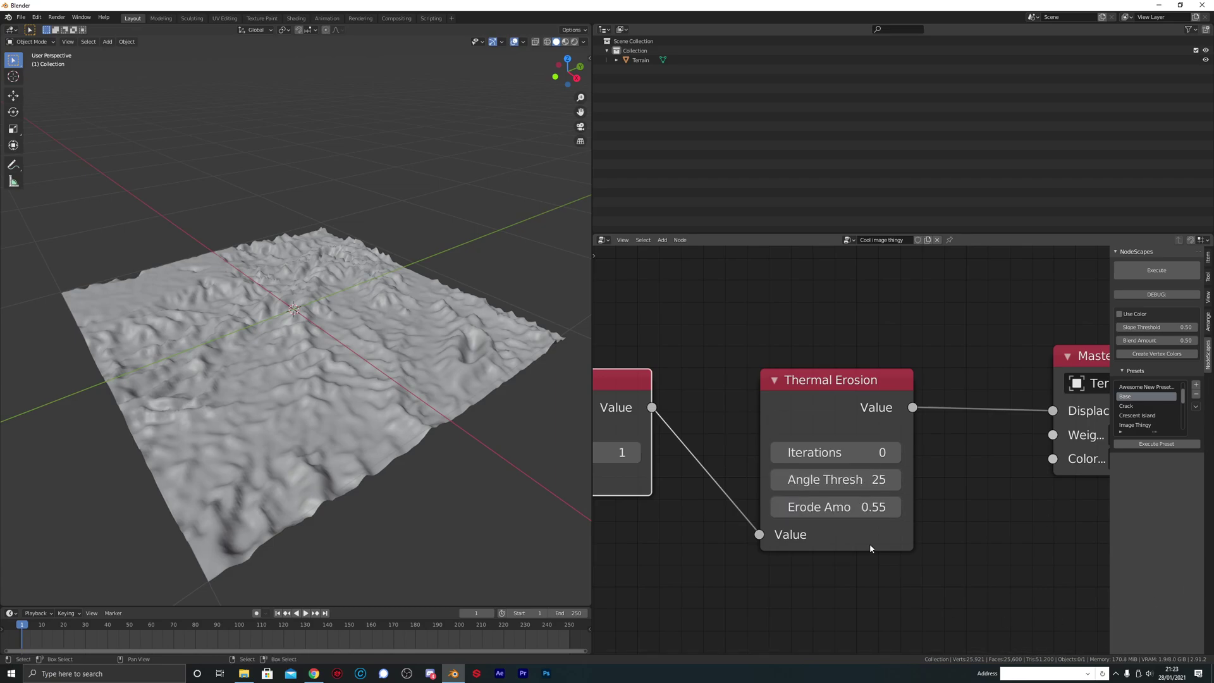
# - Raise the Thermal Erosion node's iterations to 2 and inspect the eroded terrain
pyautogui.click(894, 452)
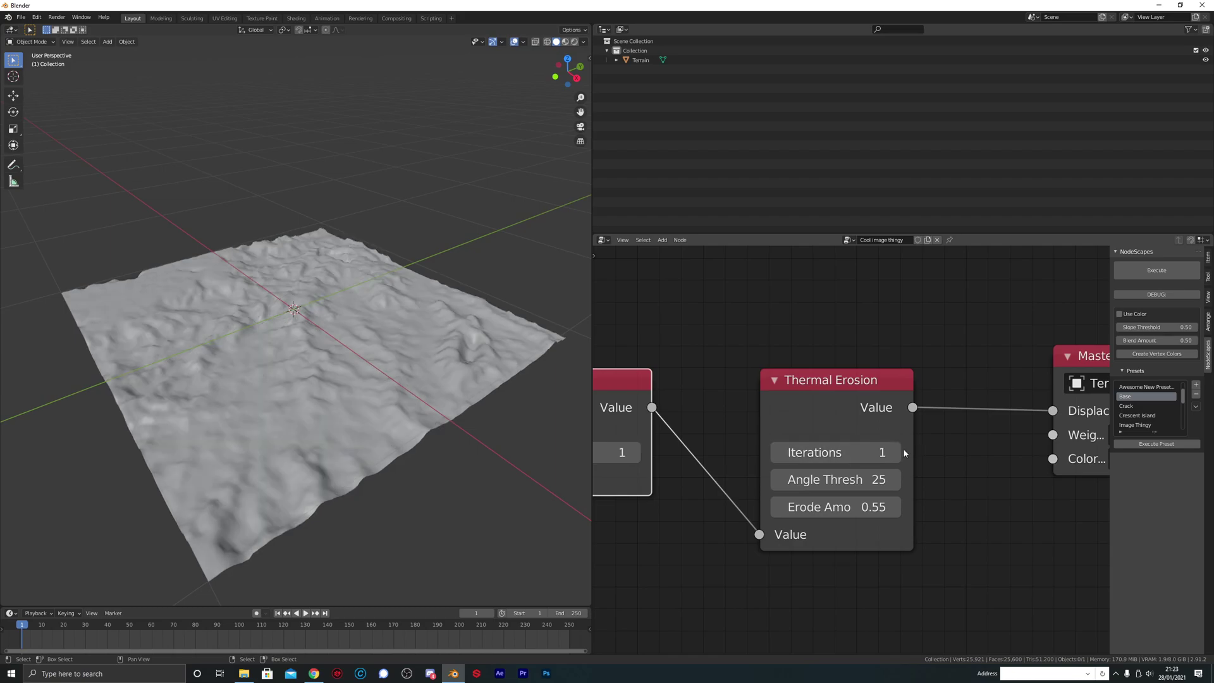
pyautogui.click(894, 453)
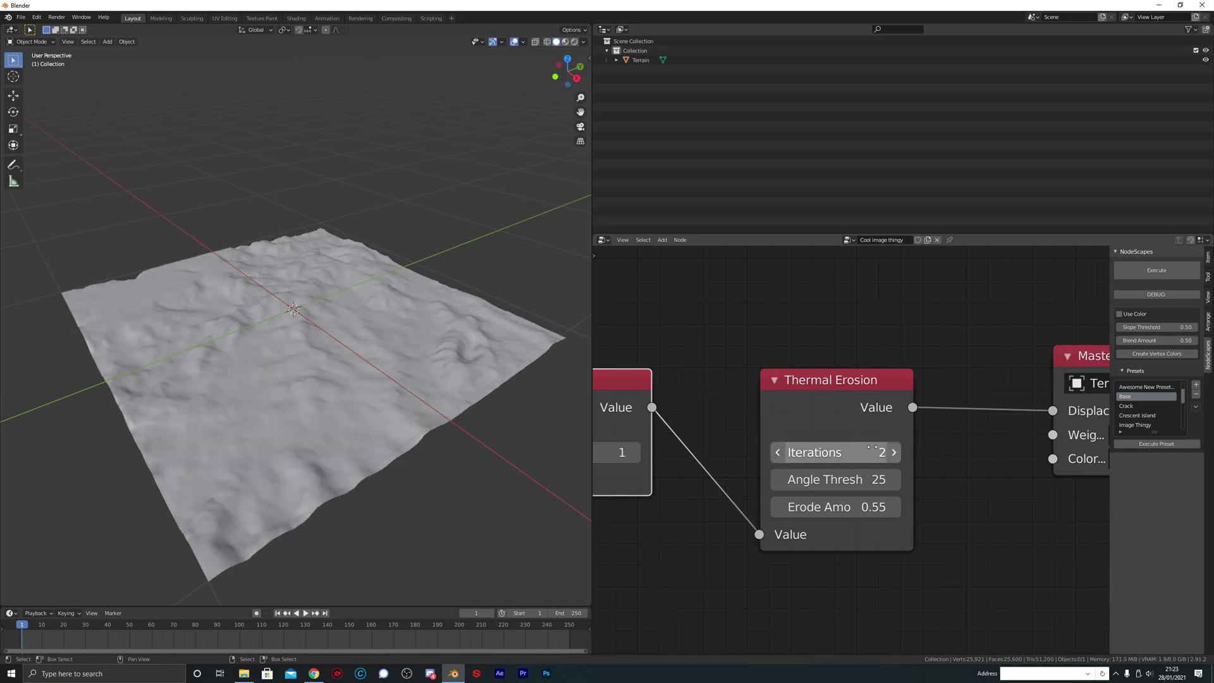
pyautogui.moveTo(455, 380); pyautogui.dragTo(379, 303, button='middle')
pyautogui.scroll(5, 351, 352)
pyautogui.scroll(-2, 696, 398)
pyautogui.scroll(-1, 713, 421)
# - Try Value 2 settings of 6 and 8 on the second Multiply node
pyautogui.moveTo(673, 423); pyautogui.dragTo(943, 394, button='middle')
pyautogui.moveTo(725, 425); pyautogui.dragTo(911, 453, button='middle')
pyautogui.click(857, 482)
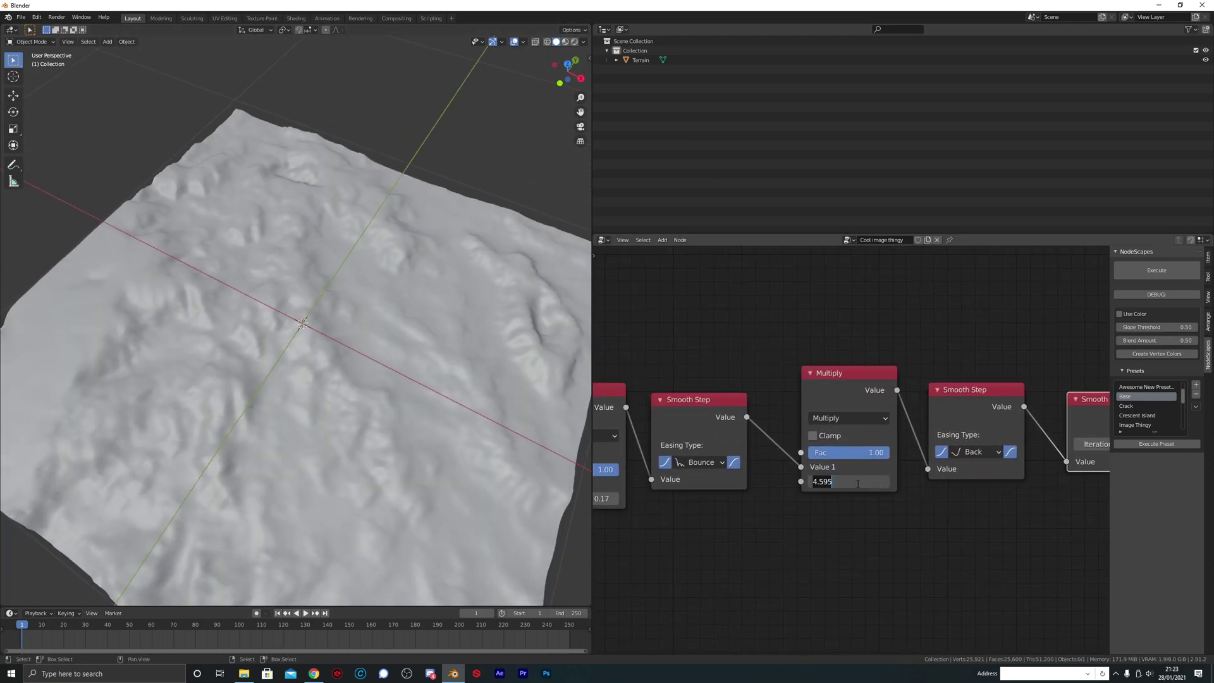
pyautogui.write('6')
pyautogui.press('Return')
pyautogui.moveTo(518, 379); pyautogui.dragTo(407, 302, button='middle')
pyautogui.click(858, 481)
pyautogui.write('8')
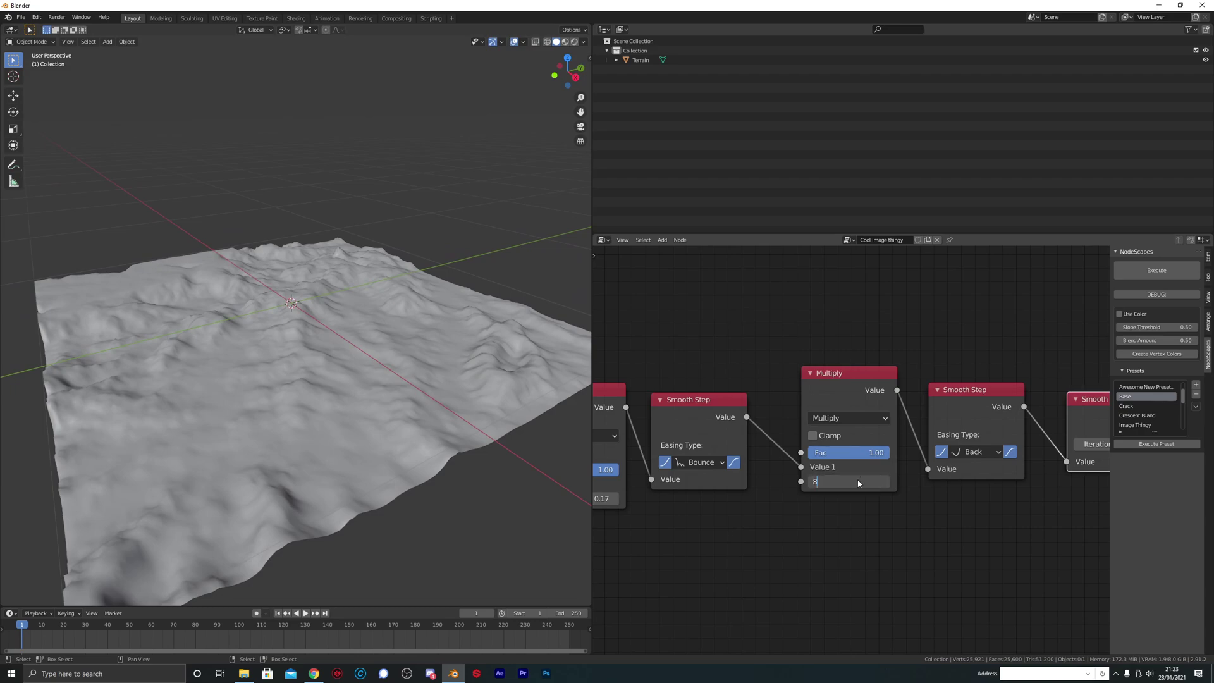
pyautogui.press('Return')
pyautogui.moveTo(380, 301)
pyautogui.mouseDown(button='middle')
pyautogui.moveTo(363, 339)
pyautogui.moveTo(374, 315)
pyautogui.mouseUp(button='middle')
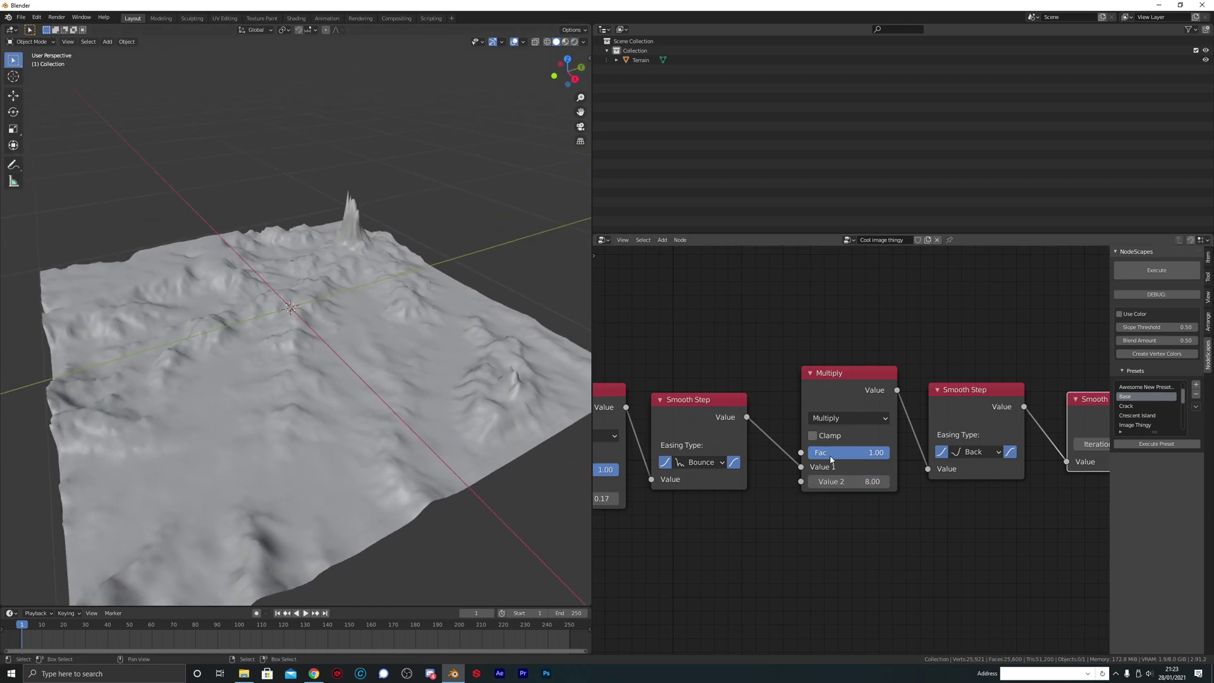
# - Set the second Multiply node's Value 2 to 7 and view the terrain from a lower angle
pyautogui.click(854, 481)
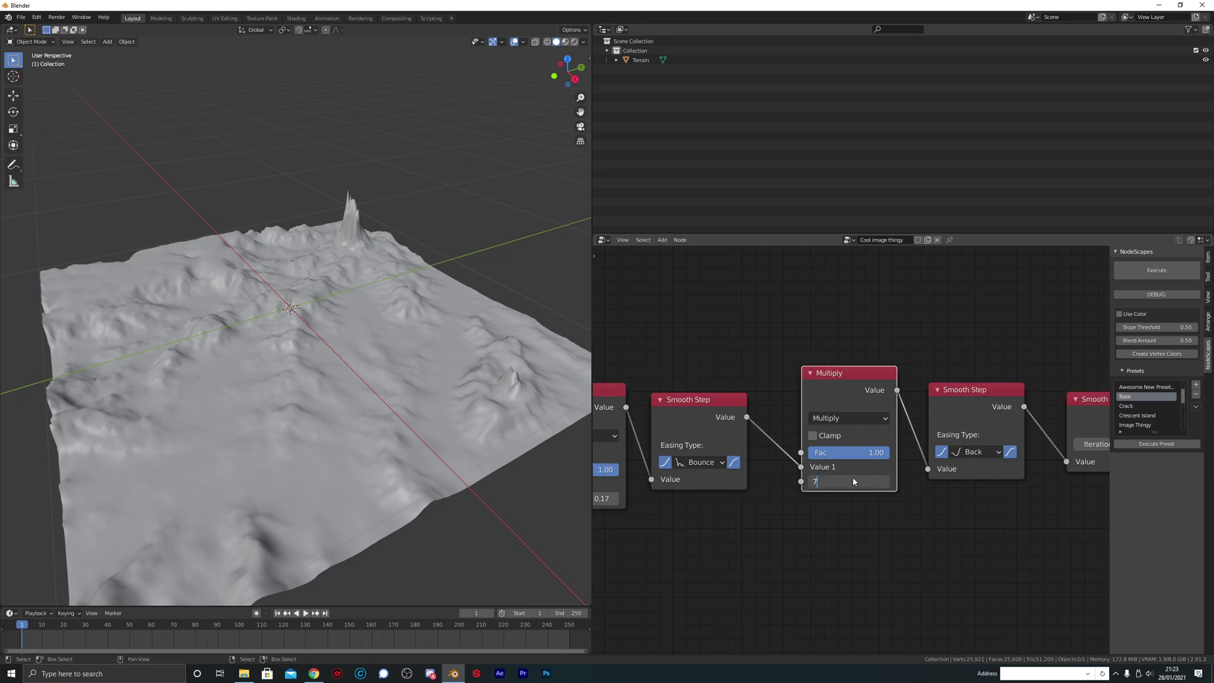
pyautogui.write('7')
pyautogui.press('Return')
pyautogui.moveTo(392, 303); pyautogui.dragTo(339, 301, button='middle')
# - Preview the terrain directly from the first Multiply node and from the second Multiply node
pyautogui.moveTo(785, 399); pyautogui.dragTo(868, 396, button='middle')
pyautogui.scroll(-2, 868, 398)
pyautogui.moveTo(752, 388); pyautogui.dragTo(873, 390, button='middle')
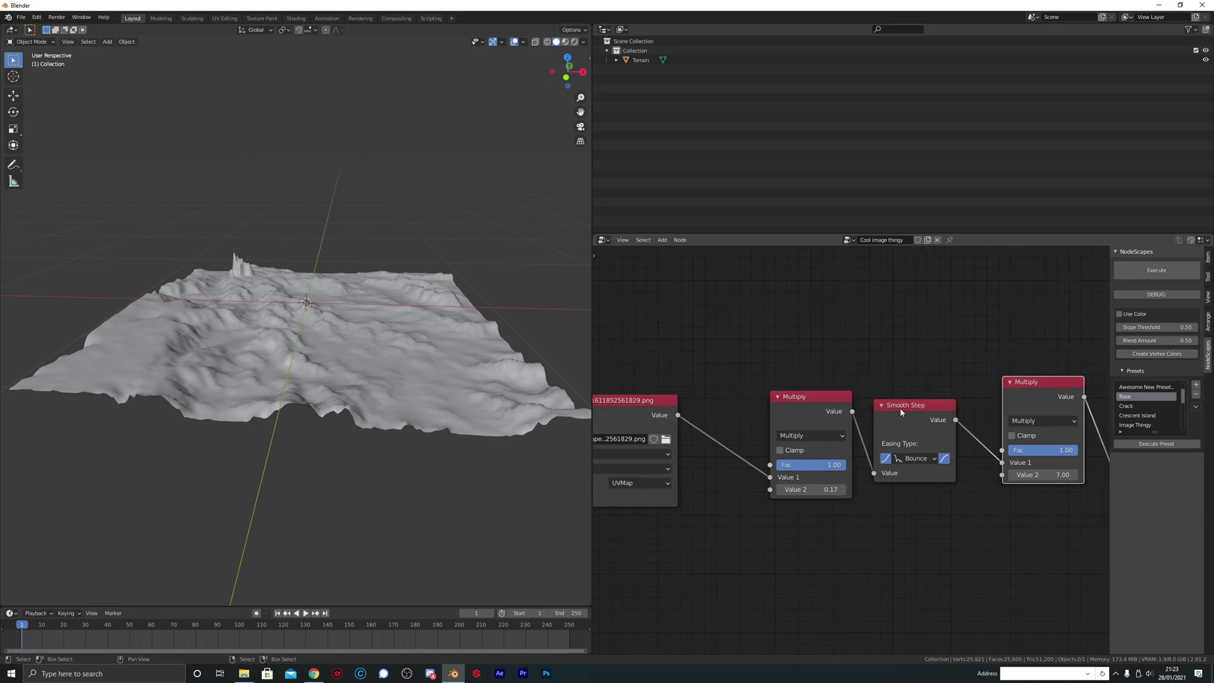
pyautogui.keyDown('ctrl'); pyautogui.keyDown('shift'); pyautogui.rightClick(832, 405); pyautogui.keyUp('shift'); pyautogui.keyUp('ctrl')
pyautogui.moveTo(411, 311); pyautogui.dragTo(344, 305, button='middle')
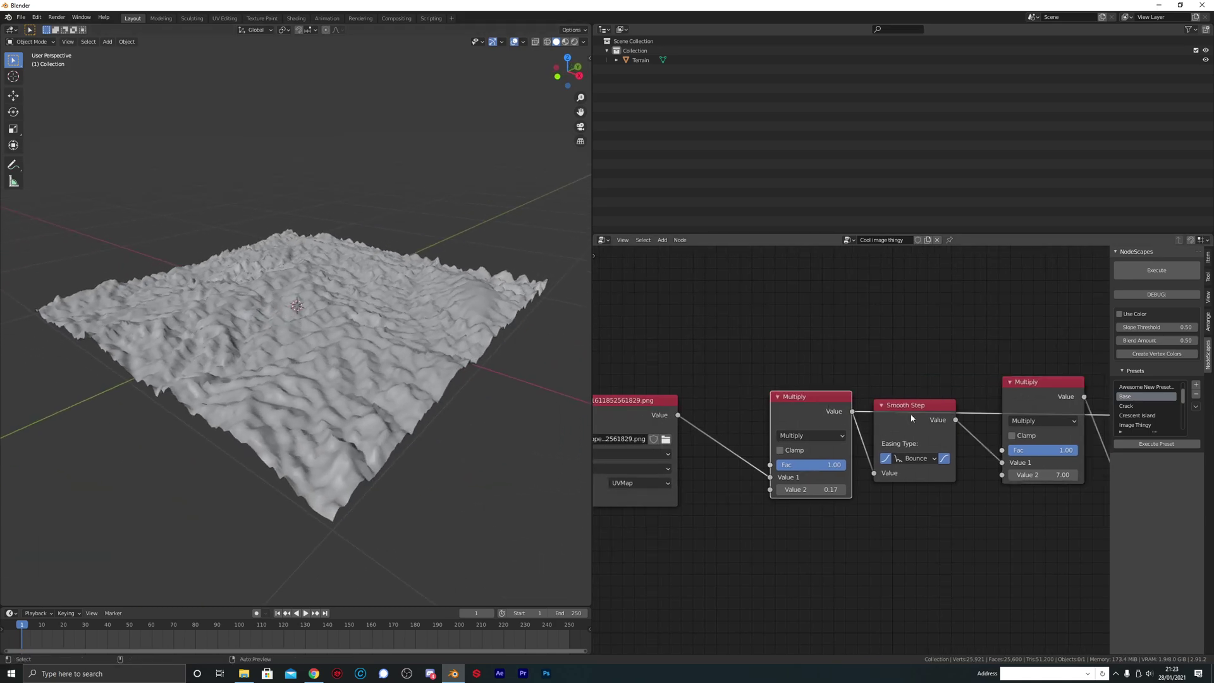
pyautogui.moveTo(912, 417); pyautogui.dragTo(737, 433, button='middle')
pyautogui.keyDown('ctrl'); pyautogui.keyDown('shift'); pyautogui.click(868, 404); pyautogui.keyUp('shift'); pyautogui.keyUp('ctrl')
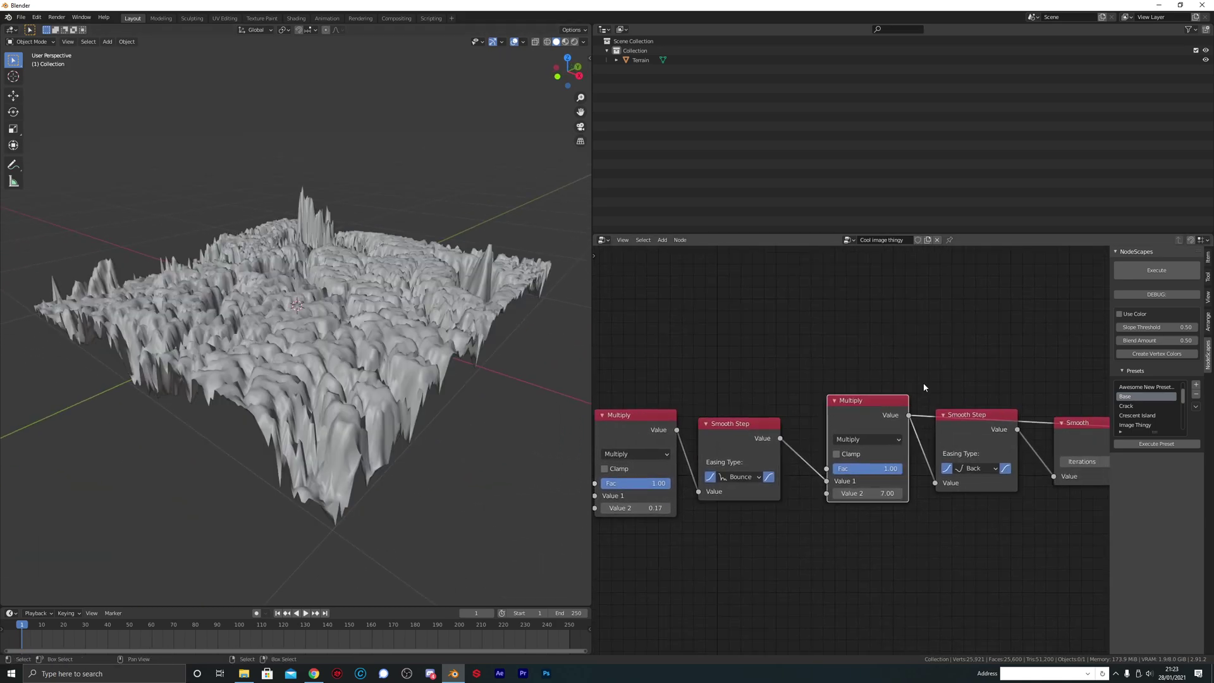
# - Preview the terrain from the second Smooth Step, the Smooth node and finally the Thermal Erosion node
pyautogui.moveTo(953, 409); pyautogui.dragTo(810, 414, button='middle')
pyautogui.keyDown('ctrl'); pyautogui.keyDown('shift'); pyautogui.click(823, 424); pyautogui.keyUp('shift'); pyautogui.keyUp('ctrl')
pyautogui.moveTo(923, 435); pyautogui.dragTo(817, 422, button='middle')
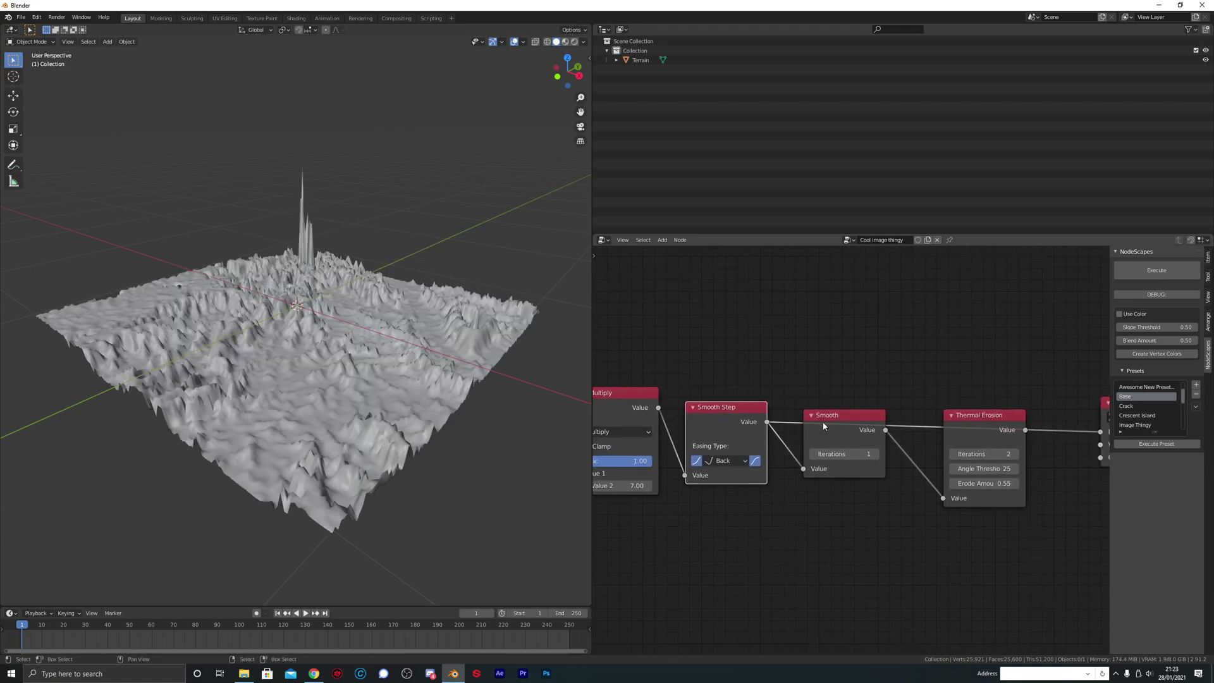
pyautogui.keyDown('ctrl'); pyautogui.keyDown('shift'); pyautogui.click(838, 421); pyautogui.keyUp('shift'); pyautogui.keyUp('ctrl')
pyautogui.moveTo(984, 417); pyautogui.dragTo(841, 423, button='middle')
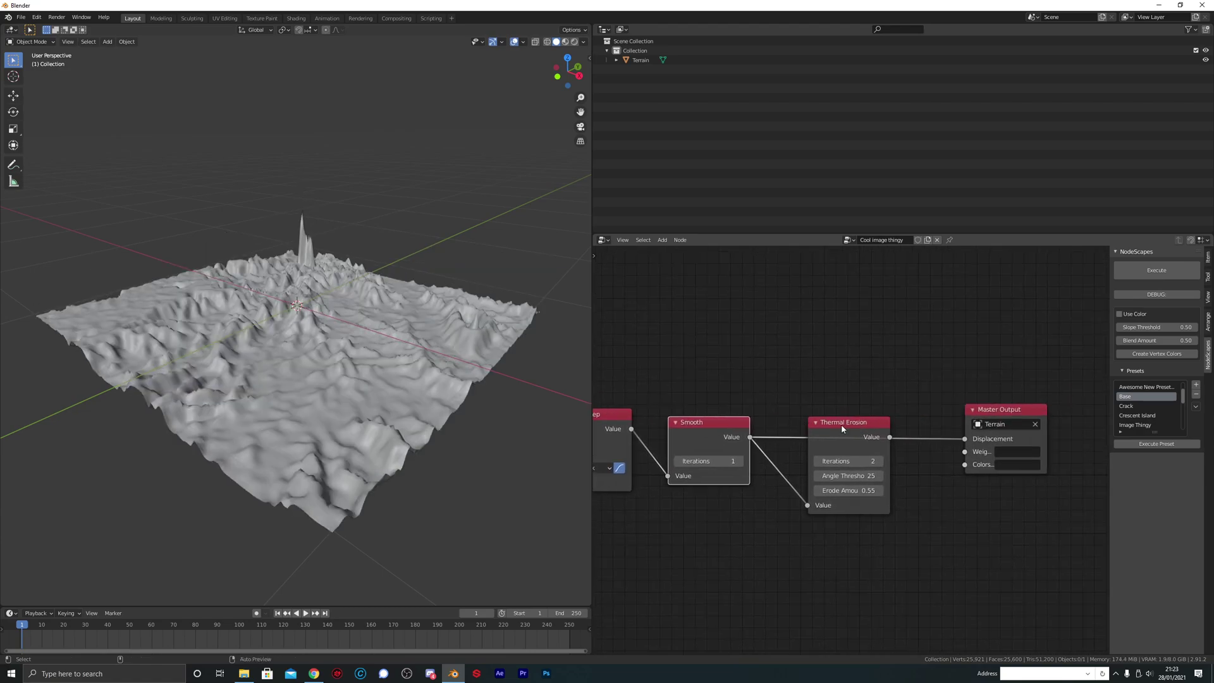
pyautogui.keyDown('ctrl'); pyautogui.keyDown('shift'); pyautogui.click(841, 424); pyautogui.keyUp('shift'); pyautogui.keyUp('ctrl')
pyautogui.moveTo(481, 342); pyautogui.dragTo(317, 291, button='middle')
pyautogui.moveTo(393, 359); pyautogui.dragTo(312, 335, button='middle')
# - Move the Master Output node farther from the Thermal Erosion node to make room in the chain
pyautogui.scroll(-1, 891, 420)
pyautogui.moveTo(892, 421); pyautogui.dragTo(710, 423, button='middle')
pyautogui.moveTo(813, 411); pyautogui.dragTo(931, 405)
pyautogui.moveTo(749, 412); pyautogui.dragTo(825, 418, button='middle')
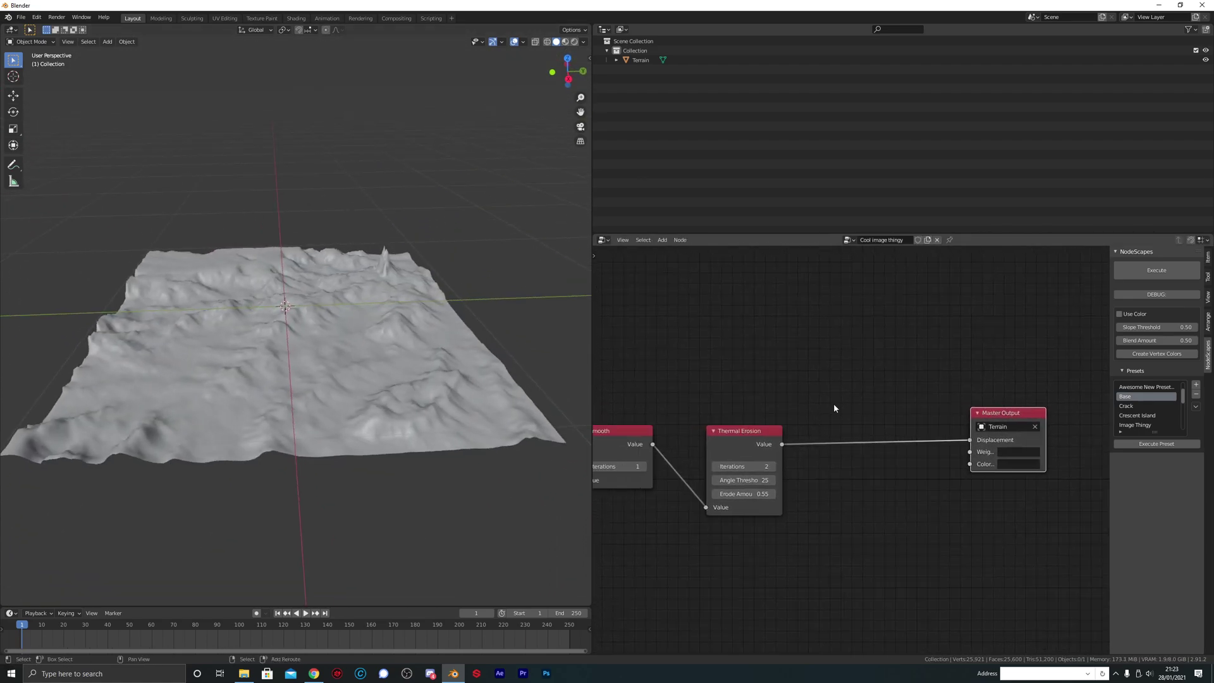
# - Insert a Hydrolic Erosion node between the Thermal Erosion node and the Master Output
pyautogui.hotkey('shift', 'a')
pyautogui.moveTo(835, 408)
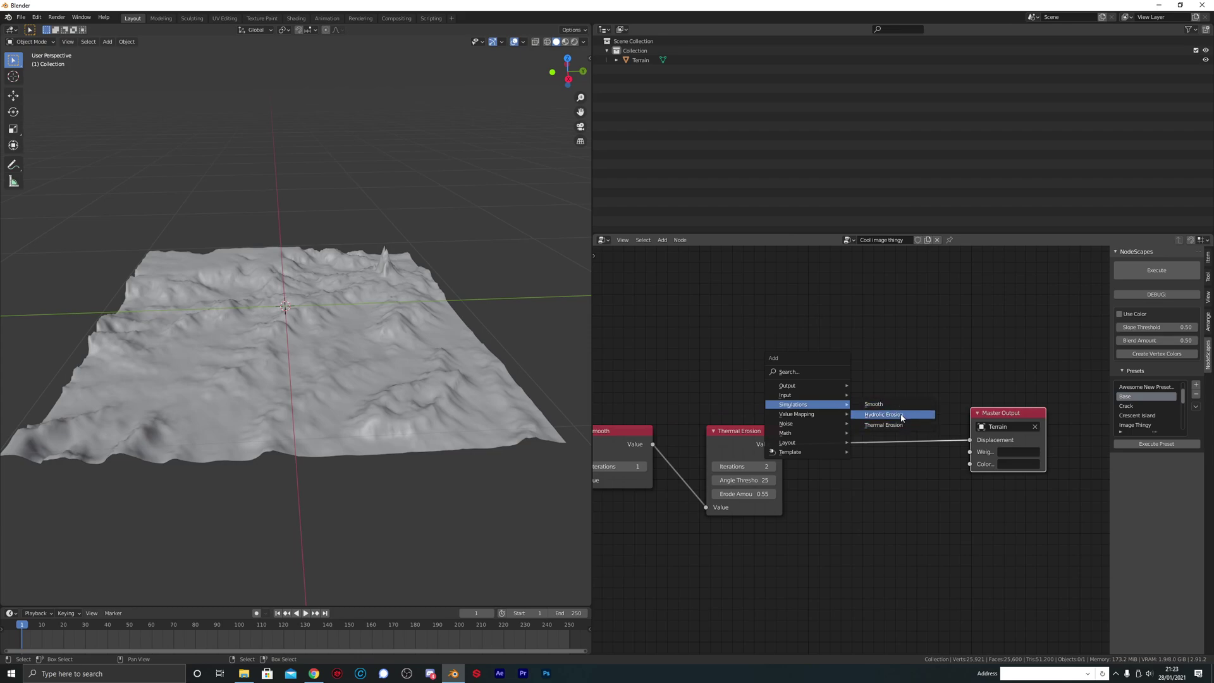
pyautogui.click(902, 417)
pyautogui.click(902, 381)
pyautogui.scroll(2, 885, 351)
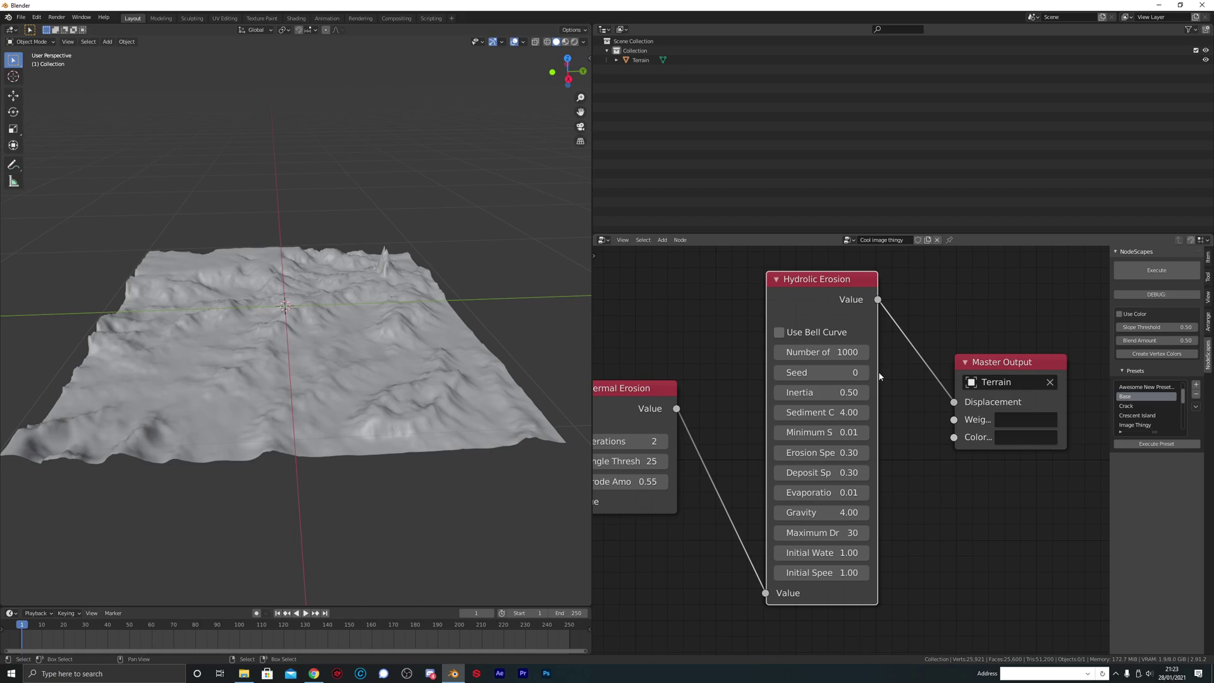
# - Widen the Hydrolic Erosion node until its parameter names are readable and enable debug process times on the nodes
pyautogui.moveTo(876, 378); pyautogui.dragTo(1056, 363)
pyautogui.moveTo(941, 342); pyautogui.dragTo(971, 342)
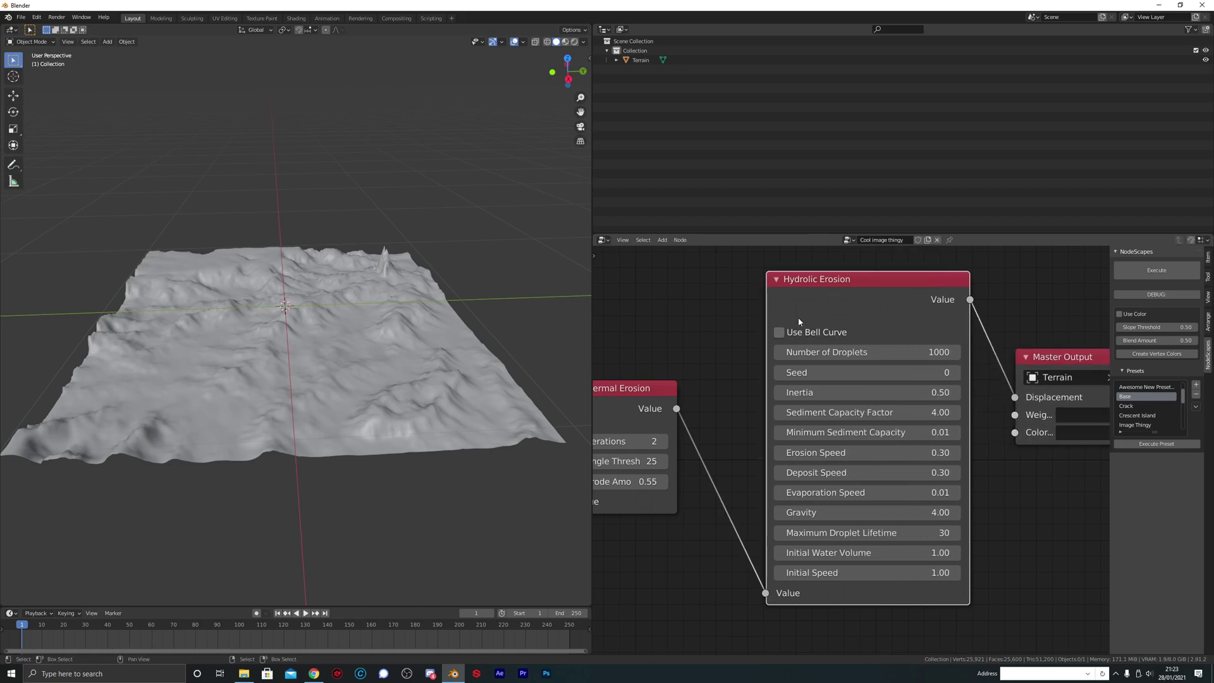
pyautogui.moveTo(767, 307); pyautogui.dragTo(729, 308)
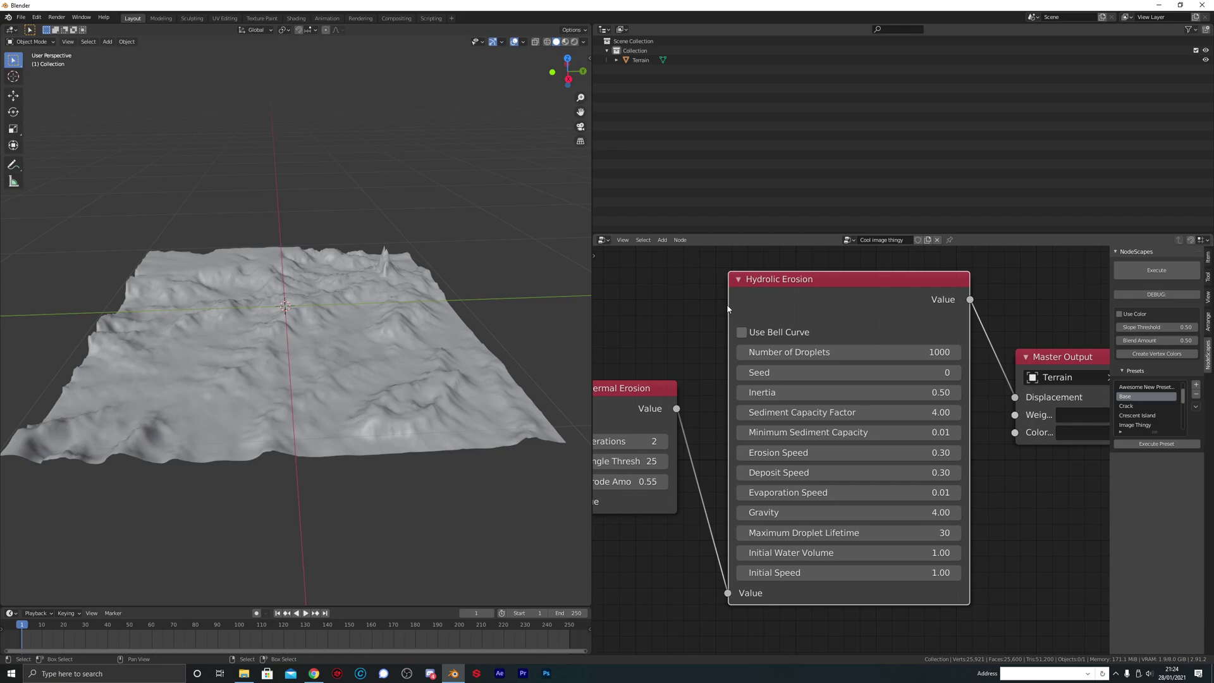
pyautogui.click(1145, 294)
pyautogui.moveTo(853, 363); pyautogui.dragTo(846, 345, button='middle')
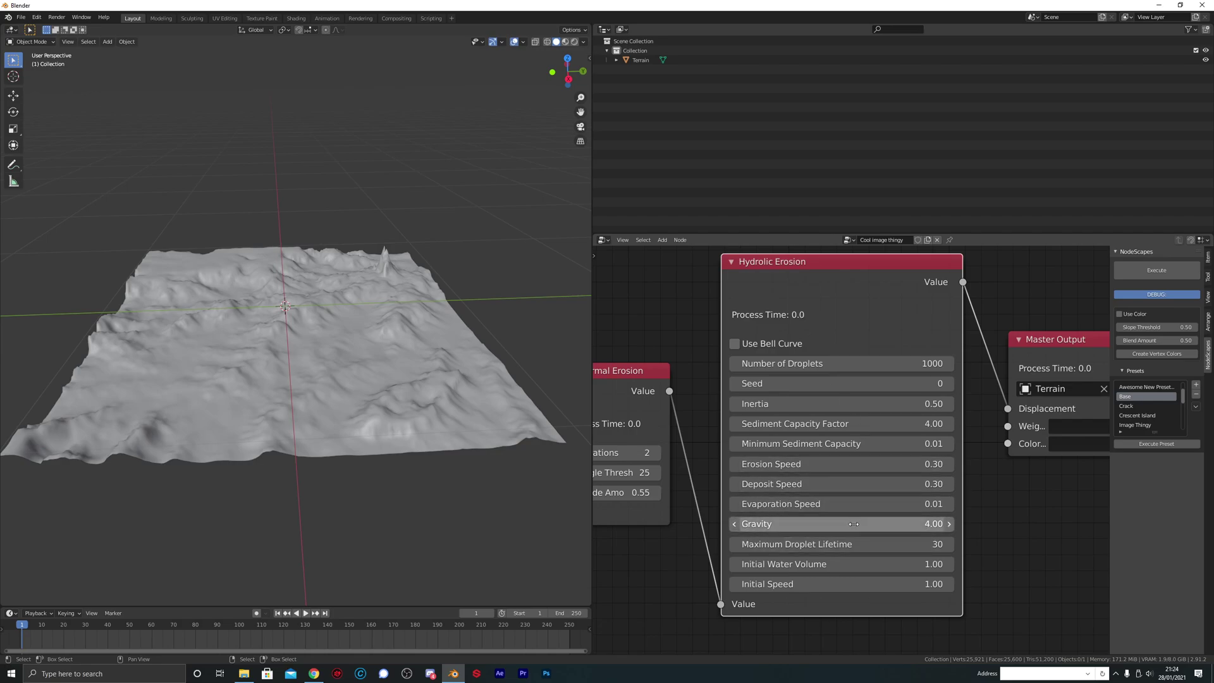
# - Set the Hydrolic Erosion node's Minimum Sediment Capacity to 0.35
pyautogui.click(861, 440)
pyautogui.write('.35')
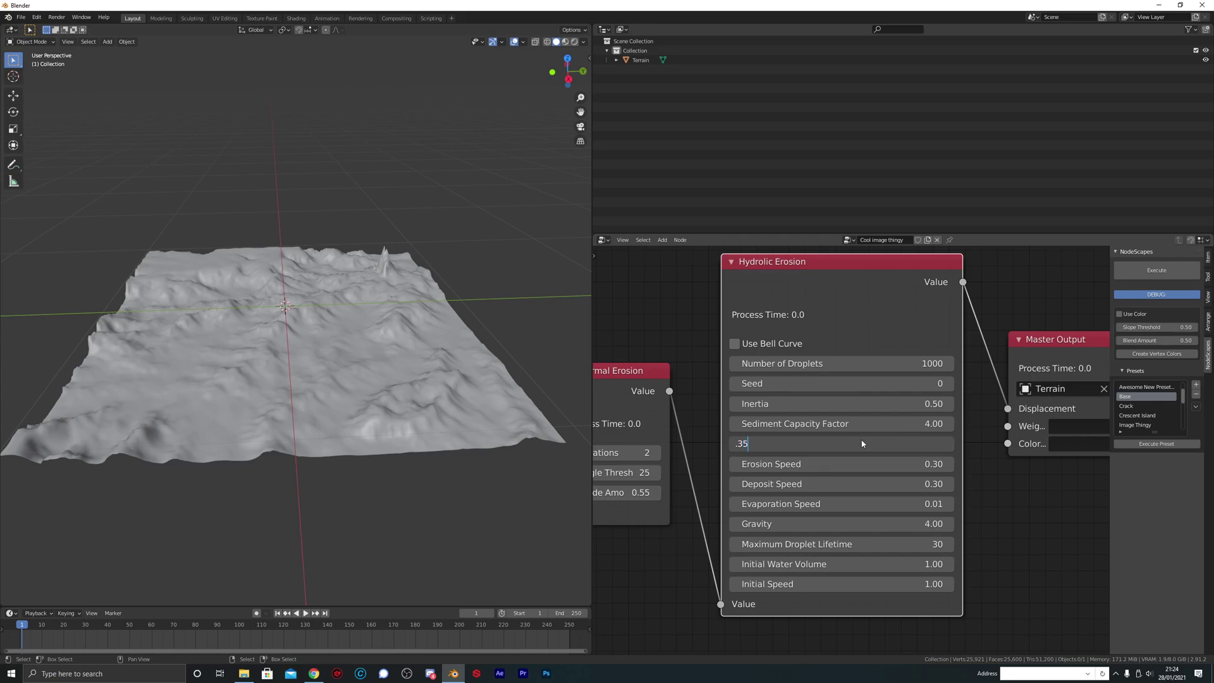
pyautogui.press('Return')
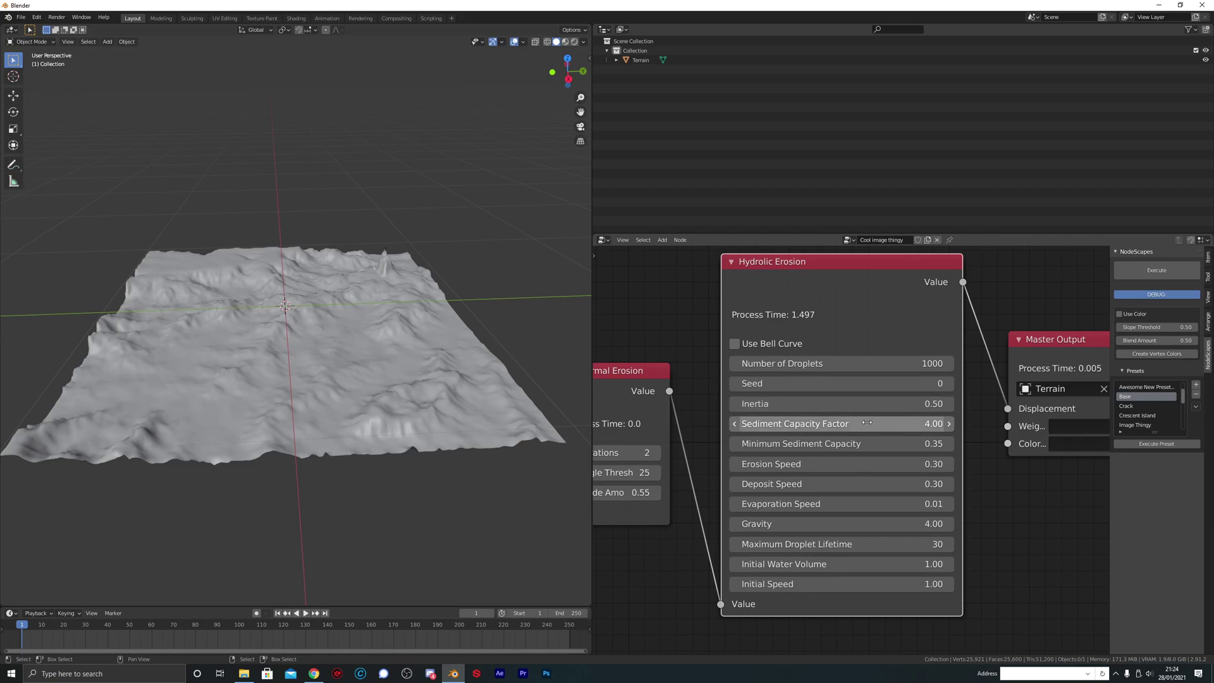
# - Set the Hydrolic Erosion node's Erosion Speed and Deposit Speed both to 1
pyautogui.click(851, 467)
pyautogui.write('1')
pyautogui.press('Return')
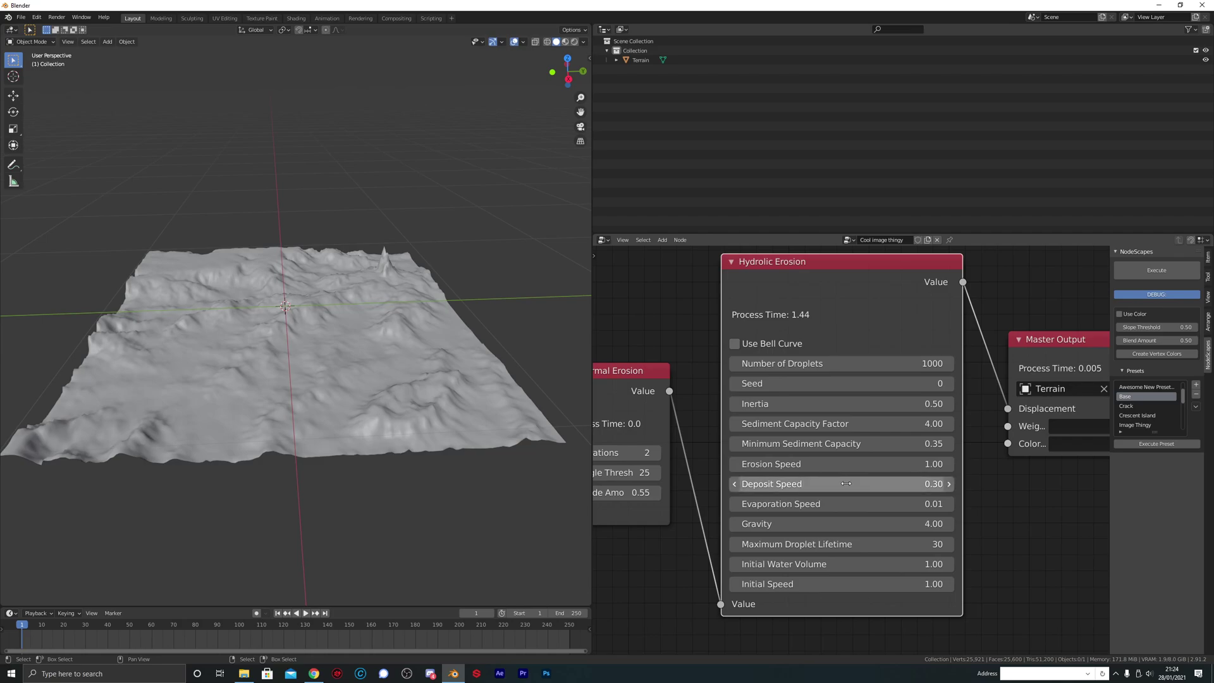
pyautogui.click(846, 484)
pyautogui.write('1')
pyautogui.press('Return')
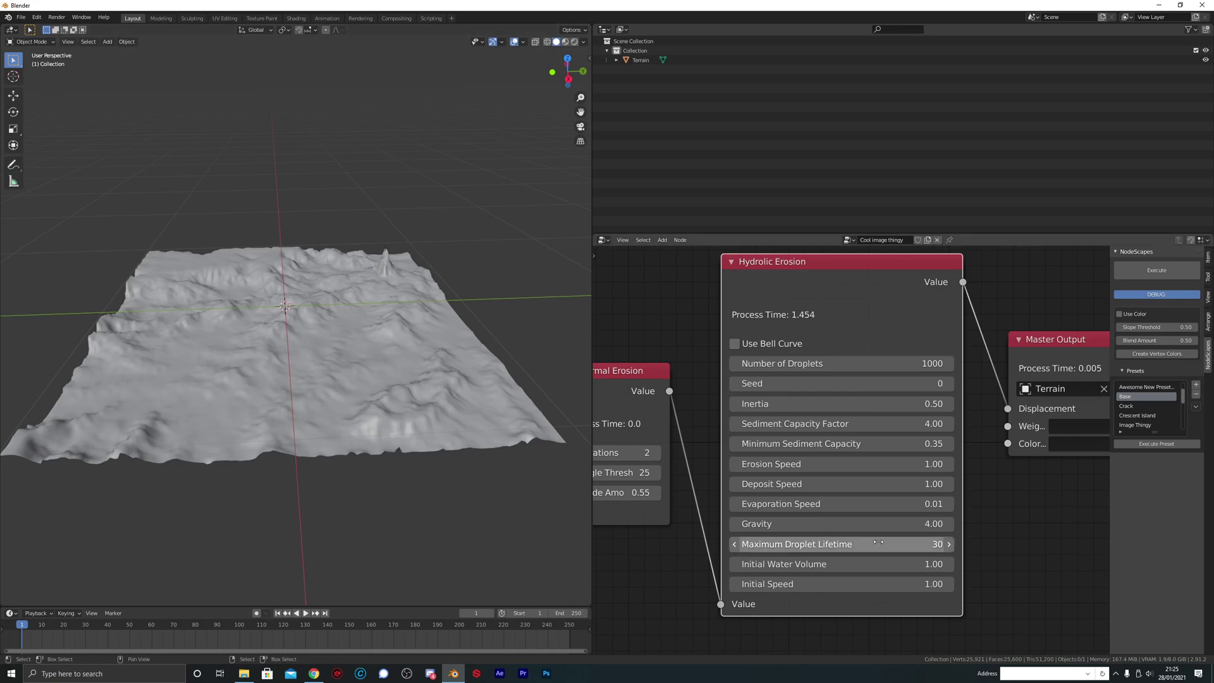
# - Set the Hydrolic Erosion node's Maximum Droplet Lifetime to 100 and its Number of Droplets to 3500
pyautogui.click(856, 545)
pyautogui.write('100')
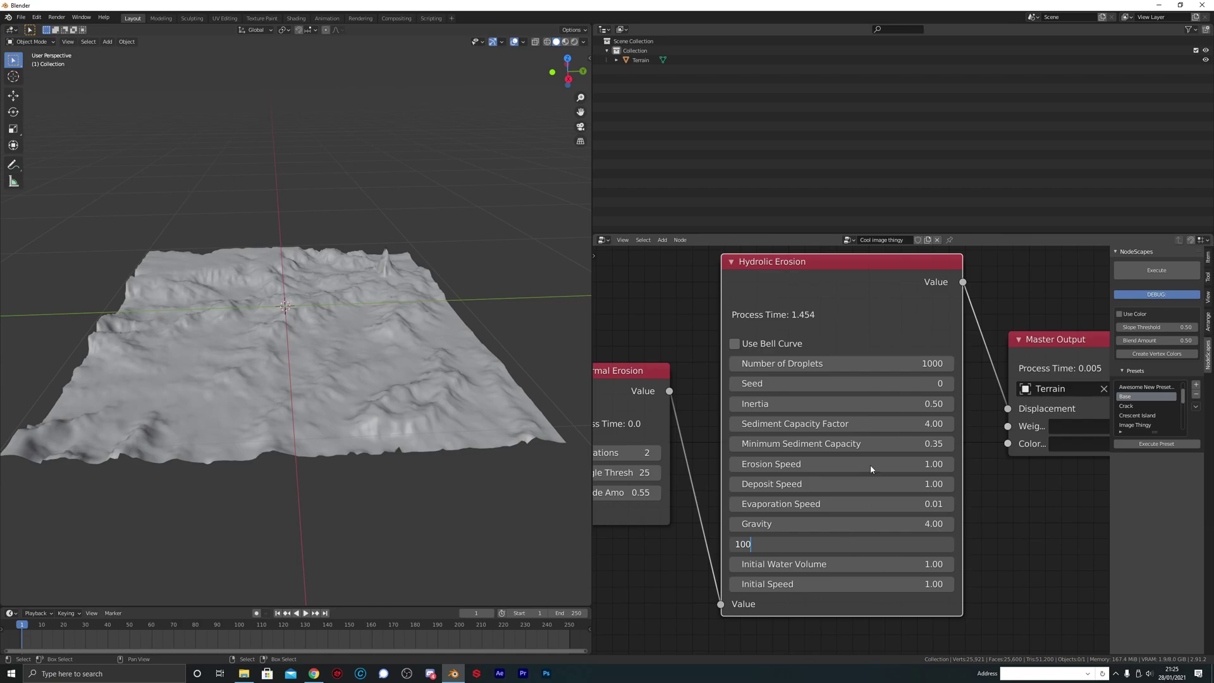
pyautogui.press('Return')
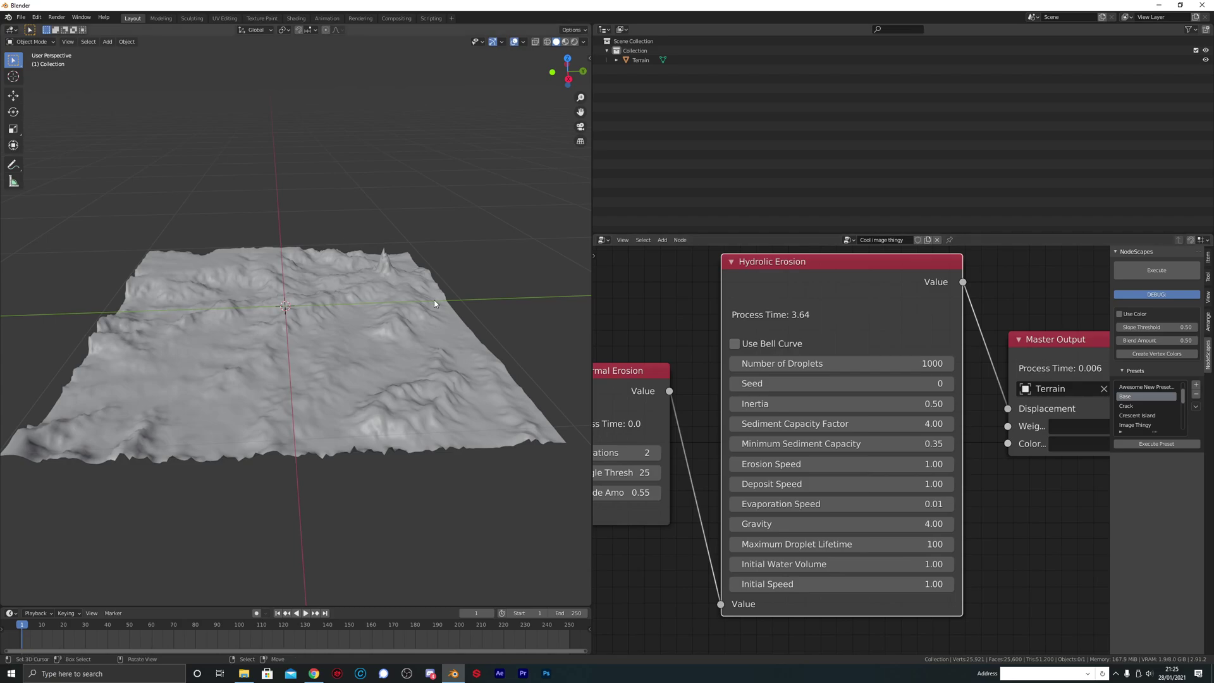
pyautogui.moveTo(390, 302); pyautogui.dragTo(412, 314, button='middle')
pyautogui.click(831, 365)
pyautogui.write('3500')
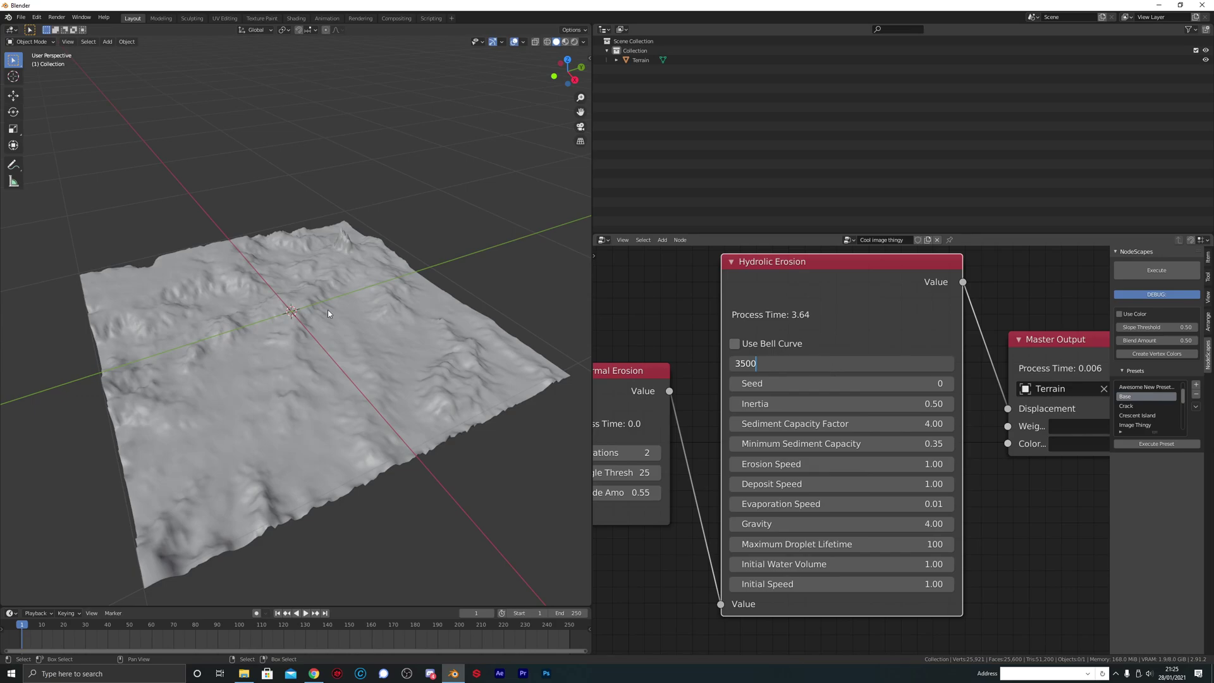
pyautogui.press('Return')
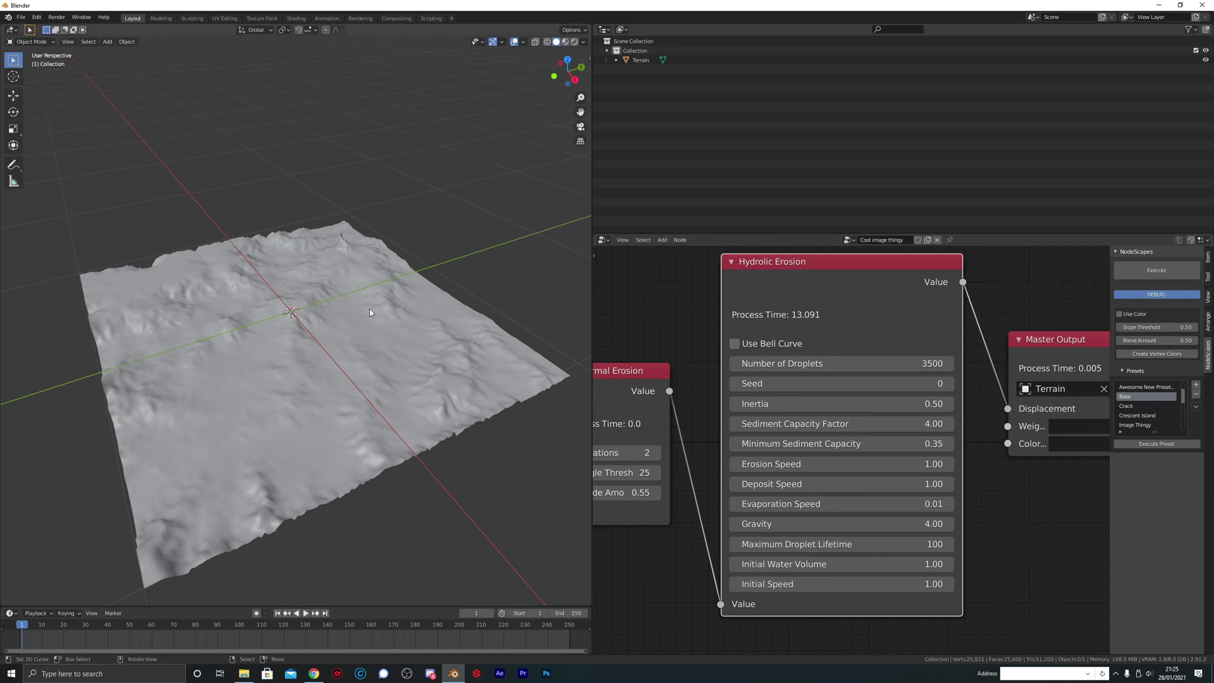
# - Move the Master Output node farther from the Hydrolic Erosion node to make room for another node
pyautogui.scroll(-4, 330, 303)
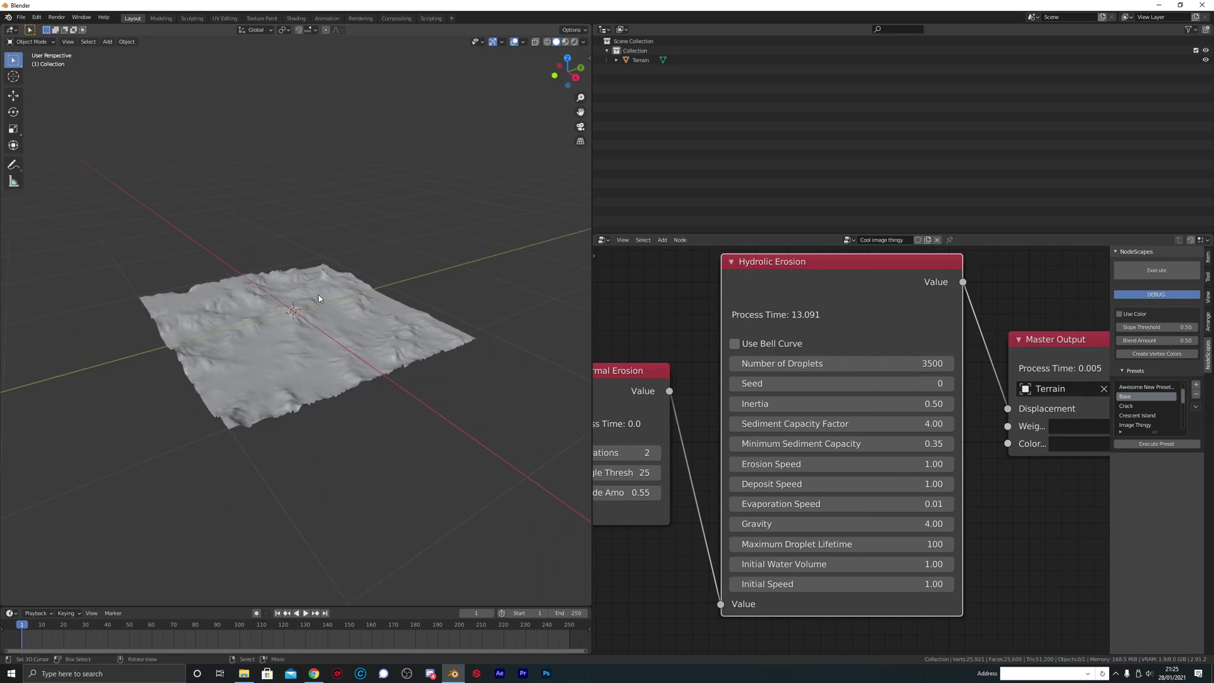
pyautogui.scroll(-1, 805, 353)
pyautogui.scroll(-3, 948, 357)
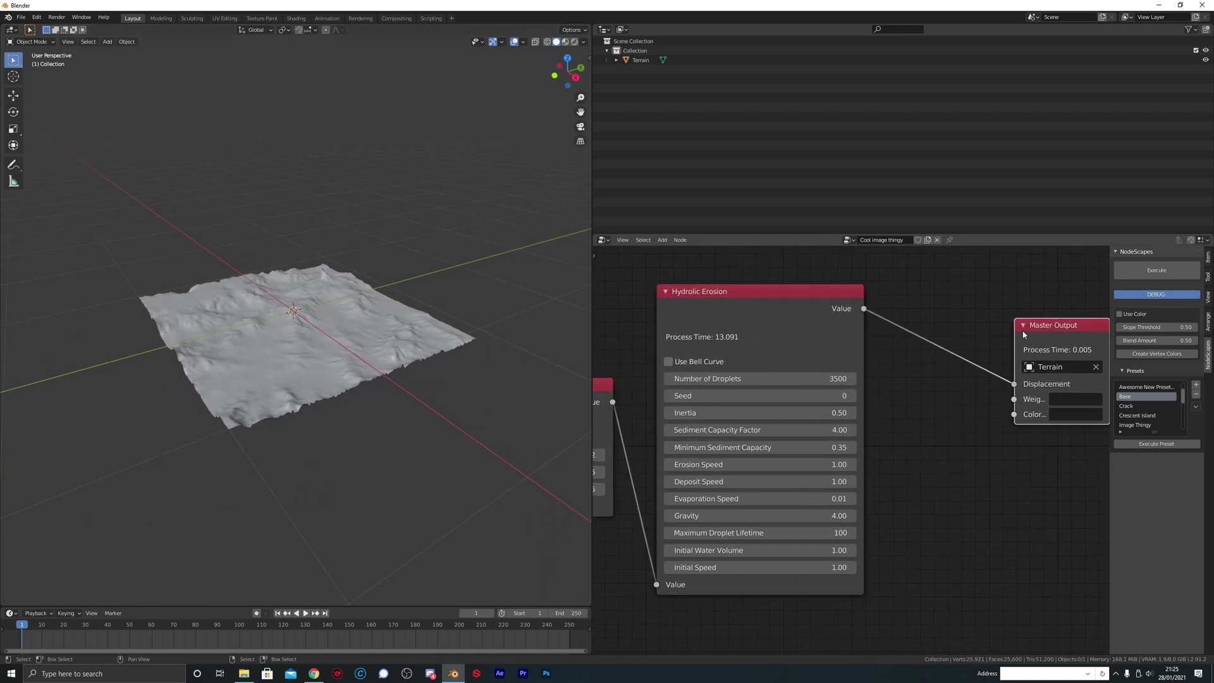
pyautogui.scroll(-1, 945, 354)
pyautogui.moveTo(604, 417); pyautogui.dragTo(752, 399, button='middle')
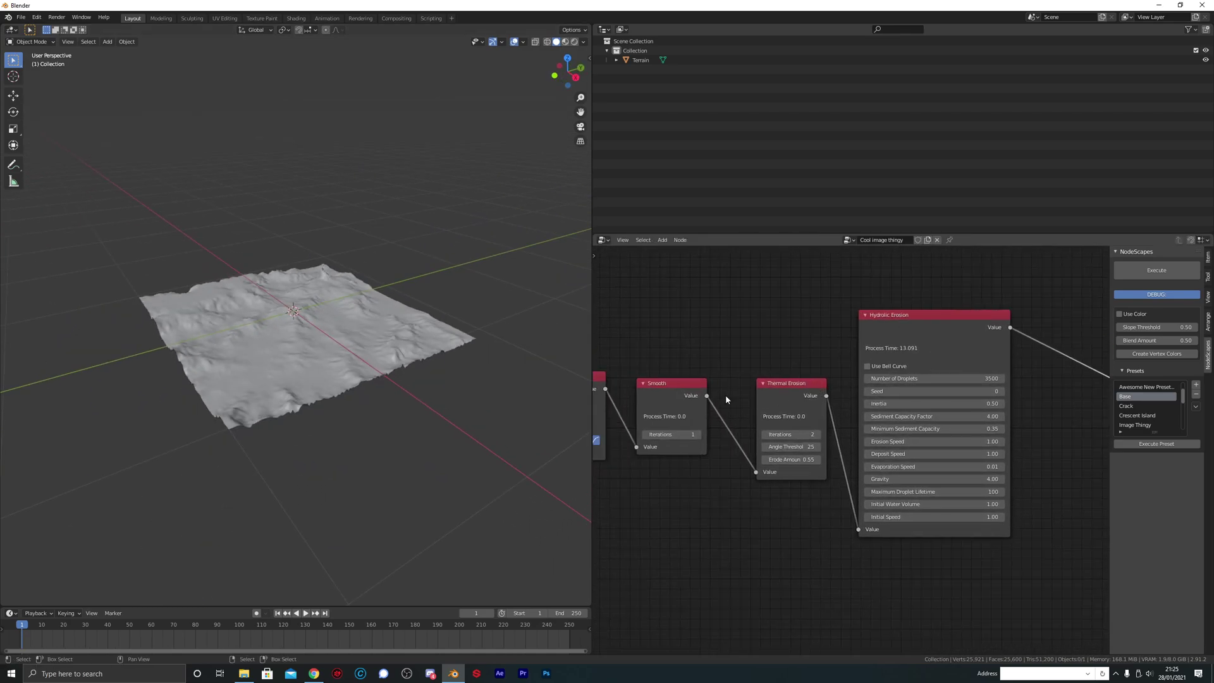
pyautogui.scroll(-4, 722, 383)
pyautogui.moveTo(1037, 398); pyautogui.dragTo(954, 398, button='middle')
pyautogui.moveTo(987, 371); pyautogui.dragTo(1039, 363)
pyautogui.scroll(-3, 1012, 368)
pyautogui.moveTo(932, 381); pyautogui.dragTo(948, 383, button='middle')
# - Insert an Add math node before the Master Output and link the second Smooth Step's output to its Value 1
pyautogui.hotkey('shift', 'a')
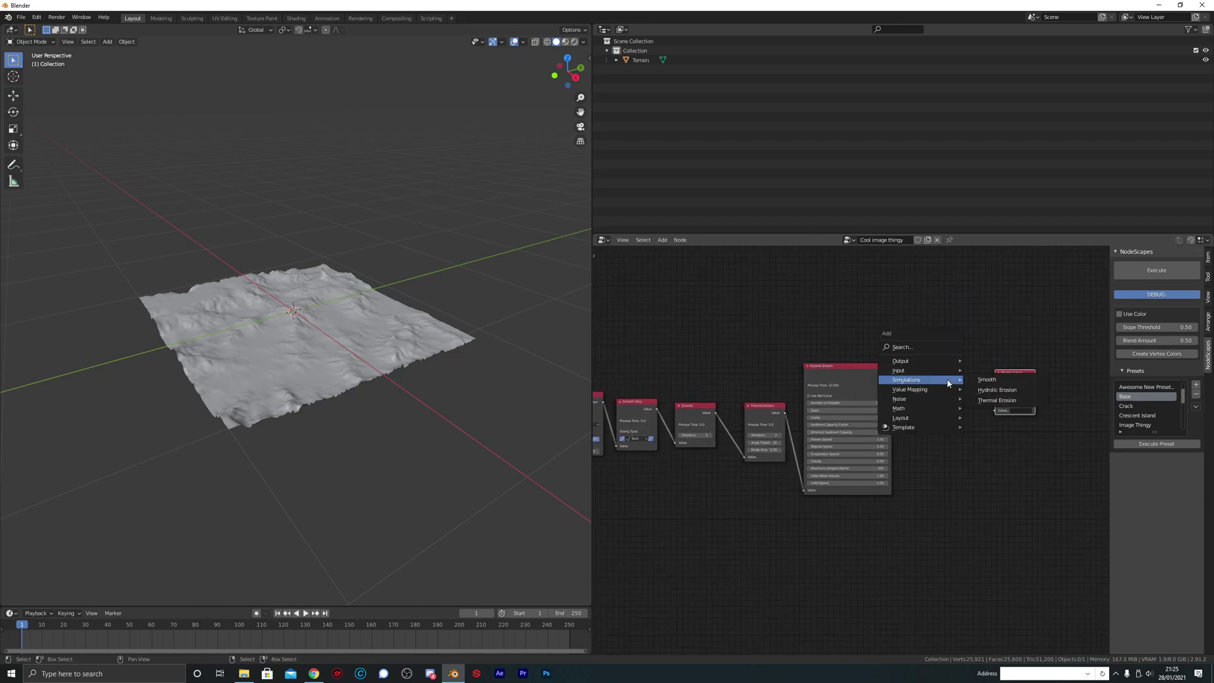
pyautogui.moveTo(934, 410)
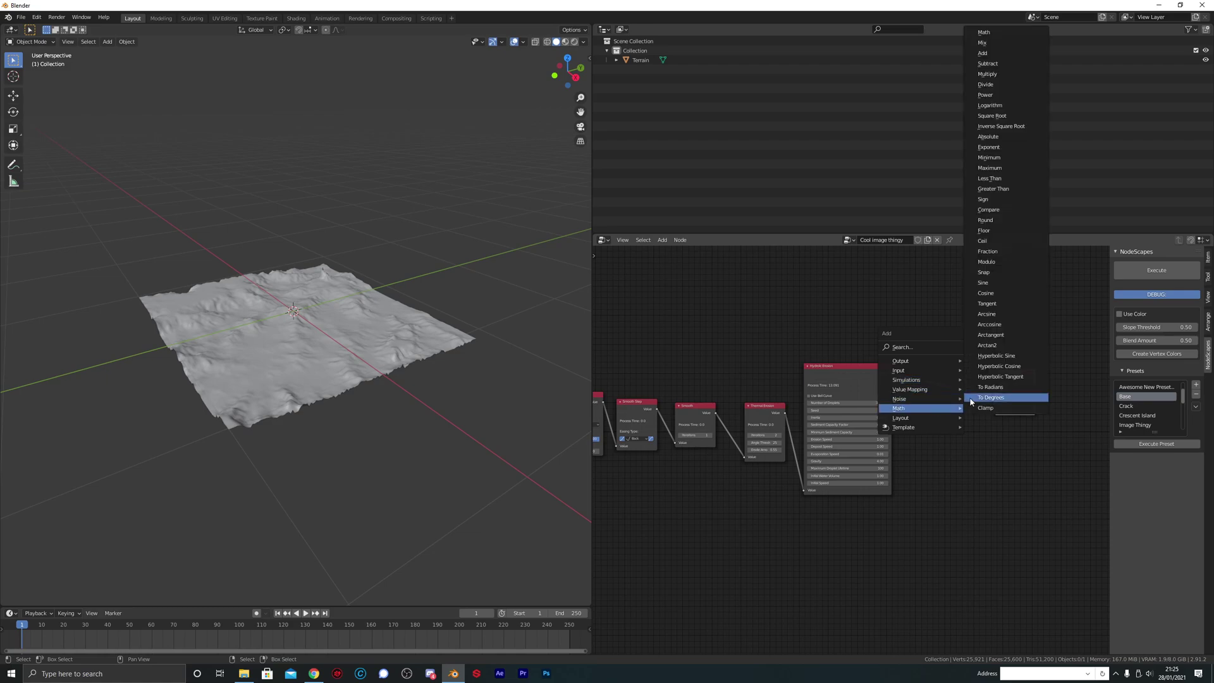
pyautogui.click(982, 43)
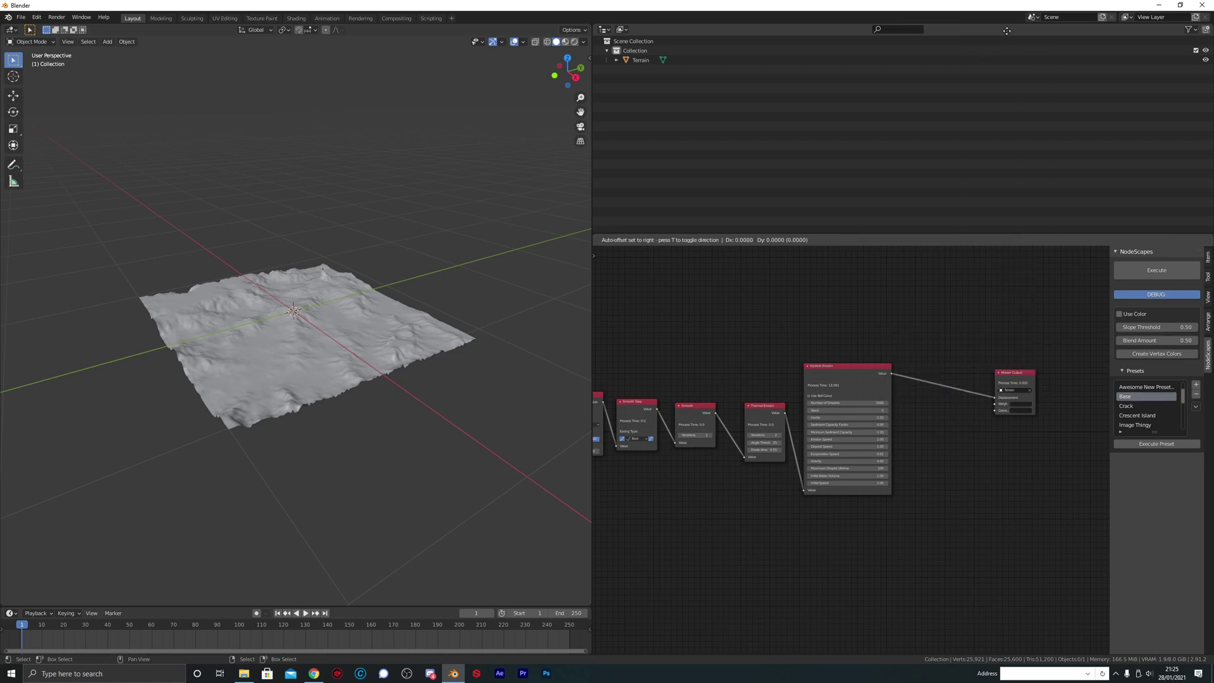
pyautogui.click(931, 375)
pyautogui.scroll(3, 904, 370)
pyautogui.moveTo(664, 409); pyautogui.dragTo(720, 389, button='middle')
pyautogui.scroll(-2, 728, 396)
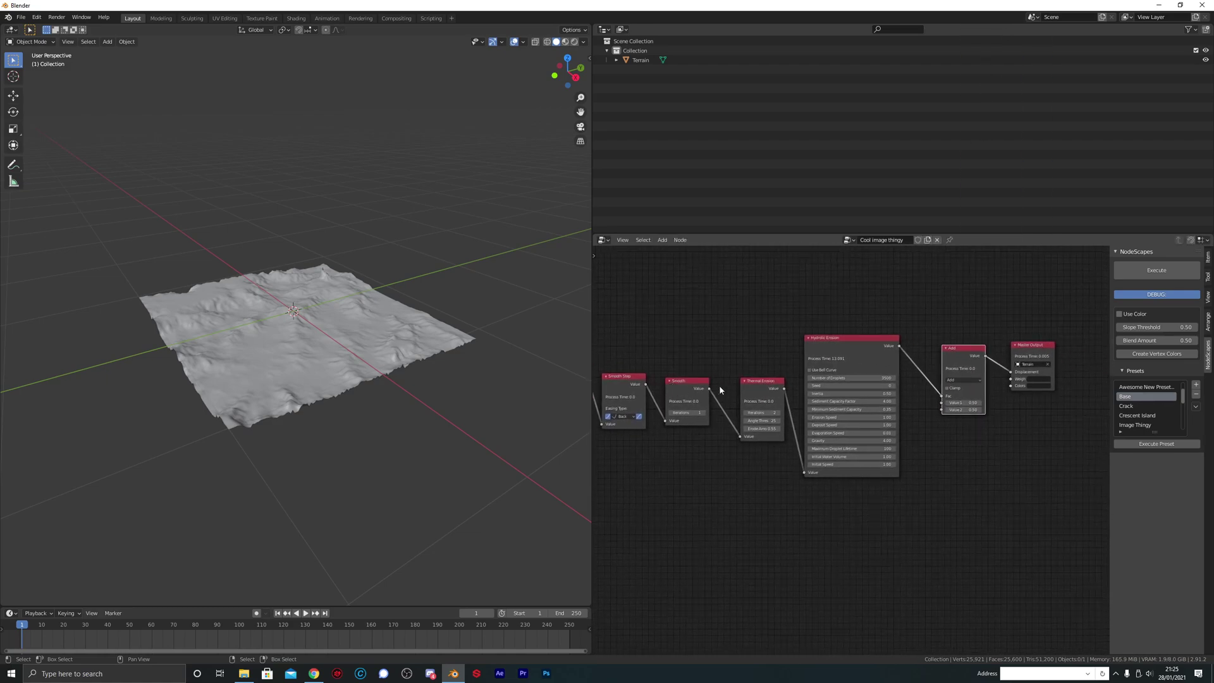
pyautogui.moveTo(647, 384); pyautogui.dragTo(946, 405)
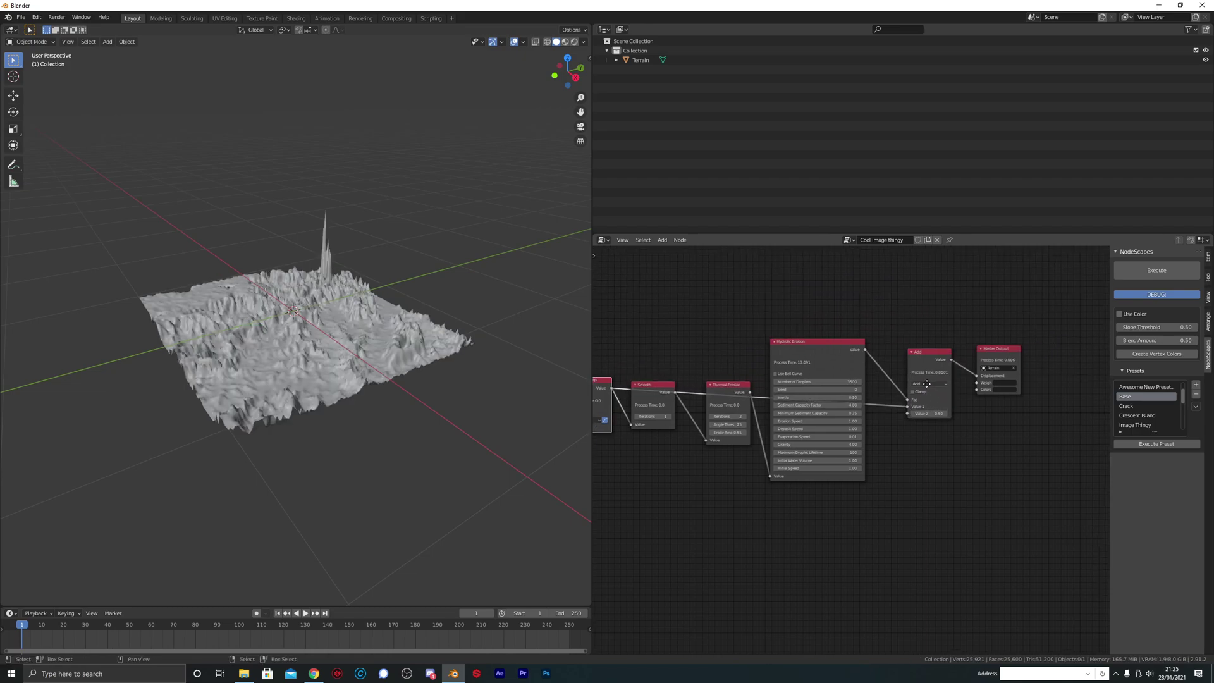
# - Change the operation of the Add math node to Subtract
pyautogui.scroll(3, 936, 402)
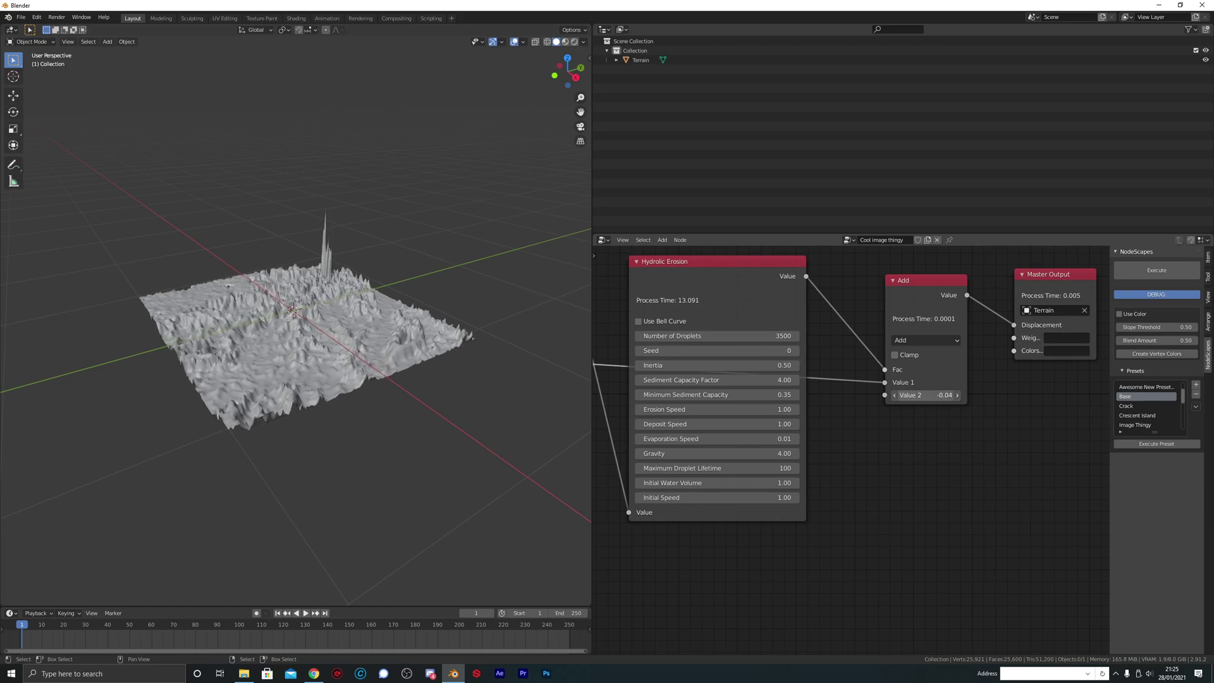
pyautogui.click(937, 339)
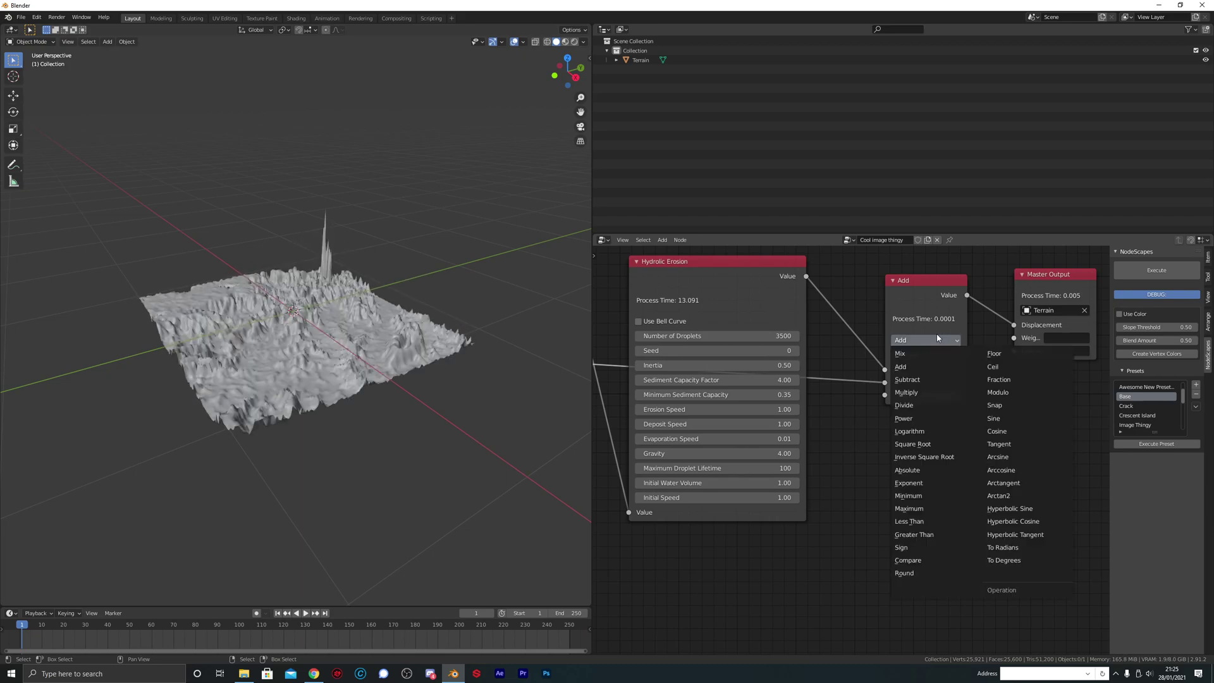
pyautogui.click(927, 379)
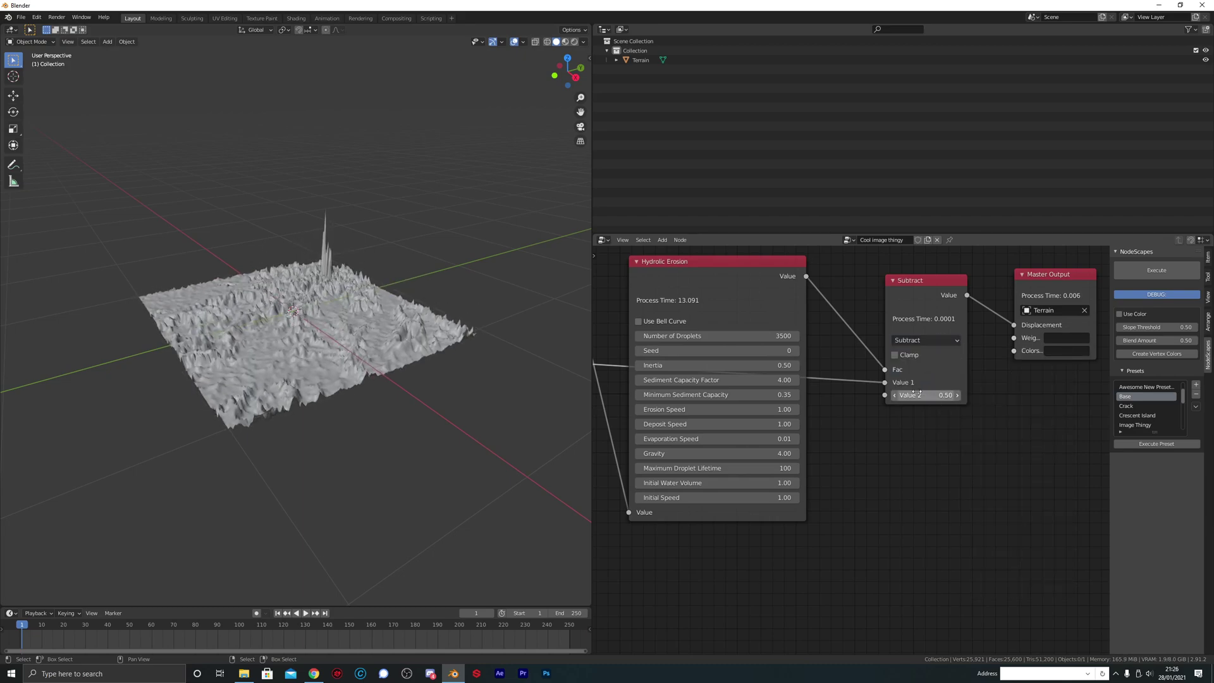
# - Feed Hydrolic Erosion into the Subtract node's Value 1 and Smooth Step into Value 2, with Fac at 0.07
pyautogui.moveTo(885, 382)
pyautogui.mouseDown()
pyautogui.moveTo(885, 394)
pyautogui.moveTo(885, 381)
pyautogui.mouseUp()
pyautogui.scroll(2, 913, 410)
pyautogui.moveTo(967, 379); pyautogui.dragTo(899, 380)
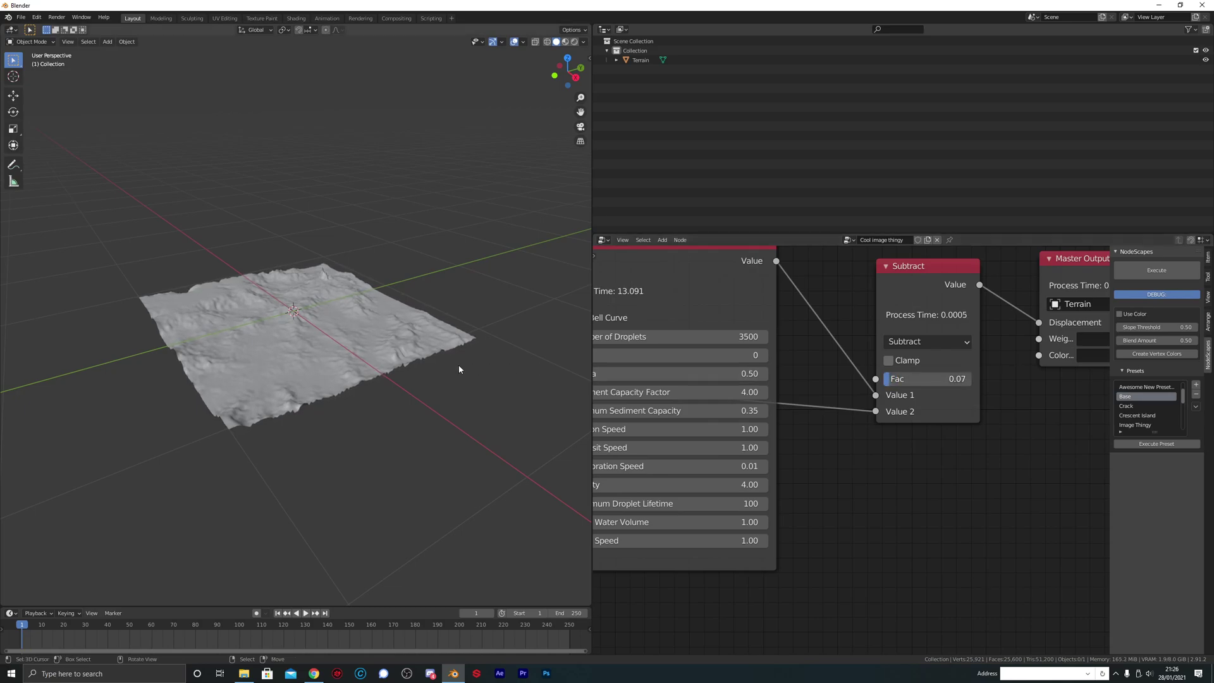
pyautogui.scroll(5, 373, 322)
pyautogui.moveTo(373, 323)
pyautogui.mouseDown(button='middle')
pyautogui.moveTo(386, 359)
pyautogui.moveTo(381, 330)
pyautogui.mouseUp(button='middle')
pyautogui.scroll(-5, 381, 330)
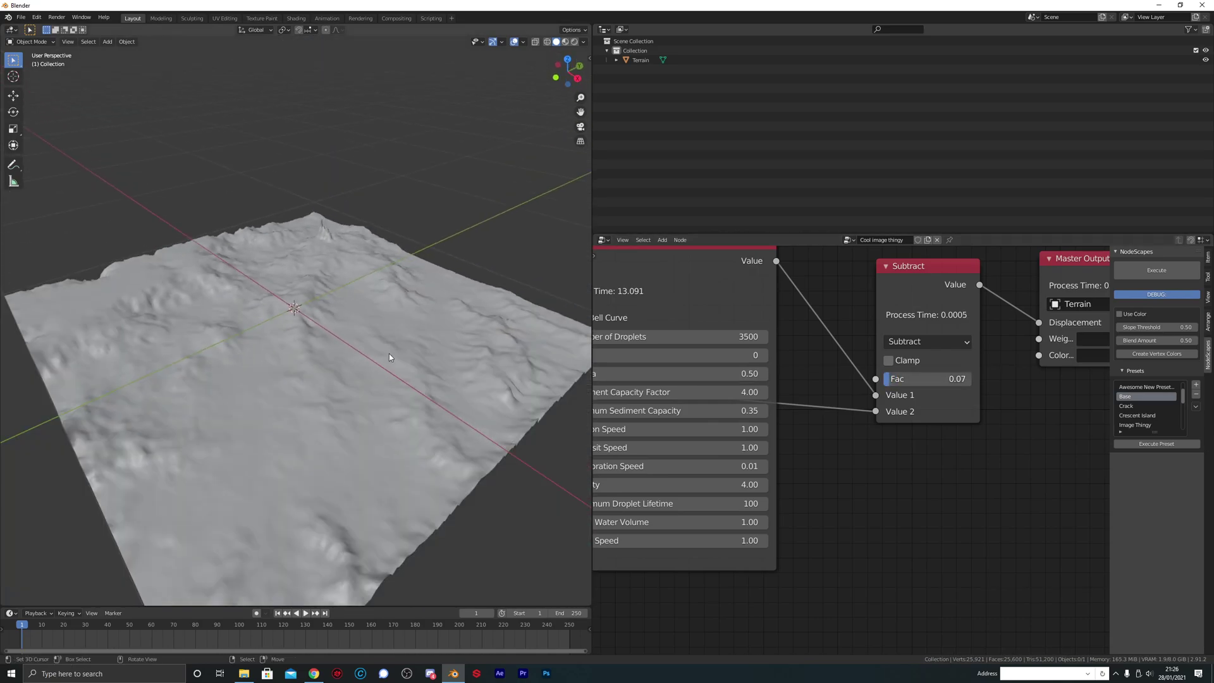
# - Compare the terrain with the Subtract node's Fac at 0 and 0.13, and set it to about 0.12
pyautogui.moveTo(923, 379); pyautogui.dragTo(884, 379)
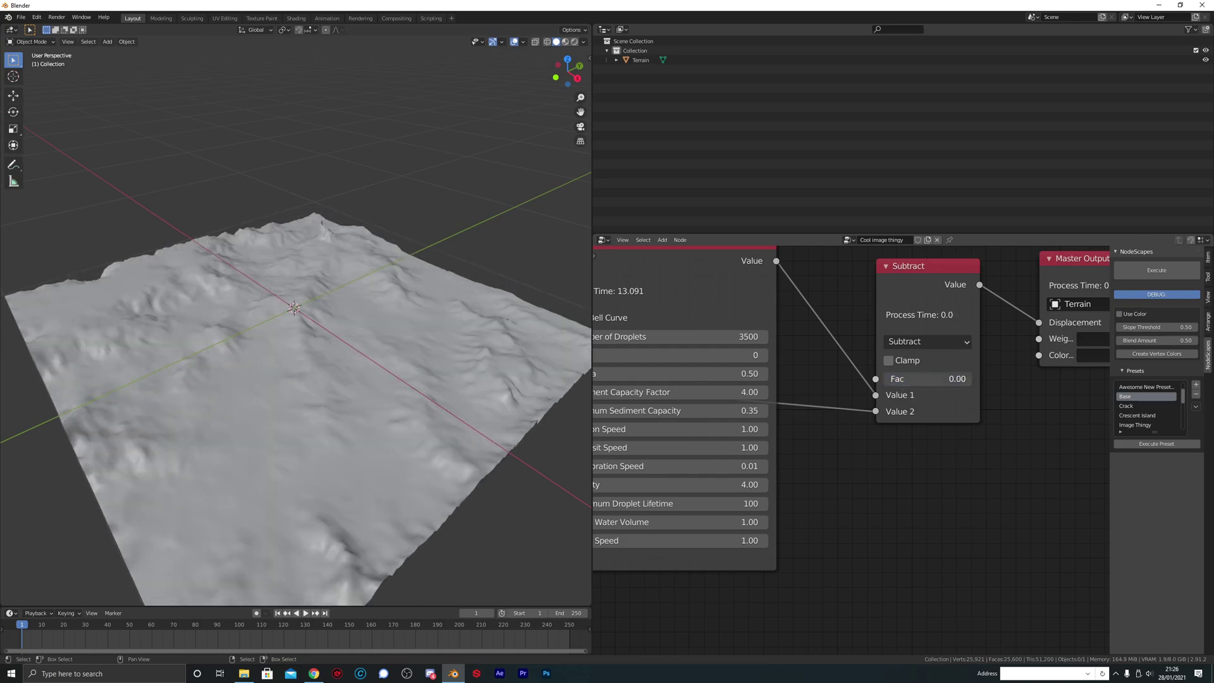
pyautogui.moveTo(884, 378); pyautogui.dragTo(939, 379)
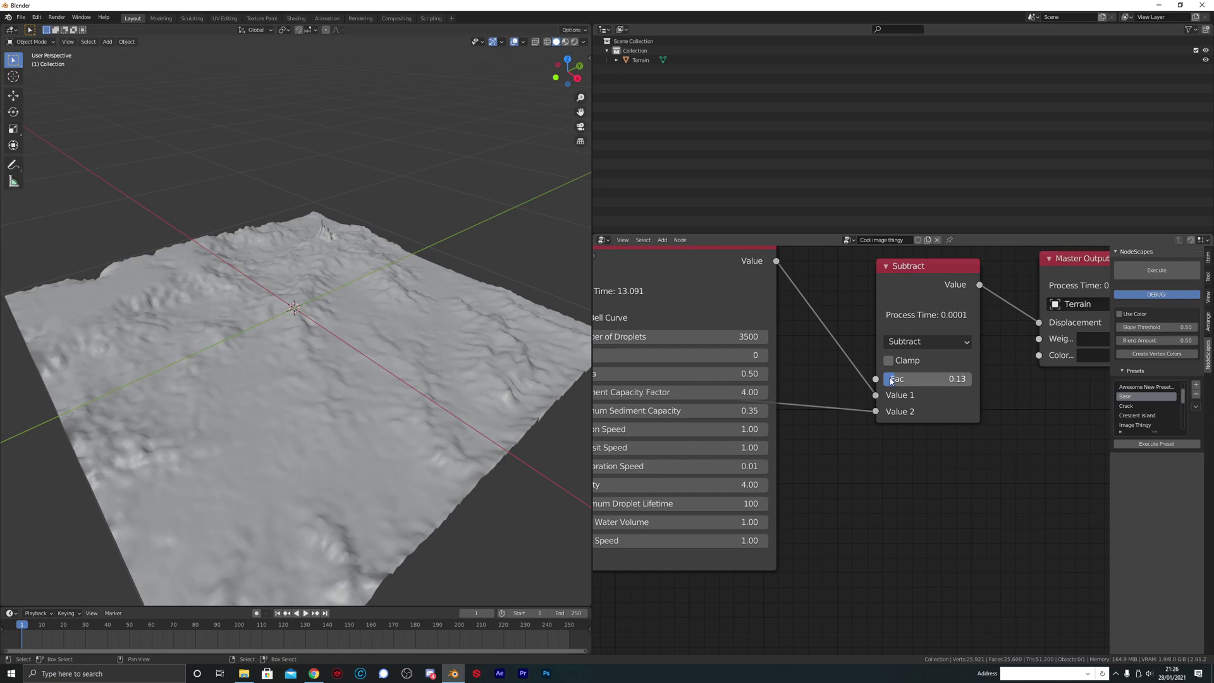
pyautogui.scroll(-3, 392, 364)
pyautogui.moveTo(389, 362); pyautogui.dragTo(343, 328, button='middle')
pyautogui.scroll(3, 356, 366)
pyautogui.moveTo(896, 380); pyautogui.dragTo(927, 379)
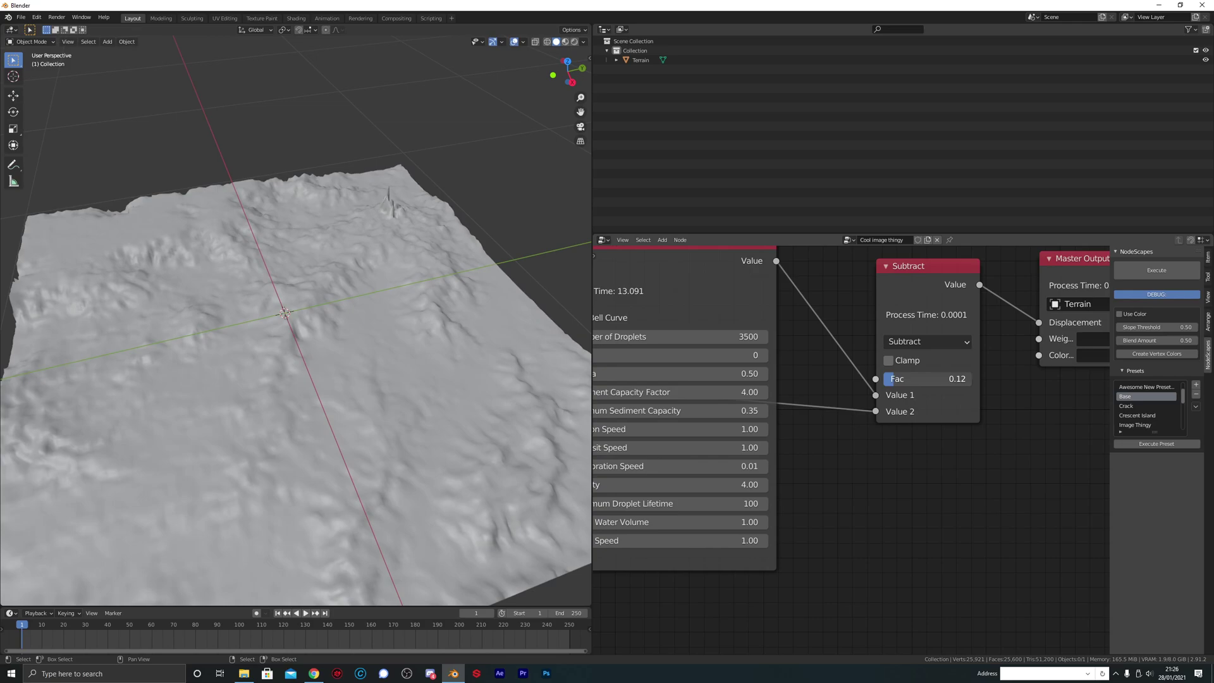
# - Add a Voronoi noise node near the heightmap image node at the start of the chain
pyautogui.scroll(-2, 404, 308)
pyautogui.moveTo(403, 309); pyautogui.dragTo(315, 332, button='middle')
pyautogui.scroll(-2, 360, 296)
pyautogui.scroll(-3, 914, 354)
pyautogui.moveTo(822, 282); pyautogui.dragTo(920, 393, button='middle')
pyautogui.scroll(-5, 848, 352)
pyautogui.moveTo(786, 381); pyautogui.dragTo(925, 421, button='middle')
pyautogui.scroll(-2, 925, 421)
pyautogui.moveTo(818, 415); pyautogui.dragTo(945, 392, button='middle')
pyautogui.moveTo(818, 409); pyautogui.dragTo(973, 394, button='middle')
pyautogui.moveTo(818, 393); pyautogui.dragTo(983, 401, button='middle')
pyautogui.moveTo(904, 392); pyautogui.dragTo(903, 383, button='middle')
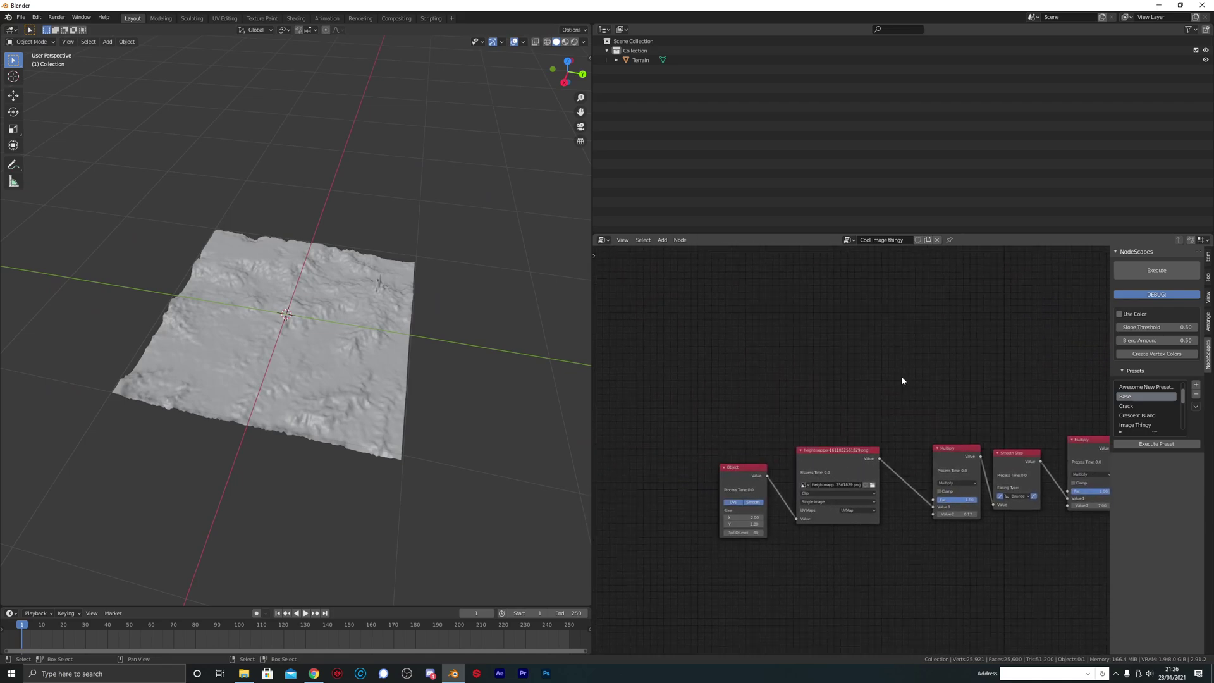
pyautogui.scroll(2, 865, 352)
pyautogui.hotkey('shift', 'a')
pyautogui.moveTo(865, 352)
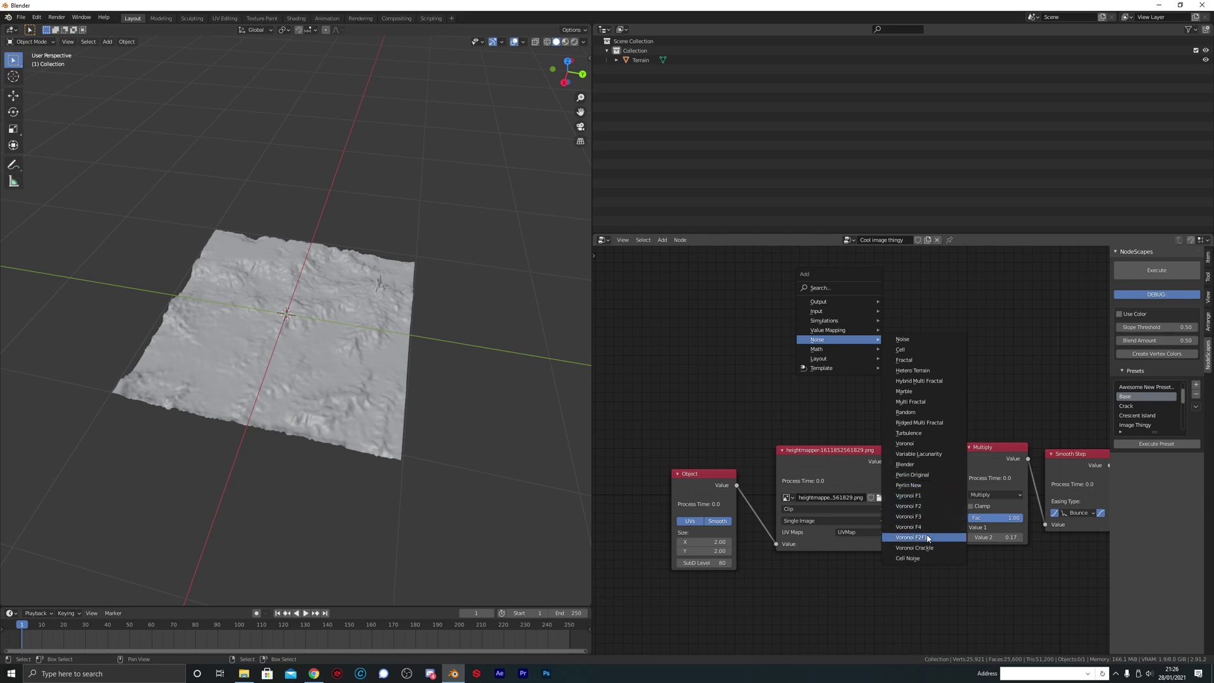
pyautogui.click(910, 443)
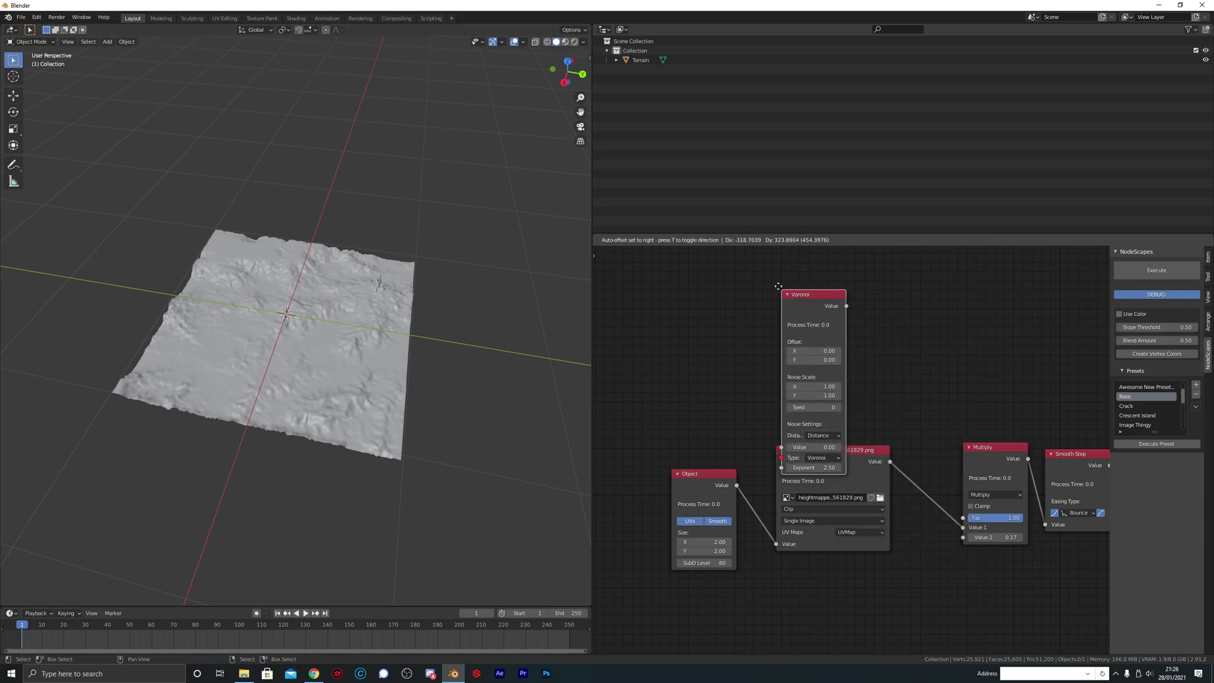
pyautogui.click(788, 645)
# - Link the Object node's Value output to the Voronoi node and preview the terrain directly from the Voronoi
pyautogui.moveTo(694, 411); pyautogui.dragTo(634, 502, button='middle')
pyautogui.moveTo(678, 575); pyautogui.dragTo(730, 488)
pyautogui.keyDown('ctrl'); pyautogui.keyDown('shift'); pyautogui.rightClick(749, 339); pyautogui.keyUp('shift'); pyautogui.keyUp('ctrl')
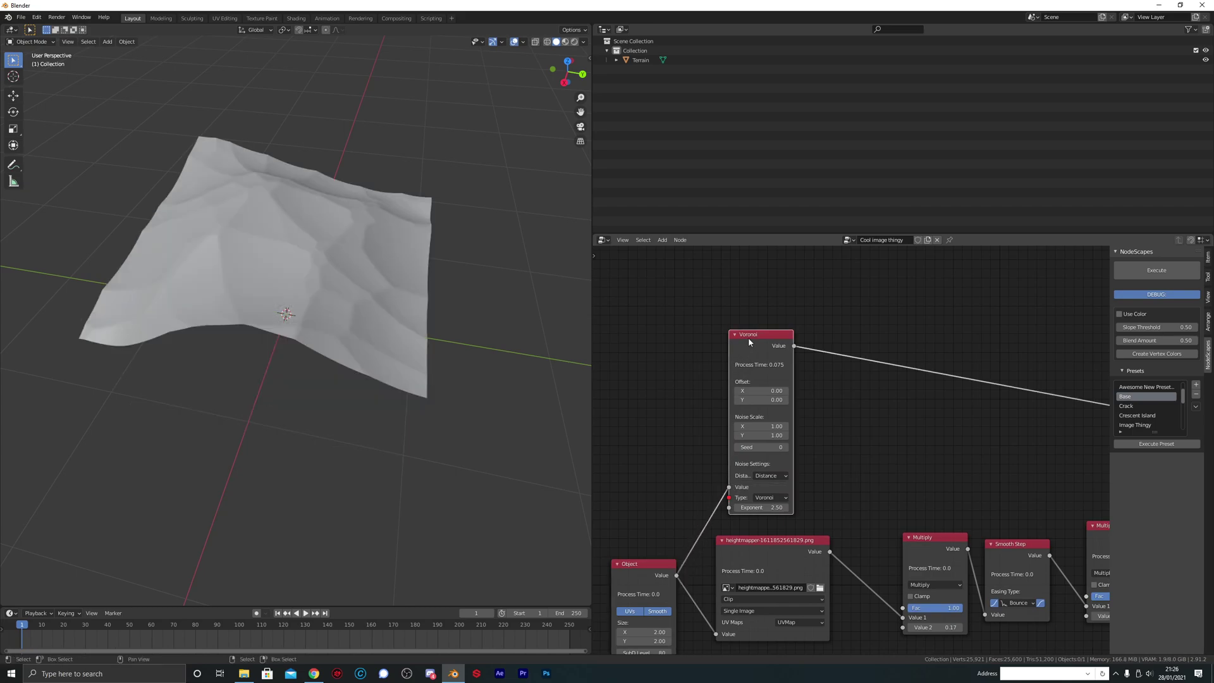
# - Widen the Voronoi node so its setting names are readable
pyautogui.scroll(4, 885, 380)
pyautogui.scroll(-2, 845, 369)
pyautogui.moveTo(856, 397); pyautogui.dragTo(881, 399, button='middle')
pyautogui.scroll(2, 881, 400)
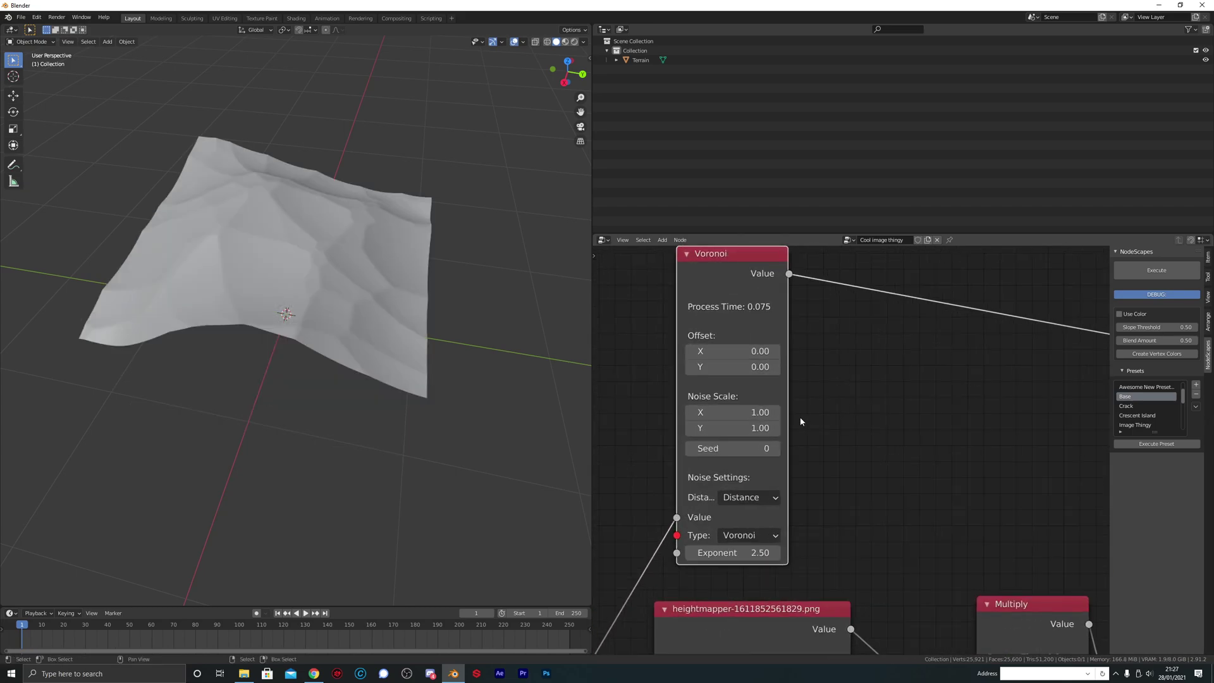
pyautogui.moveTo(788, 392); pyautogui.dragTo(889, 387)
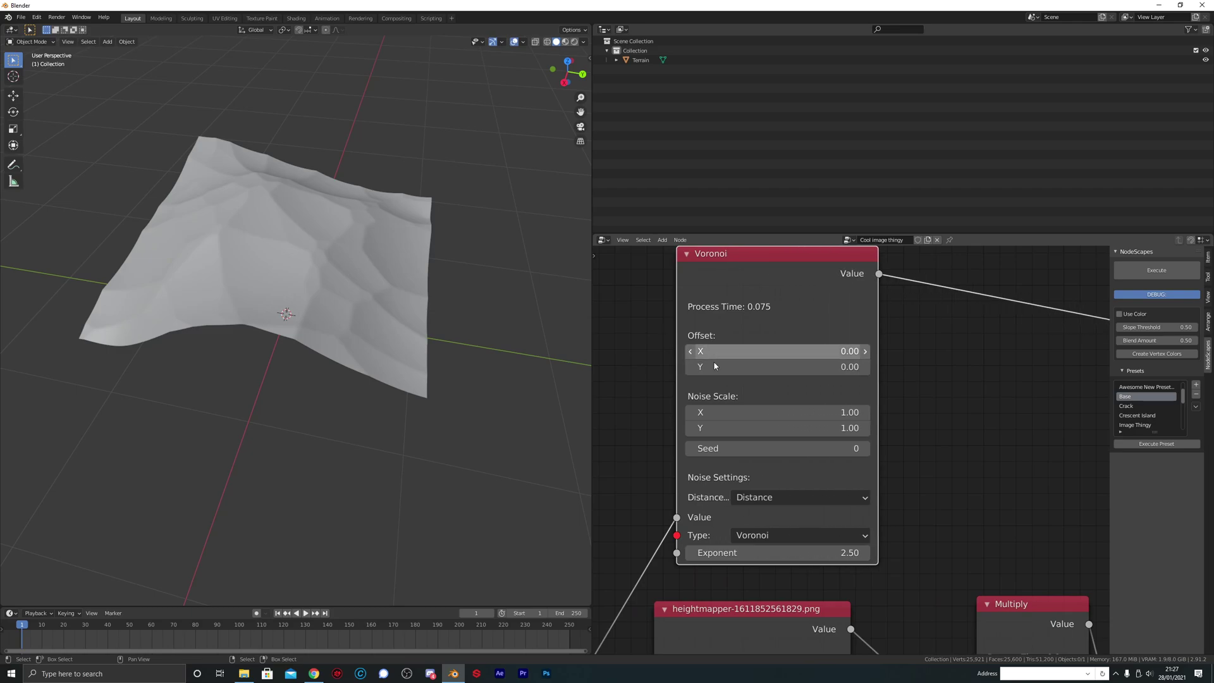
# - Set the Voronoi node's Y offset to about 1.95, noise scale to about 3.07 and 3.34, and seed to about 68
pyautogui.moveTo(745, 350); pyautogui.dragTo(732, 373, button='middle')
pyautogui.moveTo(731, 373); pyautogui.dragTo(886, 373)
pyautogui.rightClick(731, 374)
pyautogui.moveTo(733, 391); pyautogui.dragTo(851, 391)
pyautogui.moveTo(733, 476); pyautogui.dragTo(797, 476)
pyautogui.moveTo(728, 432); pyautogui.dragTo(803, 432)
pyautogui.moveTo(727, 451); pyautogui.dragTo(825, 451)
pyautogui.moveTo(452, 294); pyautogui.dragTo(347, 281, button='middle')
pyautogui.scroll(-3, 1002, 433)
# - Duplicate a Multiply node into the link after the Voronoi node, set its Value 2 to about 0.23, and move it further along
pyautogui.moveTo(1013, 443); pyautogui.dragTo(886, 393, button='middle')
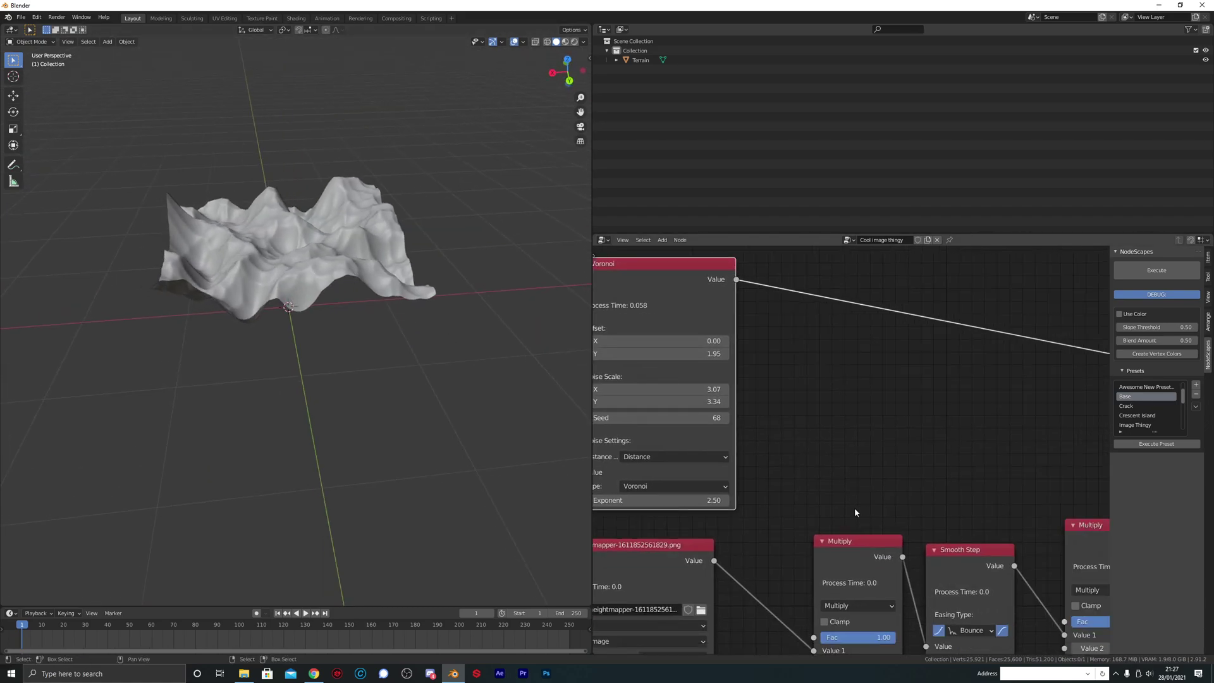
pyautogui.click(859, 545)
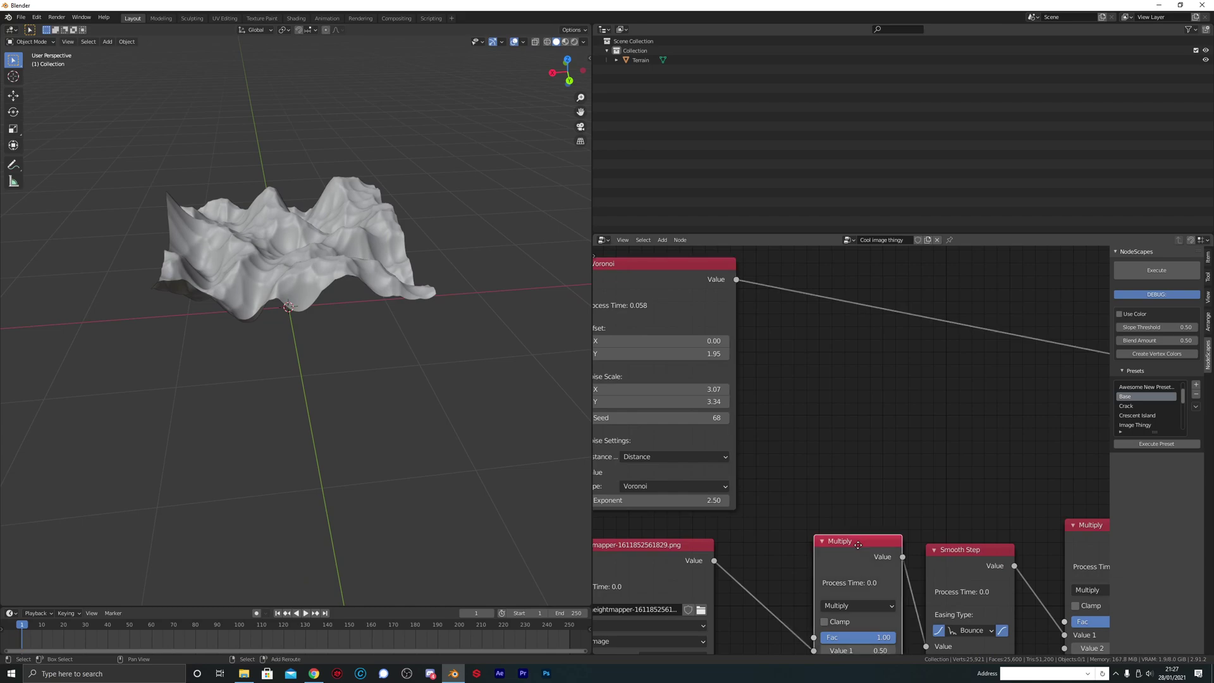
pyautogui.hotkey('shift', 'd')
pyautogui.click(861, 263)
pyautogui.moveTo(807, 300); pyautogui.dragTo(802, 365, button='middle')
pyautogui.moveTo(811, 419); pyautogui.dragTo(881, 446)
pyautogui.scroll(-6, 866, 447)
pyautogui.moveTo(1024, 454); pyautogui.dragTo(764, 467, button='middle')
pyautogui.moveTo(625, 383); pyautogui.dragTo(830, 372)
pyautogui.moveTo(942, 447); pyautogui.dragTo(766, 428, button='middle')
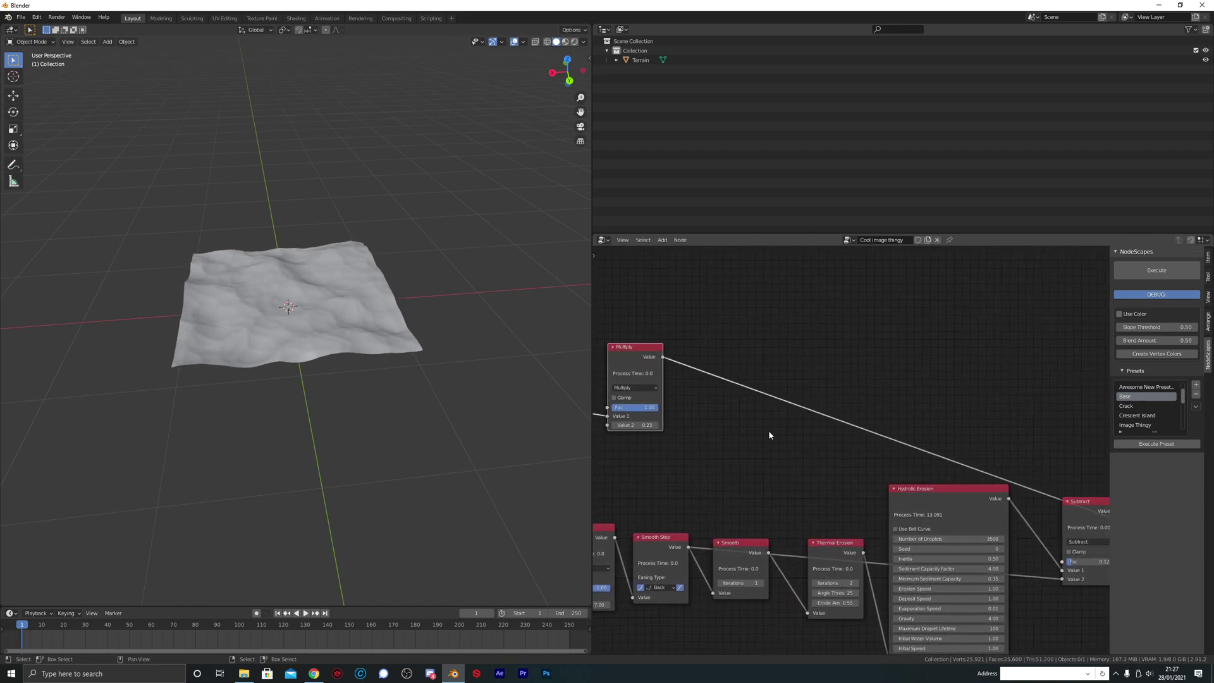
# - Duplicate the Thermal Erosion node into the link after the Voronoi branch's Multiply node and set its iterations to 1
pyautogui.scroll(4, 846, 447)
pyautogui.click(831, 576)
pyautogui.hotkey('shift', 'd')
pyautogui.click(734, 311)
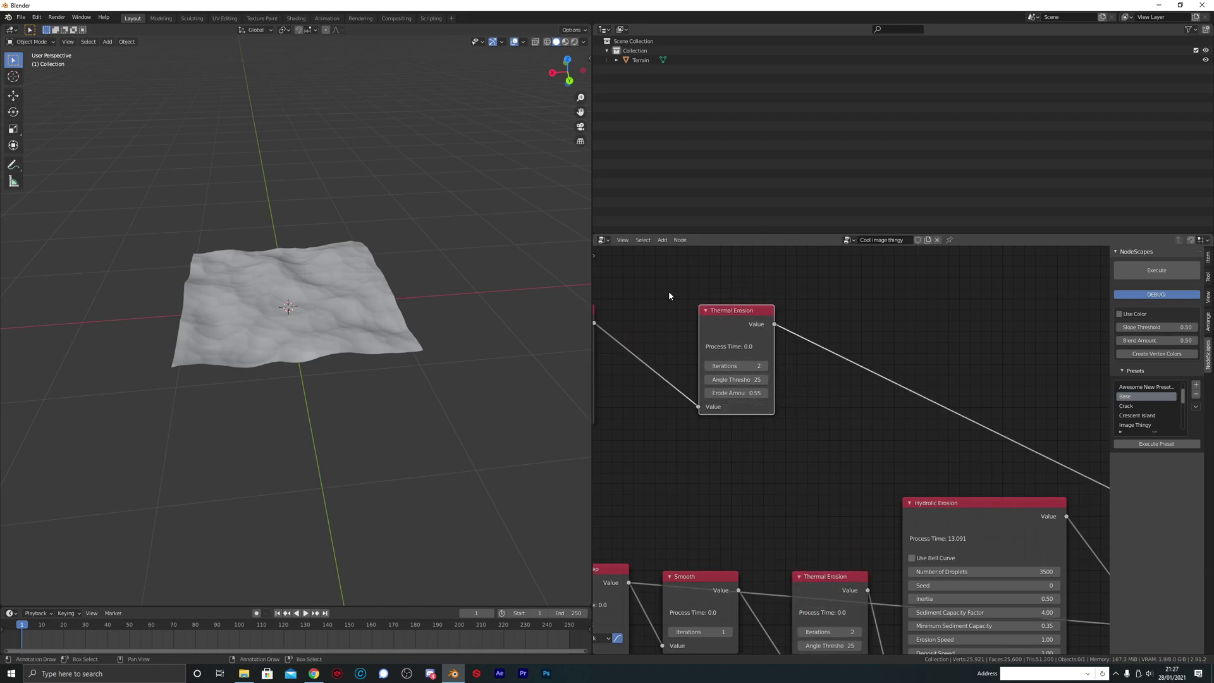
pyautogui.moveTo(676, 342); pyautogui.dragTo(821, 402, button='middle')
pyautogui.scroll(3, 828, 424)
pyautogui.click(855, 425)
pyautogui.moveTo(396, 288); pyautogui.dragTo(320, 316, button='middle')
pyautogui.scroll(5, 315, 333)
pyautogui.scroll(-2, 267, 327)
pyautogui.scroll(-2, 655, 342)
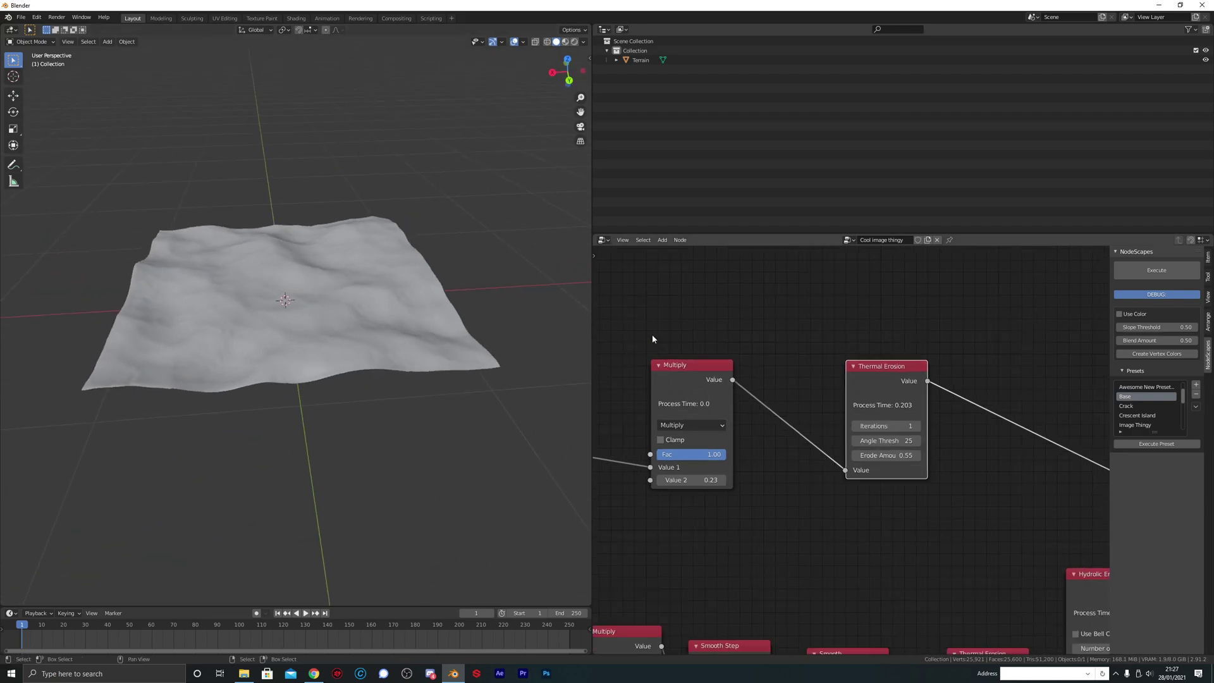
# - Duplicate the Voronoi node above the original and link the Object node's Value output to the copy
pyautogui.moveTo(653, 341); pyautogui.dragTo(885, 348, button='middle')
pyautogui.moveTo(770, 347); pyautogui.dragTo(870, 355, button='middle')
pyautogui.scroll(-6, 767, 380)
pyautogui.moveTo(767, 380); pyautogui.dragTo(894, 372, button='middle')
pyautogui.click(792, 423)
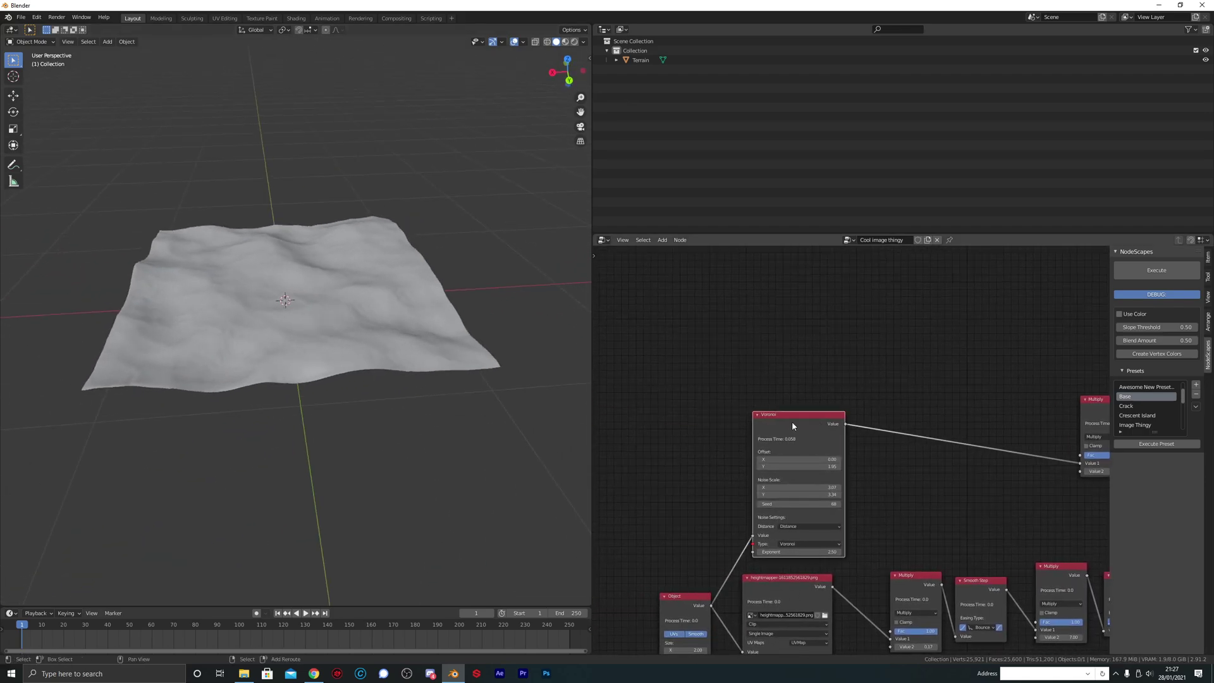
pyautogui.hotkey('shift', 'd')
pyautogui.click(794, 269)
pyautogui.moveTo(713, 607); pyautogui.dragTo(754, 383)
# - Preview the terrain directly from the duplicated Voronoi node and set its distance metric to Minkovsky
pyautogui.scroll(3, 765, 342)
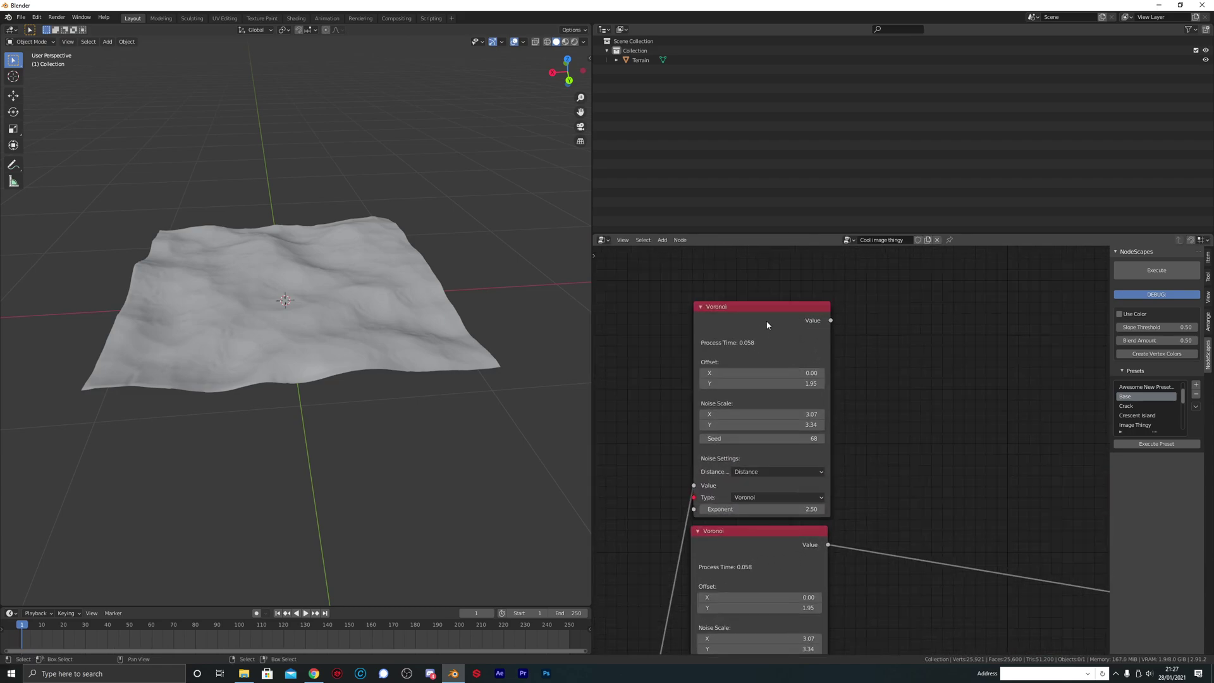
pyautogui.scroll(2, 761, 317)
pyautogui.click(737, 480)
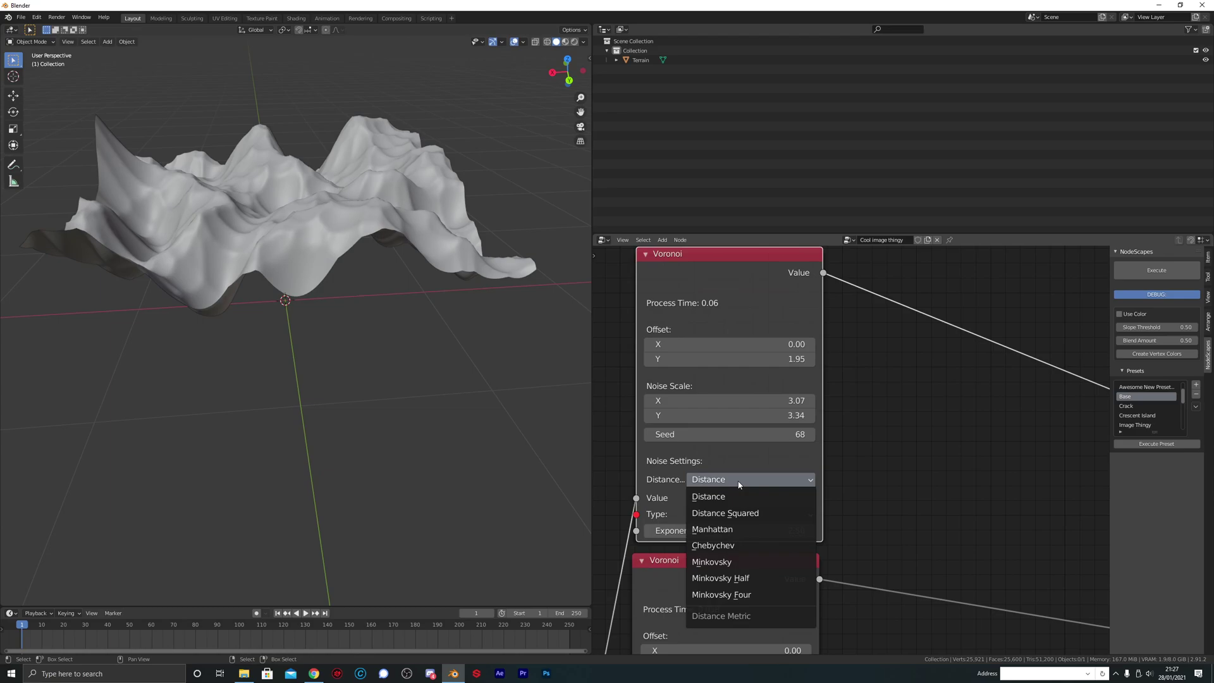
pyautogui.click(744, 560)
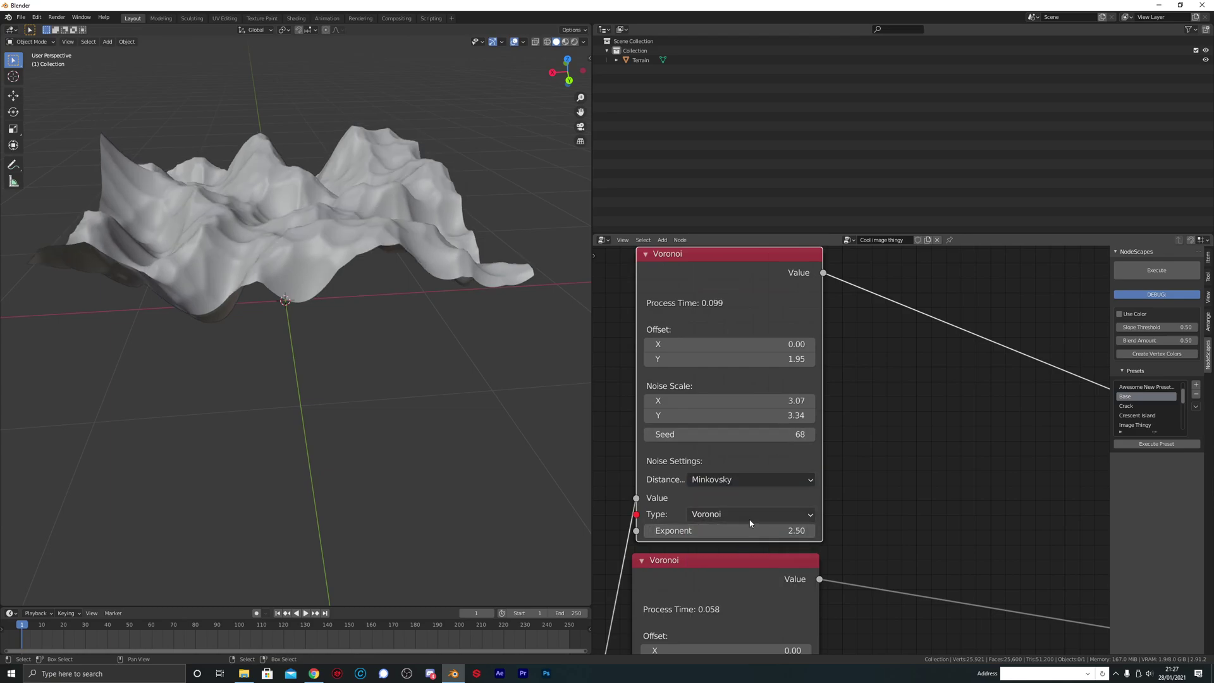
# - Change the duplicated noise node's type to Hetero Terrain with Voronoi F4 as its base
pyautogui.click(753, 513)
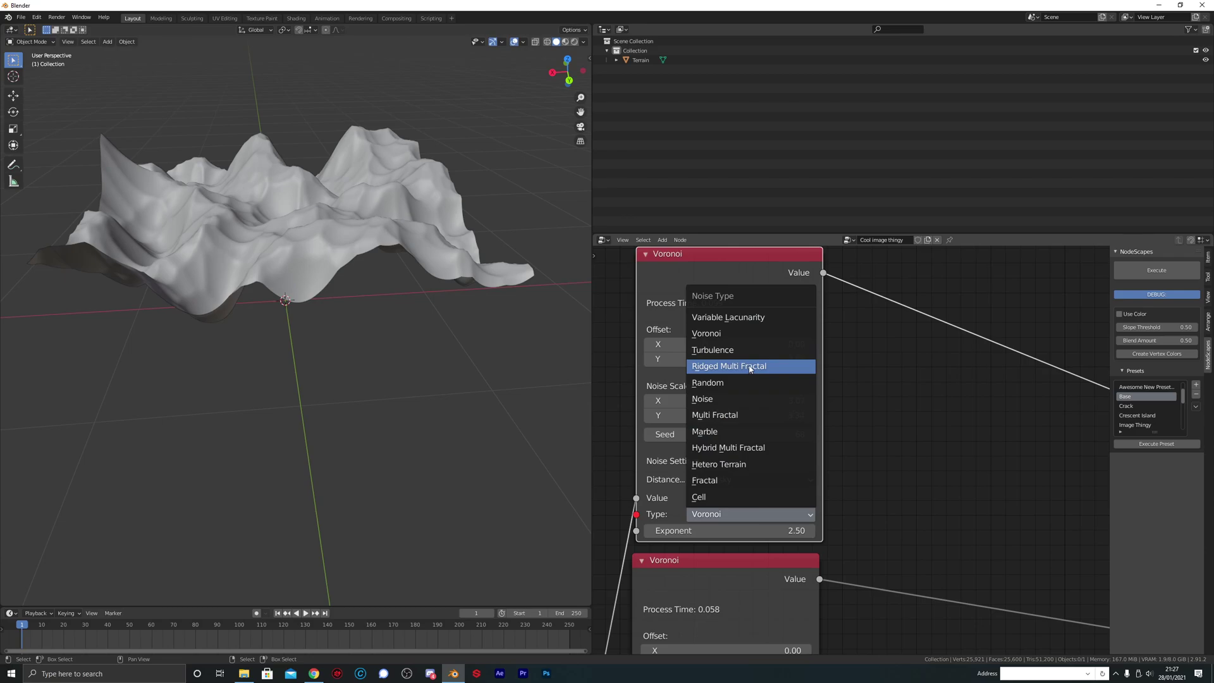
pyautogui.click(748, 462)
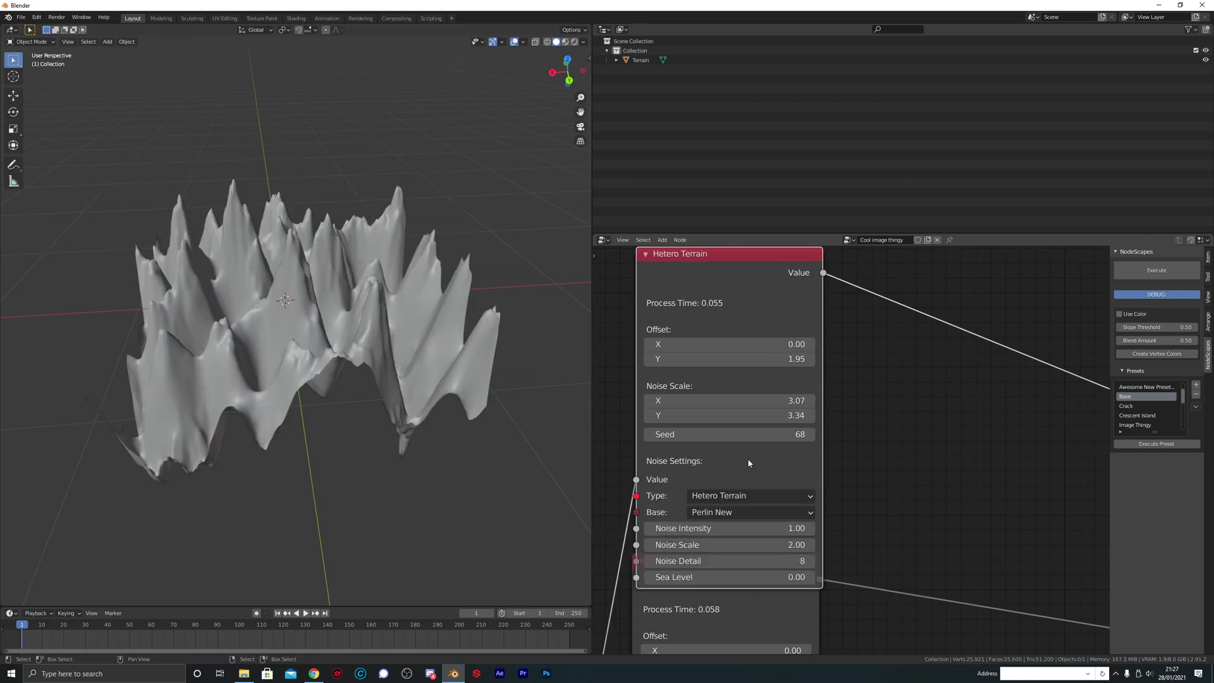
pyautogui.click(760, 513)
pyautogui.click(745, 397)
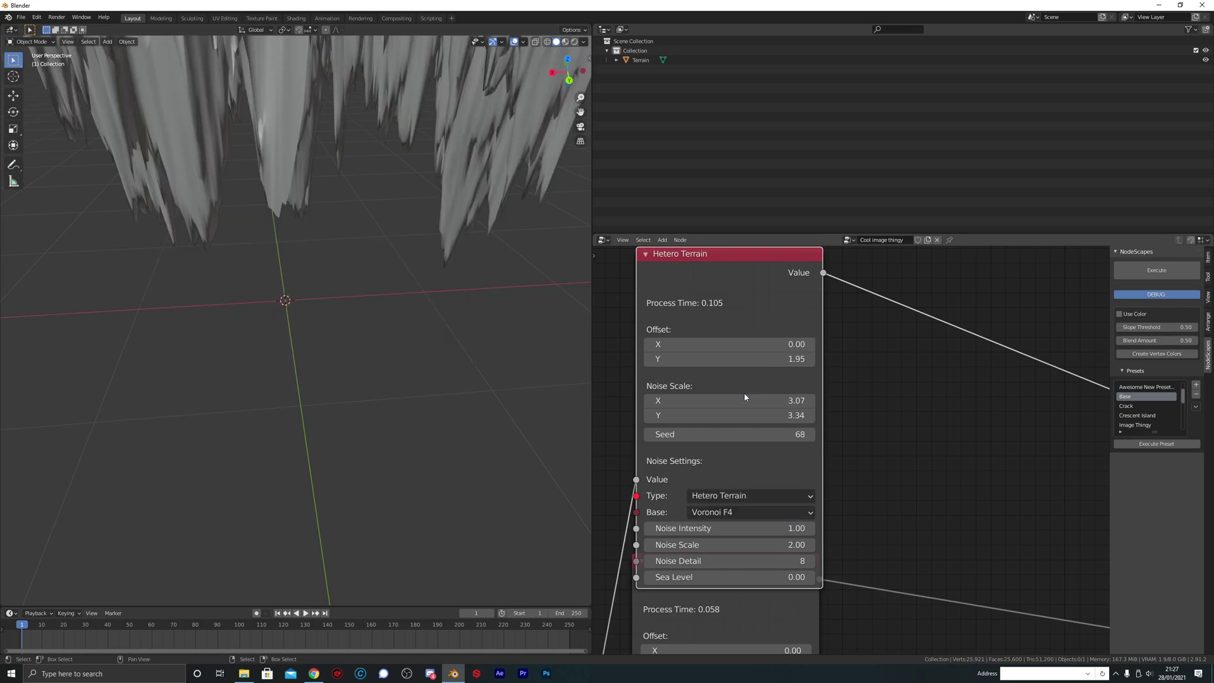
# - Duplicate a Multiply node after the Hetero Terrain node, feed the noise into Value 1, and set Value 2 to about 0.04
pyautogui.scroll(-4, 846, 451)
pyautogui.moveTo(825, 334); pyautogui.dragTo(685, 355, button='middle')
pyautogui.click(1081, 589)
pyautogui.hotkey('shift', 'd')
pyautogui.click(906, 365)
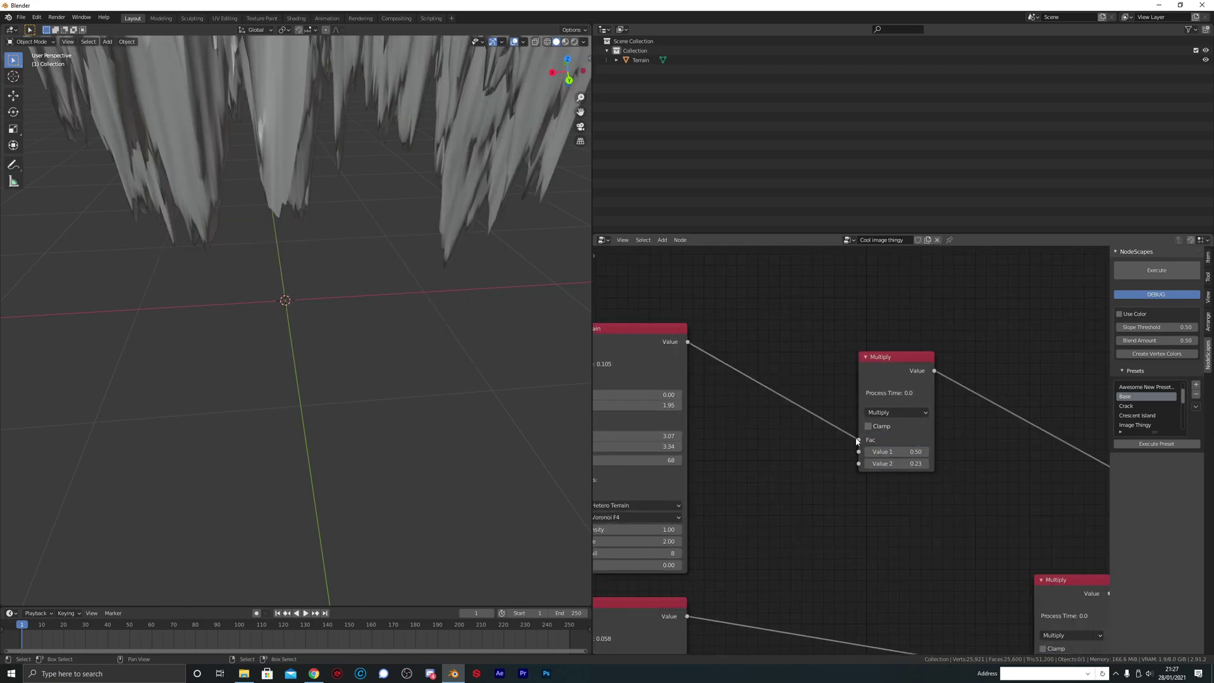
pyautogui.moveTo(897, 463); pyautogui.dragTo(884, 463)
# - Set the Hetero Terrain node's Noise Intensity to 0.85 and increase its Noise Scale
pyautogui.moveTo(813, 430); pyautogui.dragTo(874, 399, button='middle')
pyautogui.scroll(2, 843, 503)
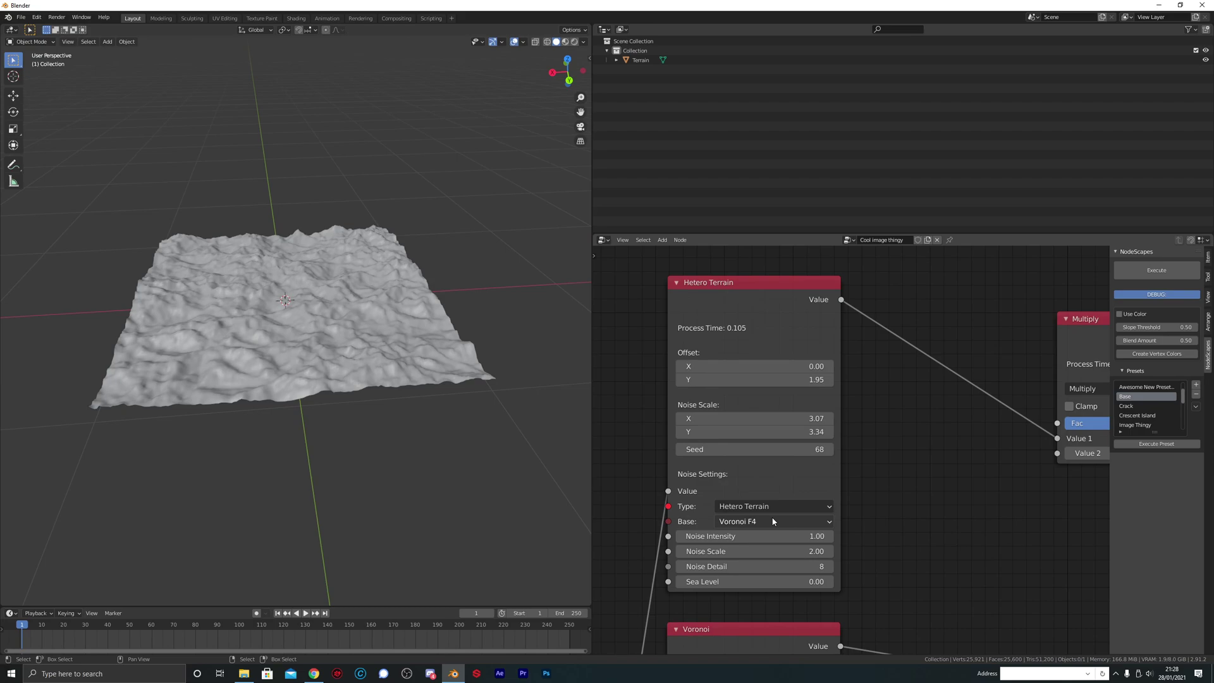
pyautogui.doubleClick(759, 538)
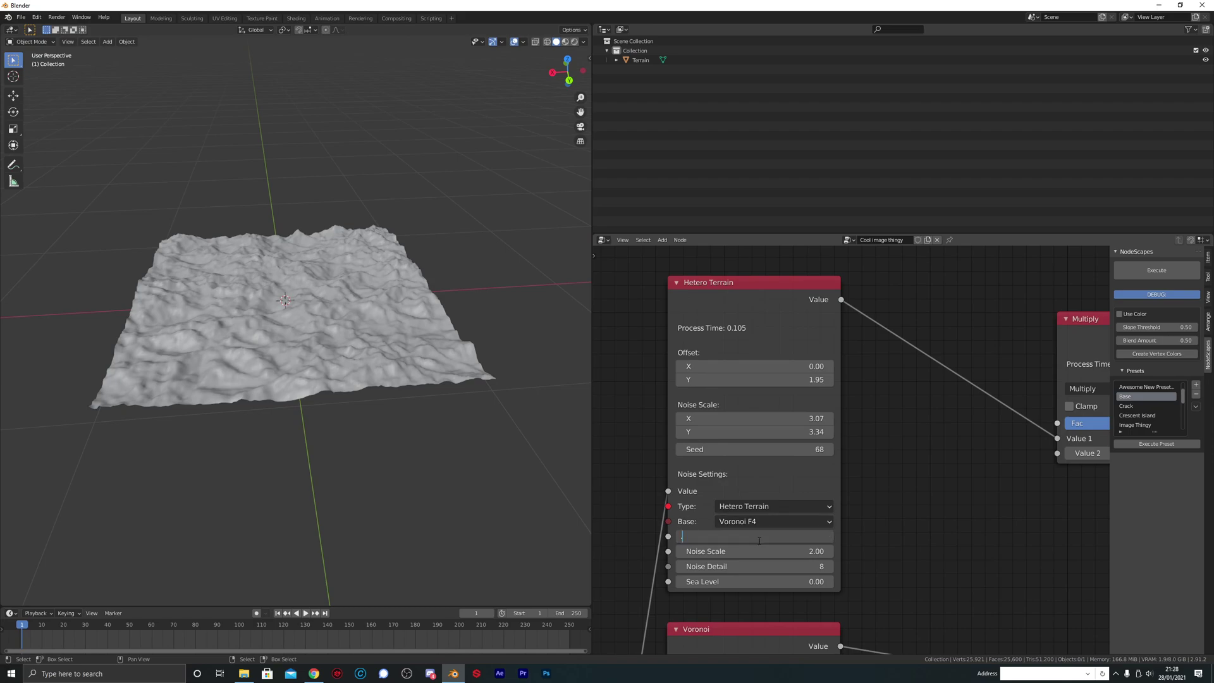
pyautogui.write('.85')
pyautogui.press('Return')
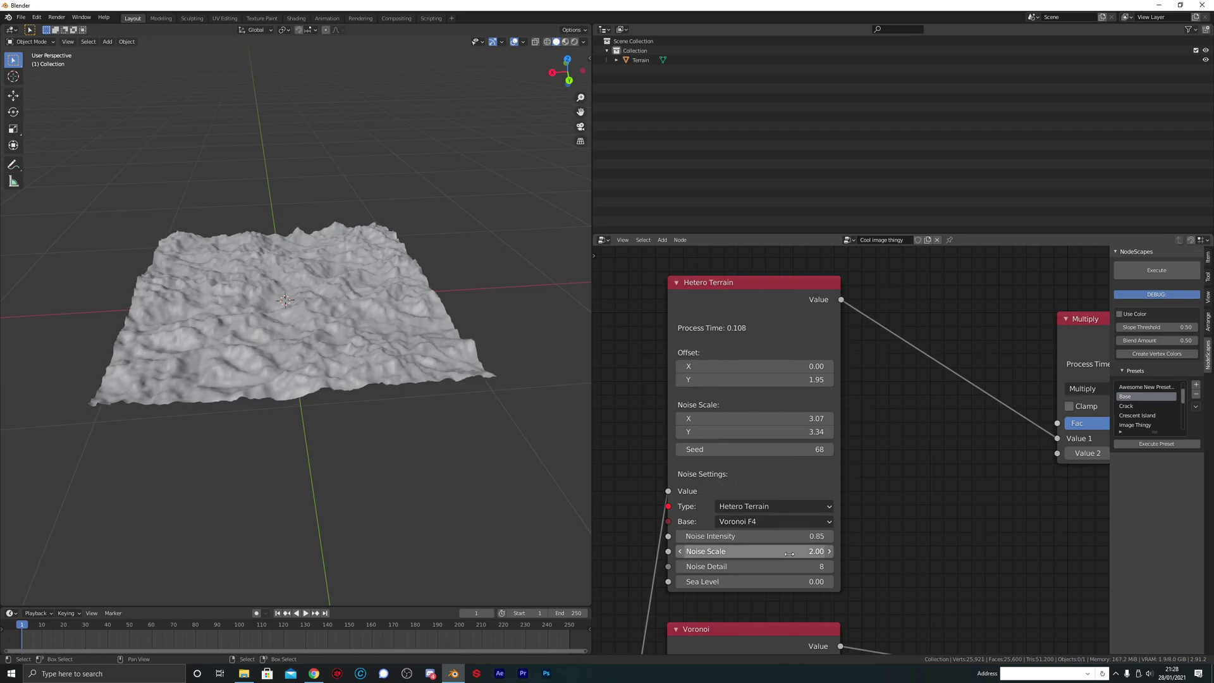
pyautogui.moveTo(780, 556); pyautogui.dragTo(834, 556)
pyautogui.moveTo(366, 328); pyautogui.dragTo(311, 312, button='middle')
# - Reposition the Voronoi branch's Thermal Erosion and Multiply nodes slightly closer to the Voronoi node
pyautogui.scroll(-2, 850, 499)
pyautogui.moveTo(943, 502); pyautogui.dragTo(593, 524, button='middle')
pyautogui.scroll(-2, 844, 513)
pyautogui.moveTo(964, 574); pyautogui.dragTo(842, 484, button='middle')
pyautogui.moveTo(893, 498); pyautogui.dragTo(869, 507)
pyautogui.moveTo(729, 499); pyautogui.dragTo(692, 511)
pyautogui.moveTo(776, 354); pyautogui.dragTo(846, 390, button='middle')
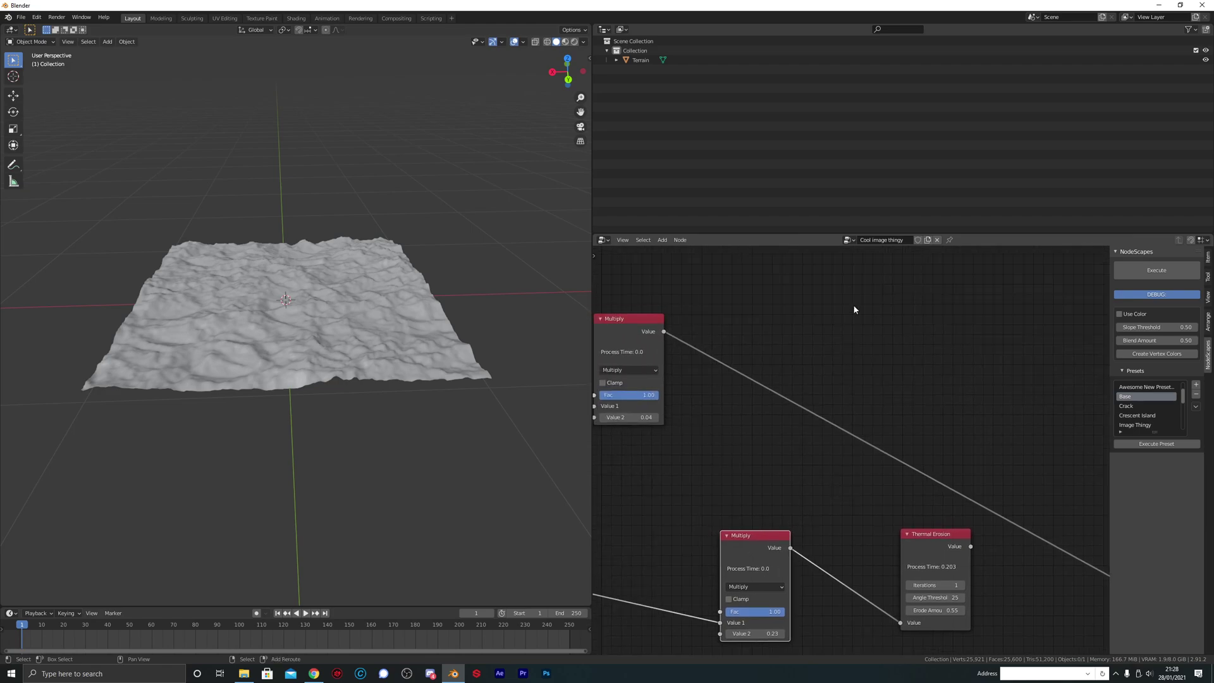
# - Insert an Edge Fade node after the Hetero Terrain branch's Multiply node
pyautogui.hotkey('shift', 'a')
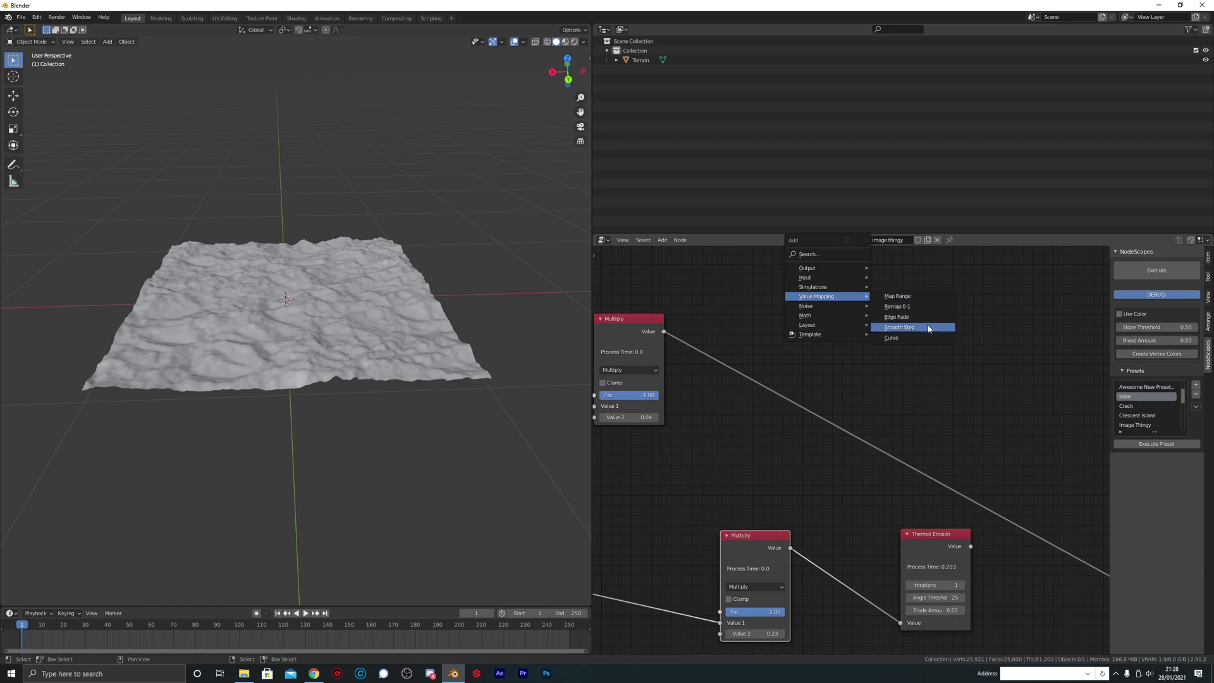
pyautogui.click(920, 318)
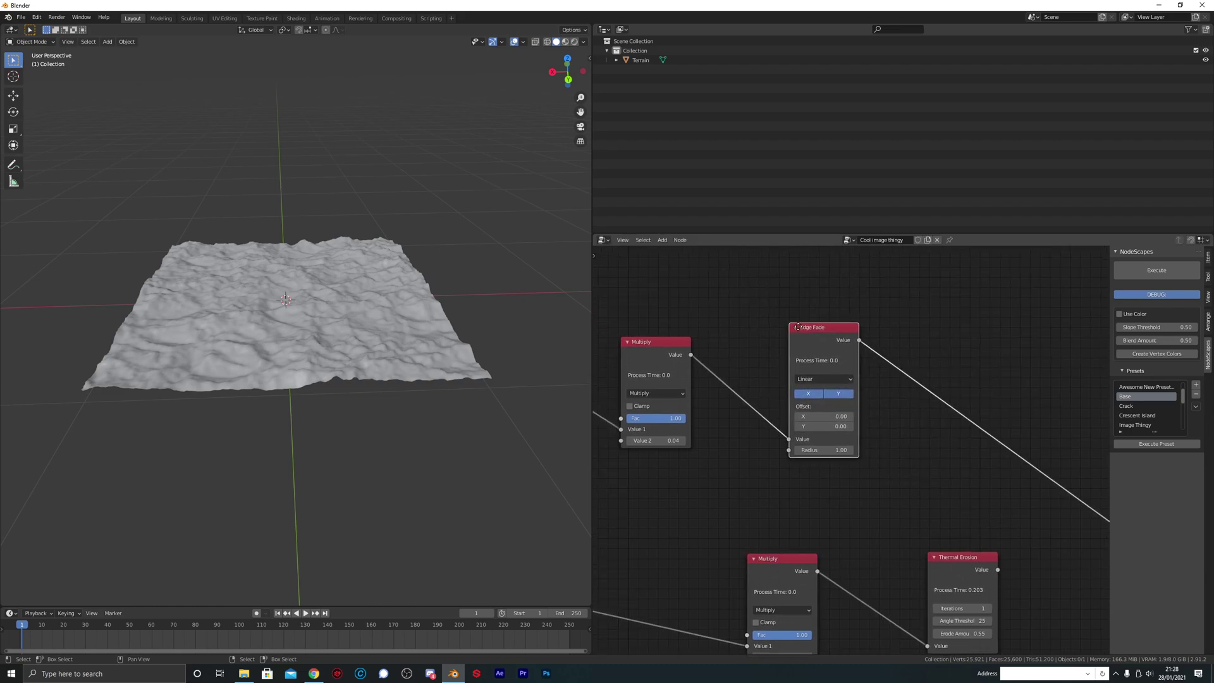
pyautogui.moveTo(776, 327); pyautogui.dragTo(842, 349, button='middle')
pyautogui.moveTo(301, 318); pyautogui.dragTo(354, 291, button='middle')
# - Duplicate the Multiply node into the link after the Edge Fade node and set its Value 2 to about 3.03
pyautogui.click(701, 374)
pyautogui.hotkey('shift', 'd')
pyautogui.click(1037, 373)
pyautogui.moveTo(1037, 373); pyautogui.dragTo(882, 355, button='middle')
pyautogui.moveTo(883, 357); pyautogui.dragTo(880, 323)
pyautogui.moveTo(854, 394); pyautogui.dragTo(854, 405)
pyautogui.moveTo(878, 323); pyautogui.dragTo(880, 338)
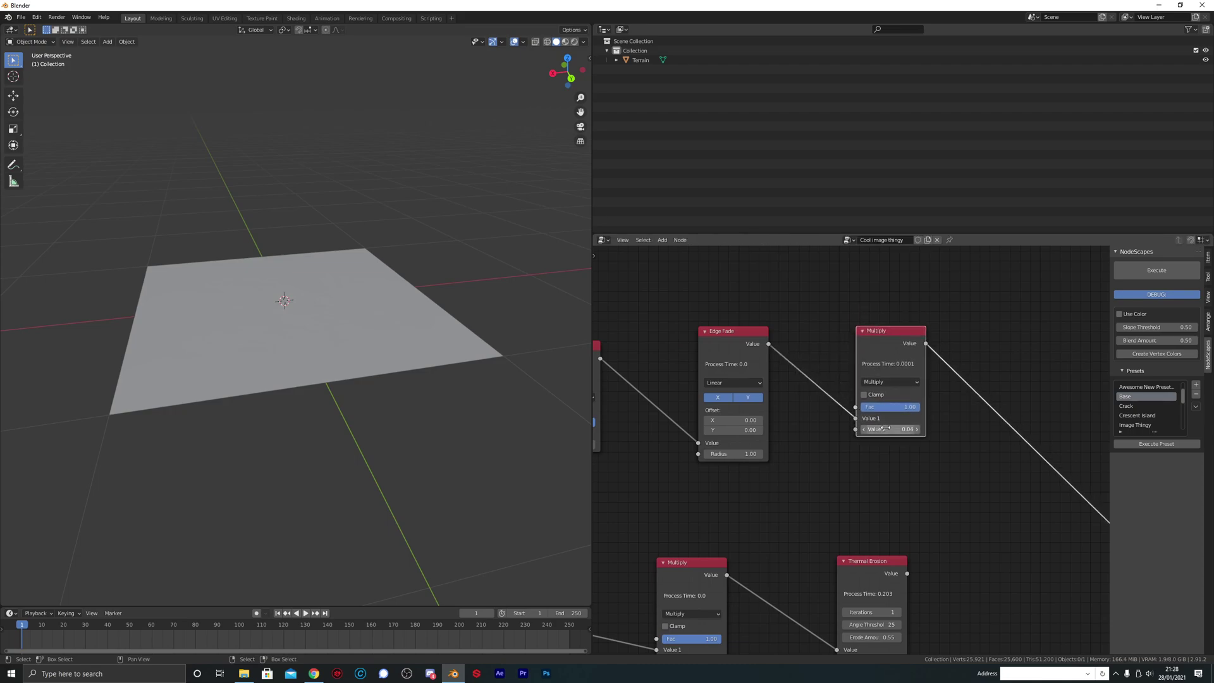
pyautogui.moveTo(890, 428); pyautogui.dragTo(942, 429)
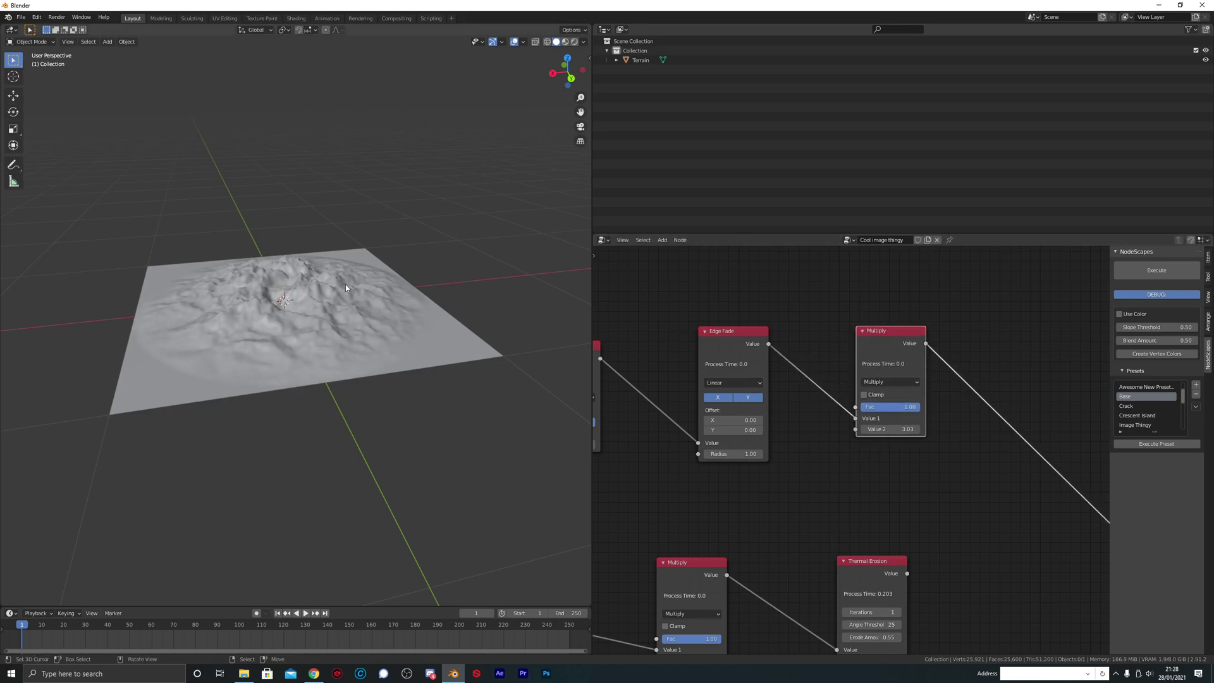
# - Set the Edge Fade node to Ease, with offset about 0.96 in X and -0.18 in Y and radius about 1.10
pyautogui.moveTo(746, 352); pyautogui.dragTo(848, 381, button='middle')
pyautogui.scroll(1, 848, 381)
pyautogui.moveTo(848, 380); pyautogui.dragTo(770, 376)
pyautogui.moveTo(636, 488)
pyautogui.mouseDown()
pyautogui.moveTo(652, 488)
pyautogui.moveTo(620, 488)
pyautogui.mouseUp()
pyautogui.click(769, 413)
pyautogui.click(762, 442)
pyautogui.moveTo(753, 455); pyautogui.dragTo(790, 455)
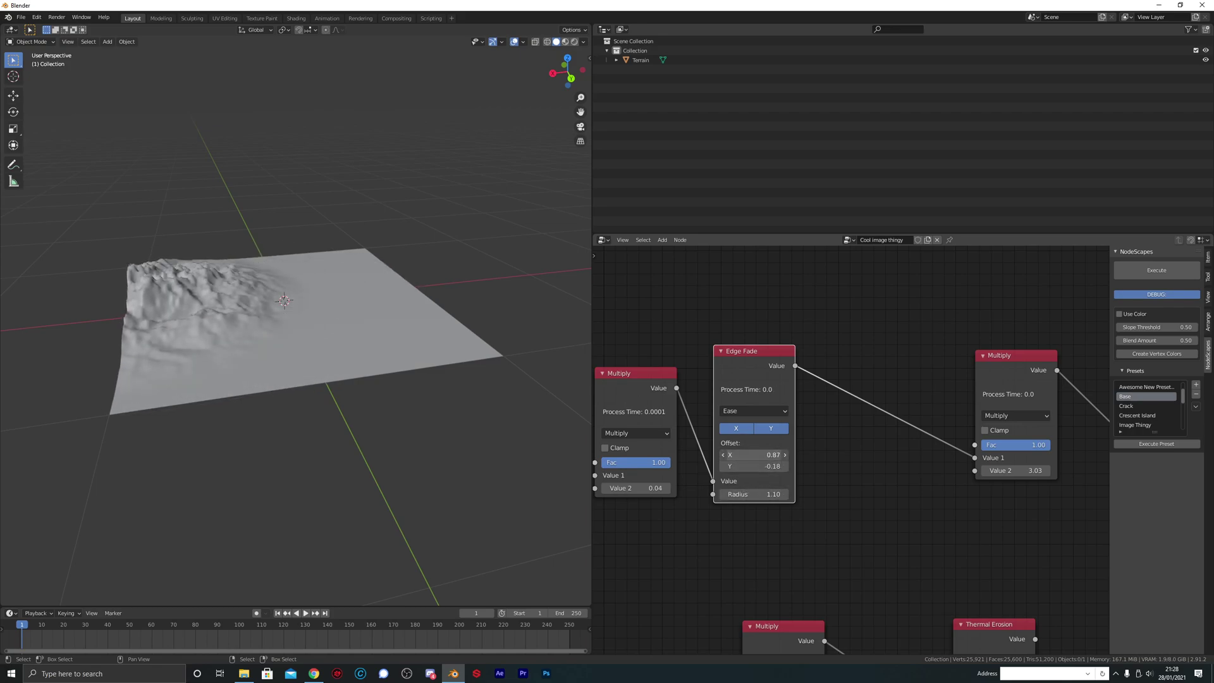
pyautogui.moveTo(379, 249); pyautogui.dragTo(334, 281, button='middle')
pyautogui.scroll(-1, 292, 268)
pyautogui.scroll(3, 321, 275)
pyautogui.scroll(-1, 334, 281)
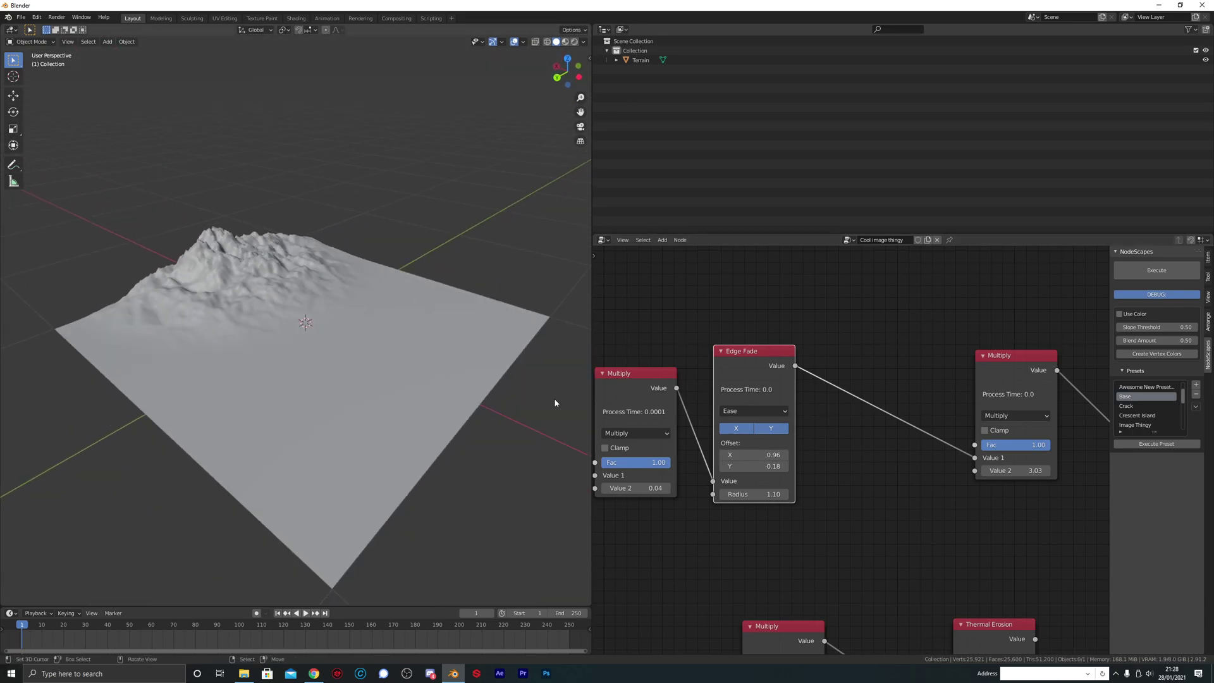
# - Turn off the Edge Fade's X axis, set Y offset about 0.24 and radius about 0.63, and the following Multiply's Value 2 about 7.04
pyautogui.click(744, 430)
pyautogui.moveTo(762, 484); pyautogui.dragTo(782, 464)
pyautogui.moveTo(1007, 471); pyautogui.dragTo(1090, 471)
pyautogui.moveTo(424, 363); pyautogui.dragTo(335, 348, button='middle')
pyautogui.scroll(-3, 753, 393)
pyautogui.moveTo(756, 393); pyautogui.dragTo(835, 396, button='middle')
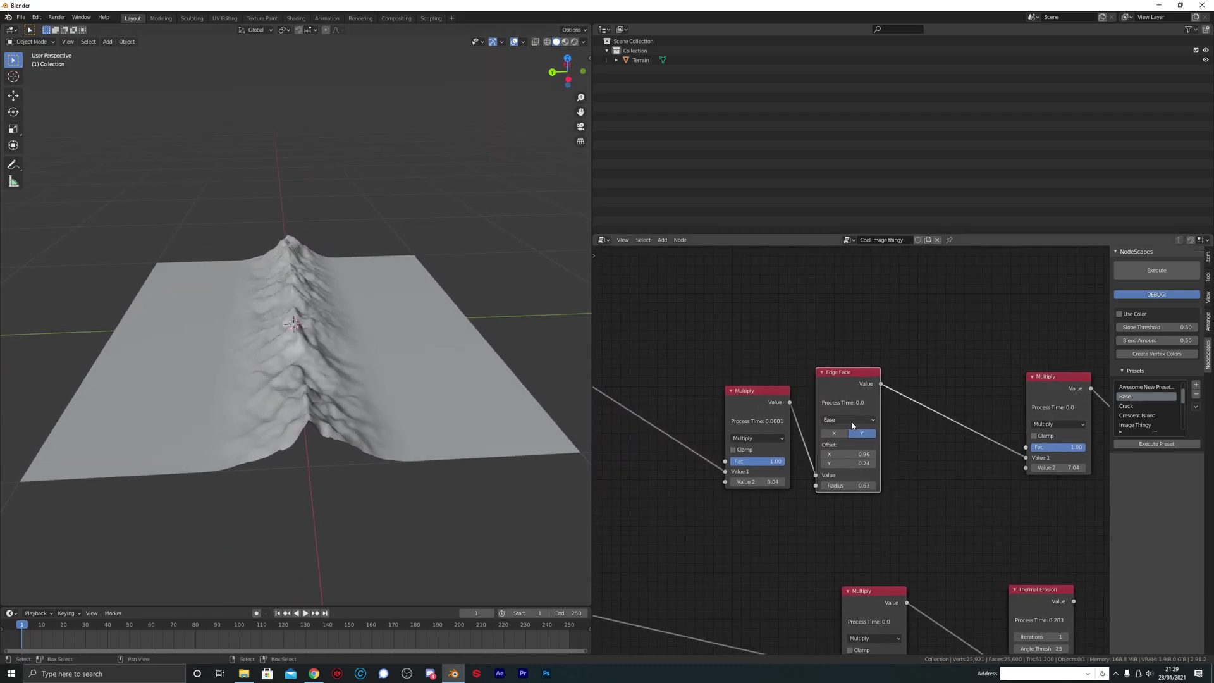
# - Re-enable the Edge Fade's X axis, set offsets about 0.90 and 0.39 and radius about 0.95, and move the following Multiply node closer
pyautogui.click(839, 431)
pyautogui.moveTo(847, 454); pyautogui.dragTo(881, 485)
pyautogui.scroll(-1, 910, 444)
pyautogui.moveTo(1021, 412); pyautogui.dragTo(913, 420, button='middle')
pyautogui.moveTo(913, 420); pyautogui.dragTo(793, 421)
# - Duplicate the Thermal Erosion node into the link after the Edge Fade branch's last Multiply node and set its iterations to 2
pyautogui.scroll(-4, 909, 449)
pyautogui.scroll(-2, 910, 449)
pyautogui.moveTo(920, 514); pyautogui.dragTo(816, 472, button='middle')
pyautogui.scroll(4, 712, 411)
pyautogui.click(811, 491)
pyautogui.hotkey('shift', 'd')
pyautogui.hotkey('shift', 'd')
pyautogui.click(837, 354)
pyautogui.scroll(2, 837, 354)
pyautogui.moveTo(827, 320); pyautogui.dragTo(843, 380, button='middle')
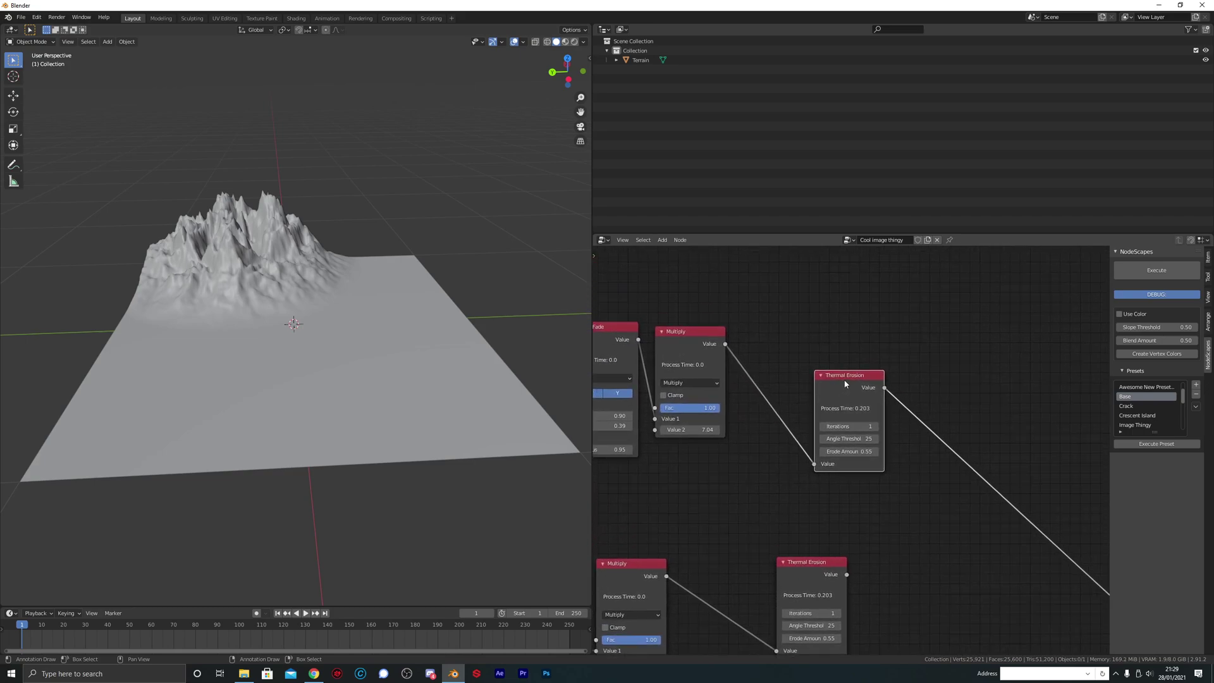
pyautogui.click(876, 426)
pyautogui.moveTo(392, 272); pyautogui.dragTo(283, 299, button='middle')
# - Move the Voronoi branch's Thermal Erosion node just below the Hetero Terrain branch's Thermal Erosion node
pyautogui.scroll(-2, 865, 435)
pyautogui.moveTo(890, 442); pyautogui.dragTo(696, 352, button='middle')
pyautogui.moveTo(713, 425); pyautogui.dragTo(737, 432, button='middle')
pyautogui.moveTo(650, 461); pyautogui.dragTo(687, 439)
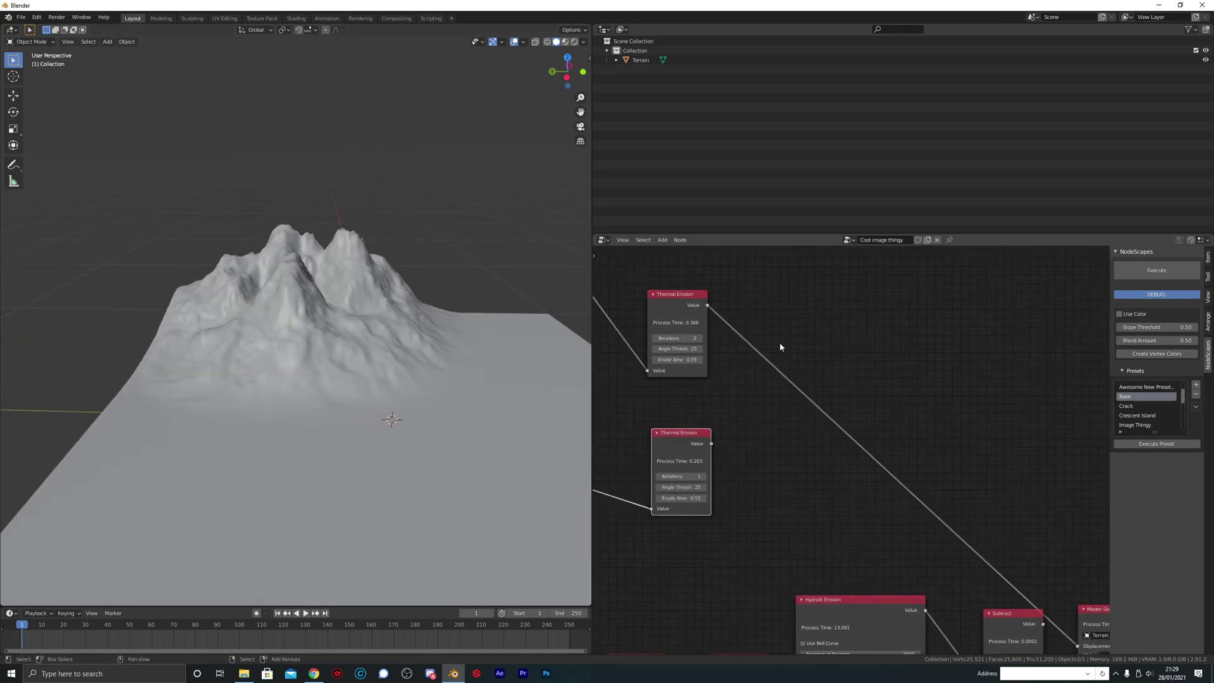
# - Insert an Add math node combining the Hetero Terrain branch's Thermal Erosion as Value 1 and the Voronoi branch's as Value 2
pyautogui.hotkey('shift', 'a')
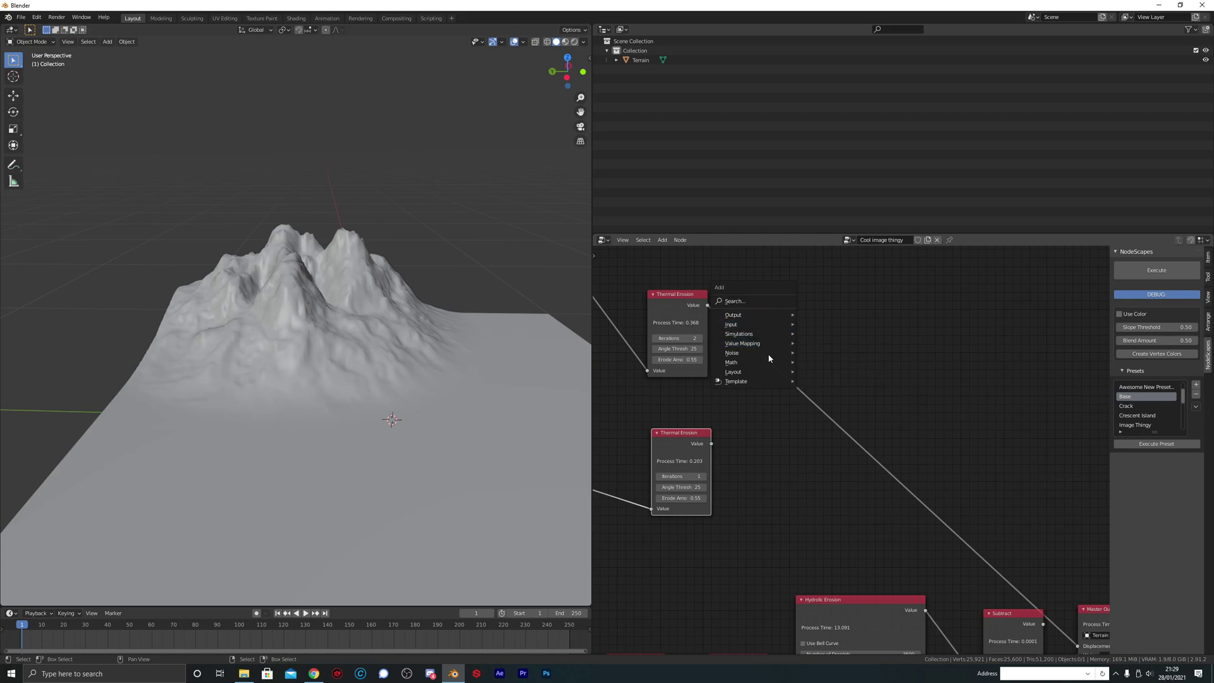
pyautogui.moveTo(758, 362)
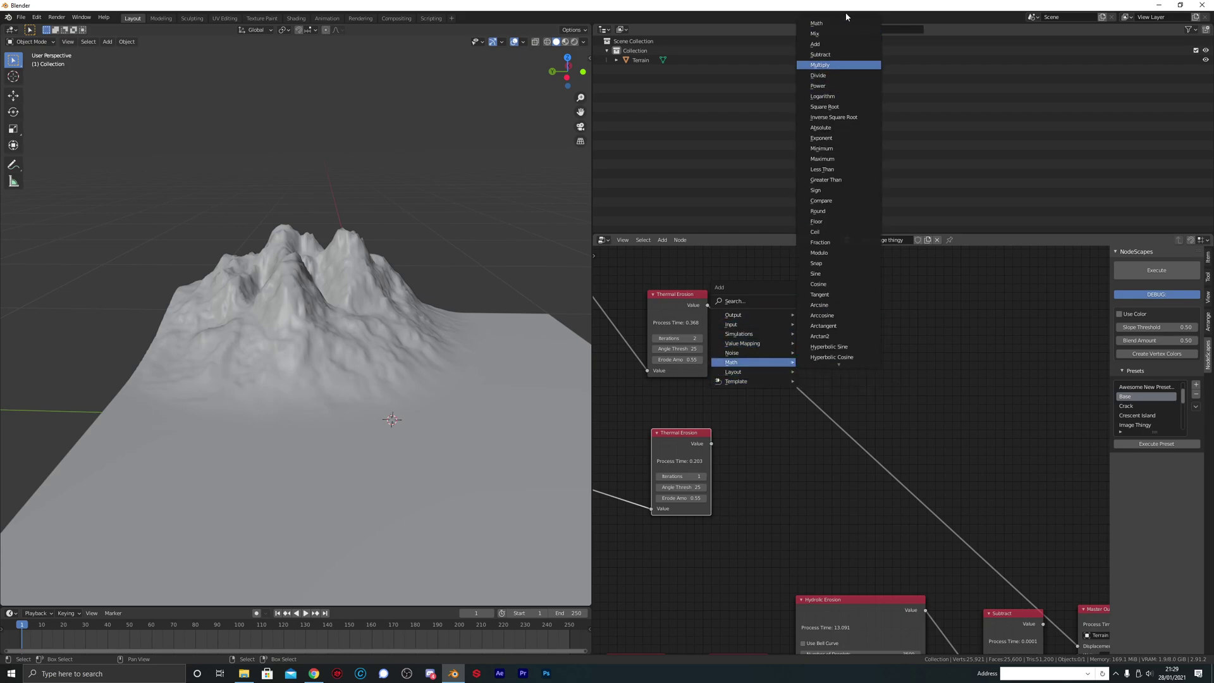
pyautogui.click(824, 27)
pyautogui.click(801, 353)
pyautogui.moveTo(711, 443); pyautogui.dragTo(801, 439)
pyautogui.scroll(1, 836, 432)
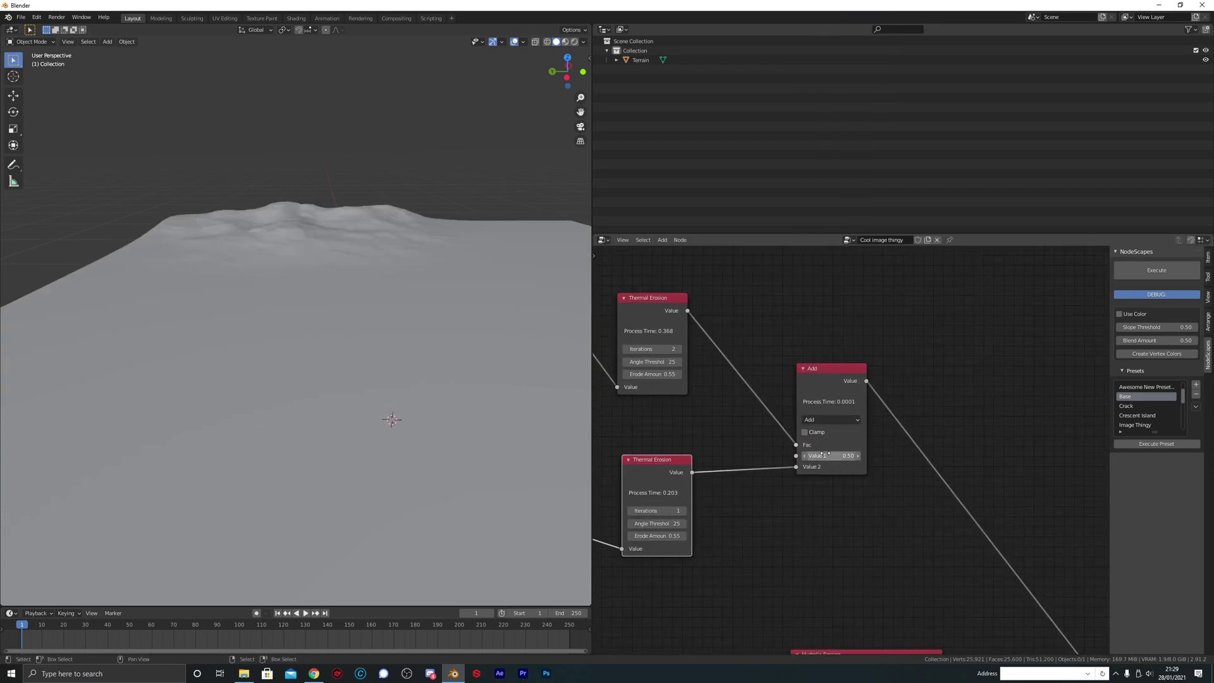
pyautogui.moveTo(796, 448); pyautogui.dragTo(879, 444)
pyautogui.scroll(-3, 410, 341)
pyautogui.keyDown('shift'); pyautogui.moveTo(410, 342); pyautogui.dragTo(359, 320, button='middle'); pyautogui.keyUp('shift')
pyautogui.scroll(-2, 805, 490)
# - Duplicate the heightmap branch's Subtract node near the Master Output, change the copy to Add, and set its Fac to 1
pyautogui.moveTo(805, 490); pyautogui.dragTo(700, 408, button='middle')
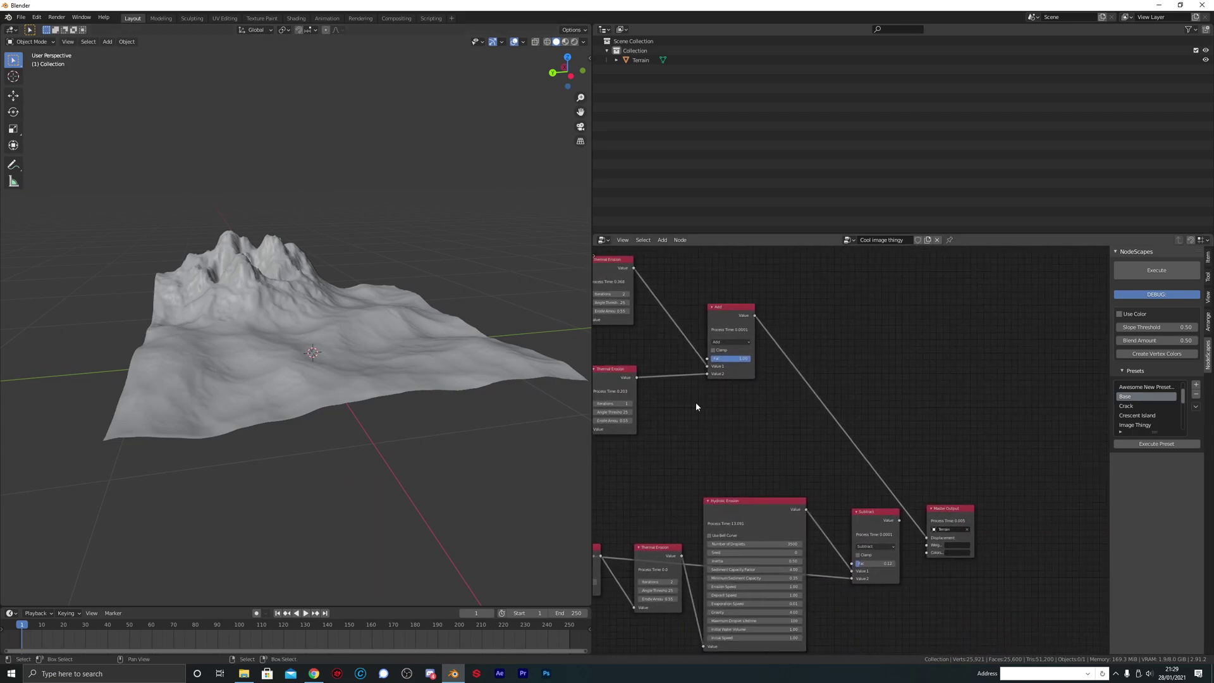
pyautogui.moveTo(889, 516); pyautogui.dragTo(885, 469)
pyautogui.hotkey('shift', 'd')
pyautogui.click(954, 347)
pyautogui.scroll(2, 936, 379)
pyautogui.click(841, 410)
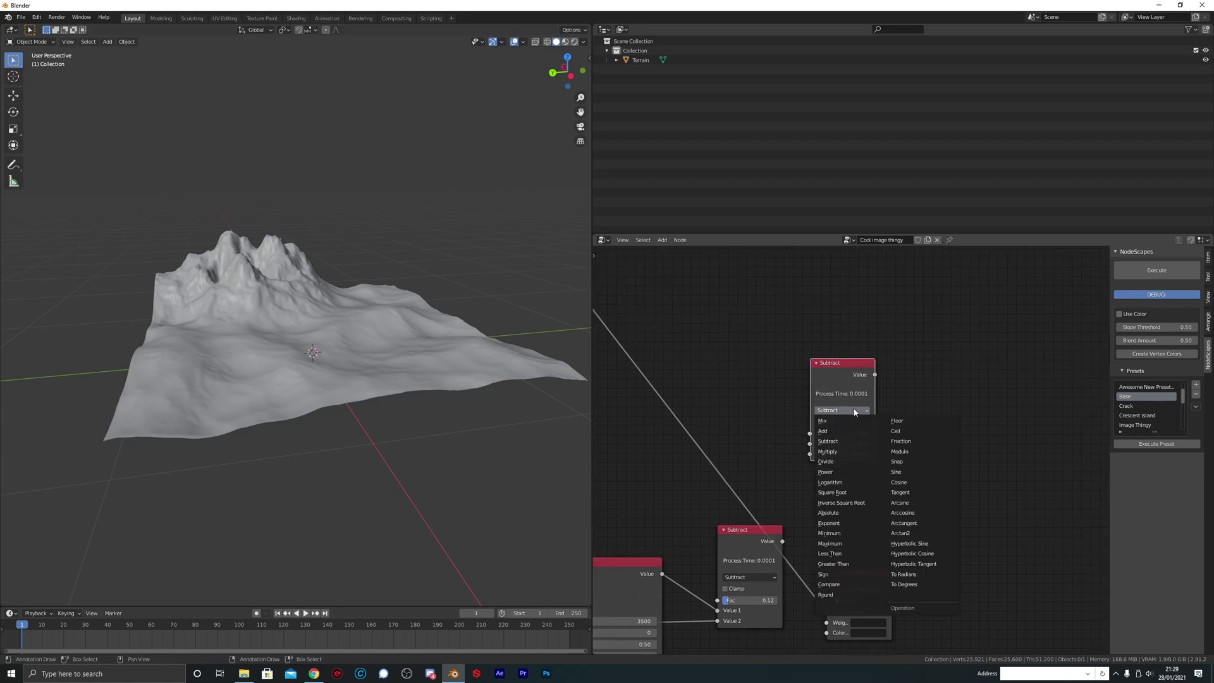
pyautogui.click(848, 435)
pyautogui.moveTo(848, 436); pyautogui.dragTo(1043, 456, button='middle')
# - Link the first Add and the Subtract node into the new Add node, and connect it to the Master Output's Displacement
pyautogui.moveTo(787, 328); pyautogui.dragTo(1006, 464)
pyautogui.moveTo(957, 471); pyautogui.dragTo(818, 429, button='middle')
pyautogui.moveTo(839, 520); pyautogui.dragTo(866, 432)
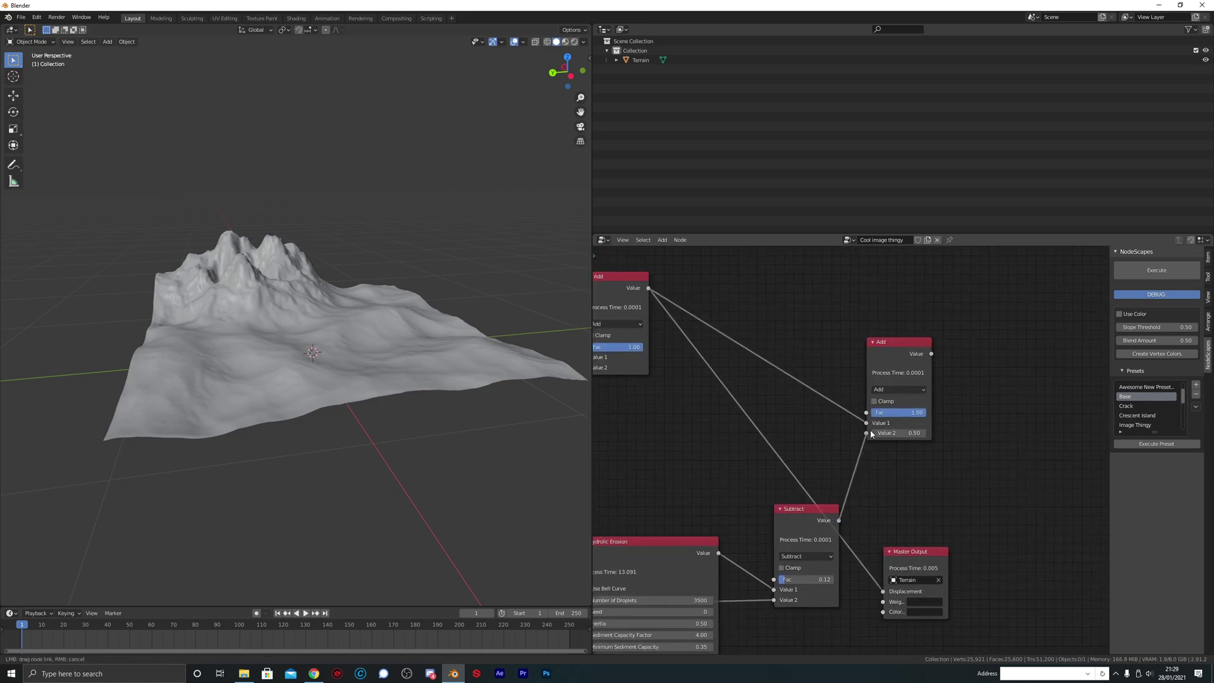
pyautogui.moveTo(931, 353); pyautogui.dragTo(882, 591)
# - Move the Master Output node beyond the final Add node at the end of the chain
pyautogui.moveTo(929, 563); pyautogui.dragTo(885, 538, button='middle')
pyautogui.moveTo(874, 530); pyautogui.dragTo(1060, 392)
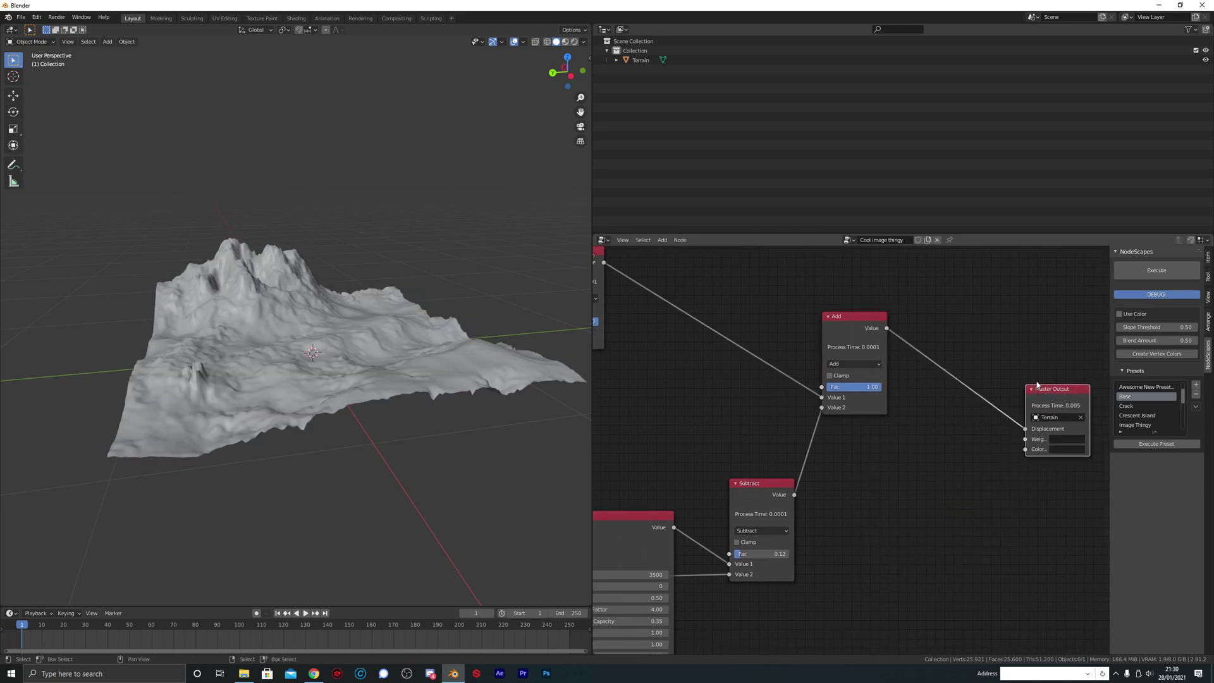
pyautogui.moveTo(1037, 404); pyautogui.dragTo(1065, 448, button='middle')
pyautogui.moveTo(396, 336)
pyautogui.mouseDown(button='middle')
pyautogui.moveTo(401, 381)
pyautogui.moveTo(358, 353)
pyautogui.moveTo(379, 349)
pyautogui.mouseUp(button='middle')
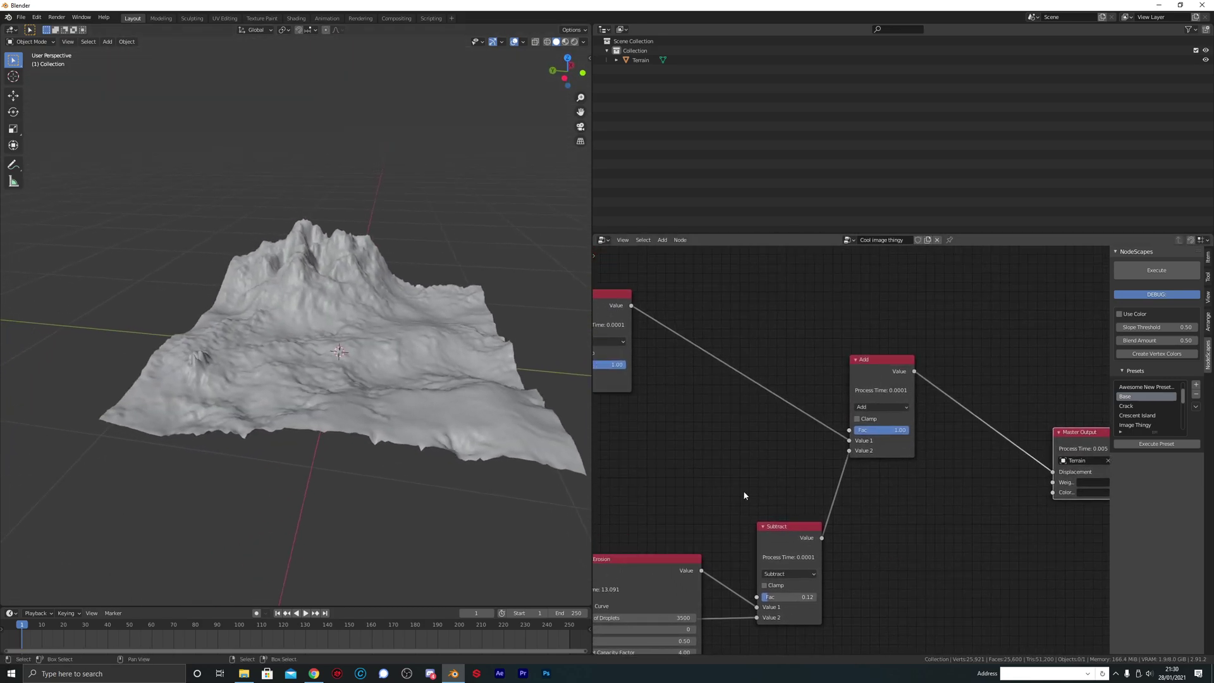
# - Swap the two value inputs of the final Add node and set its Fac to about 0.55
pyautogui.moveTo(849, 441); pyautogui.dragTo(849, 451)
pyautogui.moveTo(823, 539); pyautogui.dragTo(885, 430)
pyautogui.moveTo(572, 393); pyautogui.dragTo(361, 354, button='middle')
pyautogui.scroll(-3, 427, 369)
pyautogui.moveTo(769, 466); pyautogui.dragTo(901, 478, button='middle')
pyautogui.moveTo(405, 373); pyautogui.dragTo(352, 359, button='middle')
pyautogui.scroll(-1, 765, 492)
# - Duplicate the Hydrolic Erosion node into the link between the first Add node and the final Add node
pyautogui.moveTo(833, 492); pyautogui.dragTo(774, 510, button='middle')
pyautogui.scroll(-2, 773, 510)
pyautogui.click(737, 532)
pyautogui.hotkey('shift', 'd')
pyautogui.click(829, 290)
pyautogui.scroll(3, 860, 288)
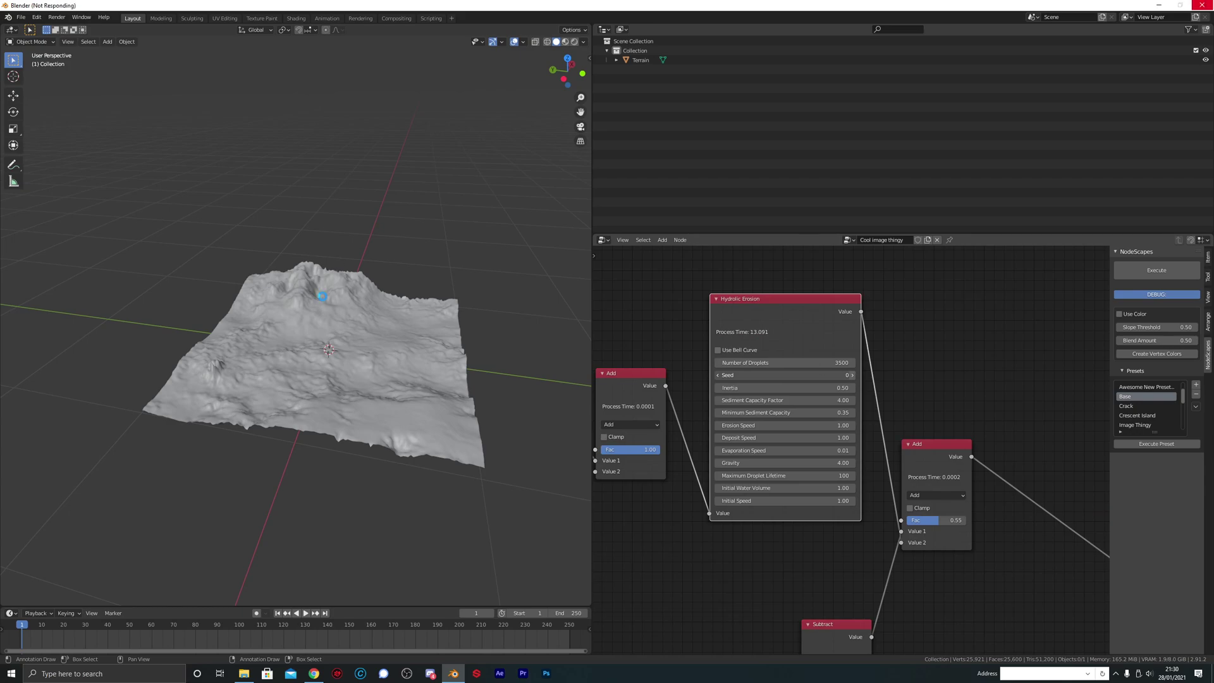
# - Set the Object node's SubD Level to 150 to raise the terrain's resolution
pyautogui.scroll(5, 323, 298)
pyautogui.moveTo(322, 297); pyautogui.dragTo(380, 275, button='middle')
pyautogui.scroll(-7, 758, 401)
pyautogui.moveTo(674, 362); pyautogui.dragTo(1073, 341, button='middle')
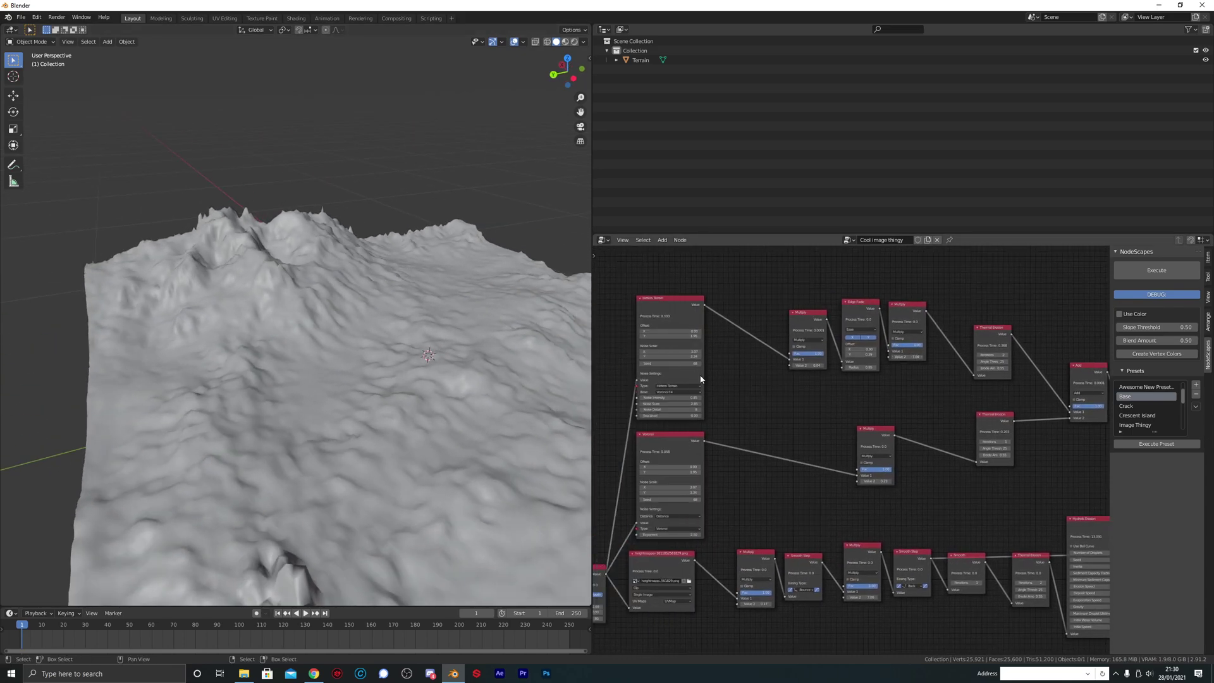
pyautogui.moveTo(708, 372); pyautogui.dragTo(851, 363, button='middle')
pyautogui.moveTo(715, 506); pyautogui.dragTo(715, 360, button='middle')
pyautogui.scroll(7, 715, 362)
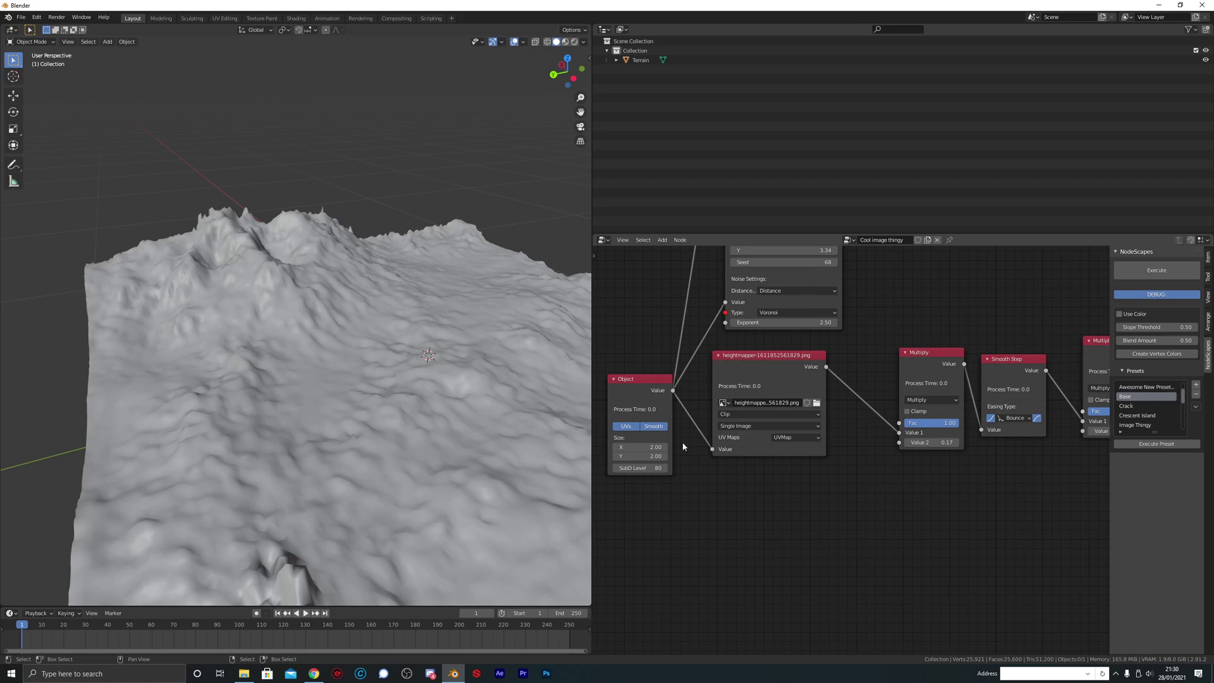
pyautogui.moveTo(682, 442); pyautogui.dragTo(802, 453, button='middle')
pyautogui.scroll(4, 807, 492)
pyautogui.click(745, 489)
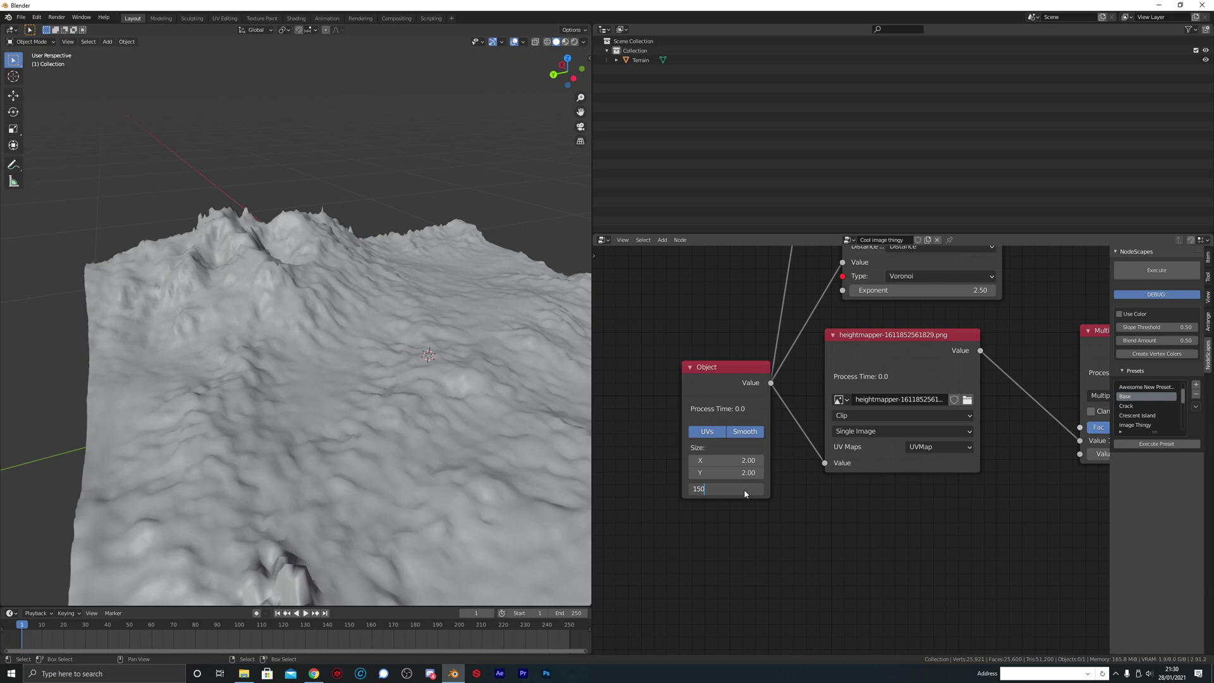
pyautogui.press('Return')
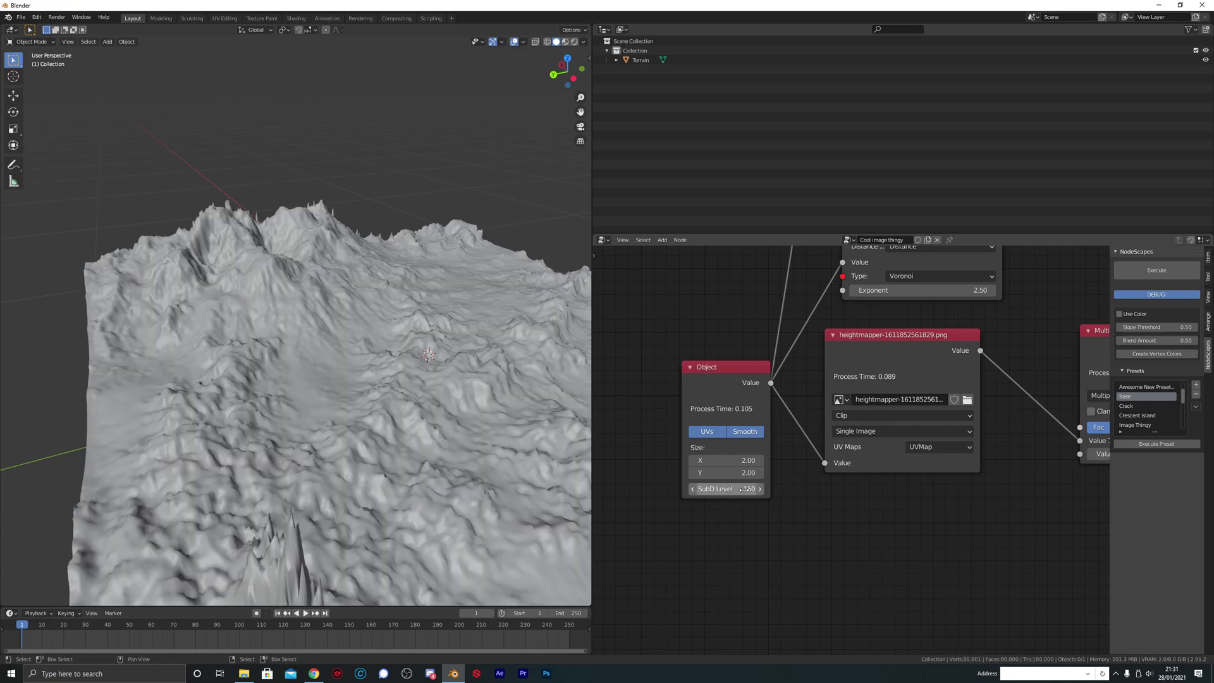
# - Preview the output of the first Add node, which combines the two noise branches, on the terrain
pyautogui.moveTo(385, 207); pyautogui.dragTo(373, 297, button='middle')
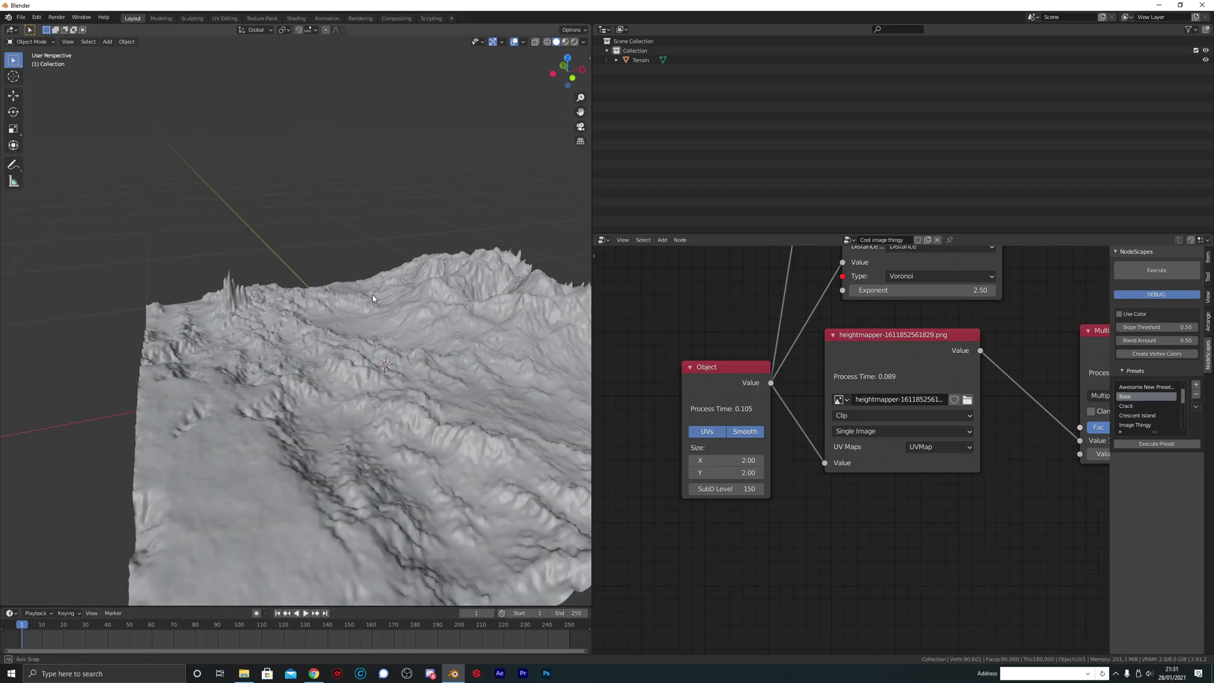
pyautogui.moveTo(1021, 342); pyautogui.dragTo(527, 545, button='middle')
pyautogui.moveTo(984, 377); pyautogui.dragTo(1192, 364, button='middle')
pyautogui.scroll(-2, 855, 382)
pyautogui.moveTo(436, 339); pyautogui.dragTo(404, 348, button='middle')
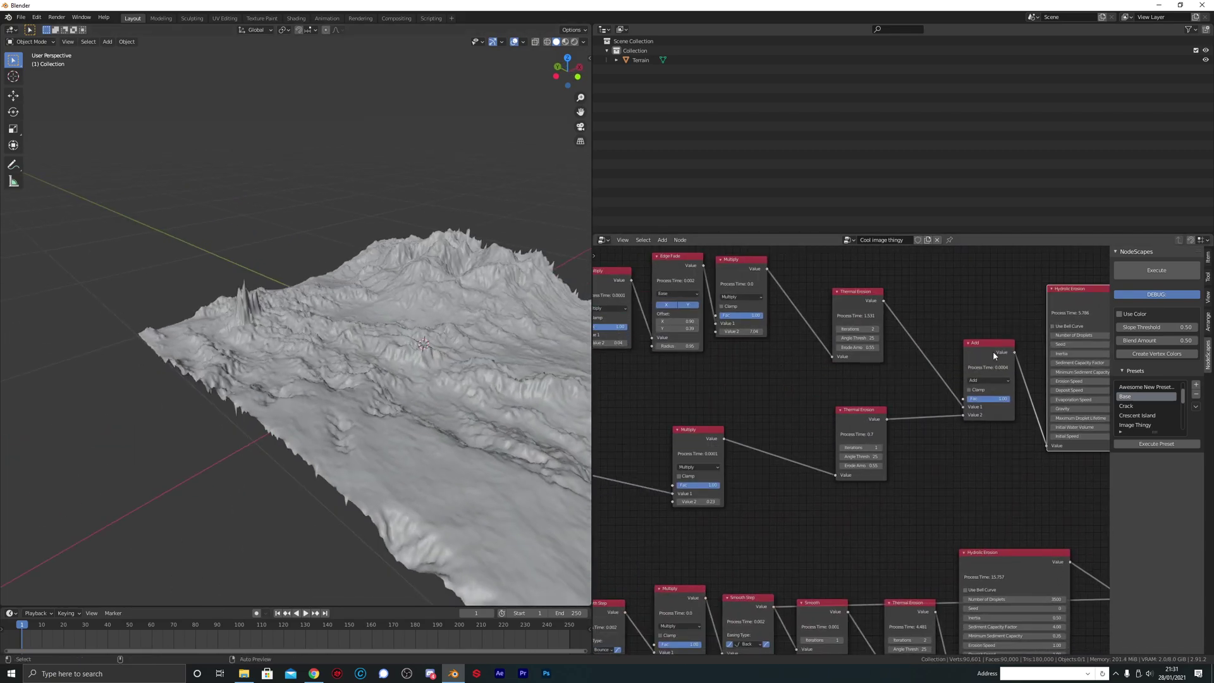
pyautogui.keyDown('ctrl'); pyautogui.keyDown('shift'); pyautogui.click(993, 351); pyautogui.keyUp('shift'); pyautogui.keyUp('ctrl')
pyautogui.moveTo(508, 309); pyautogui.dragTo(307, 329, button='middle')
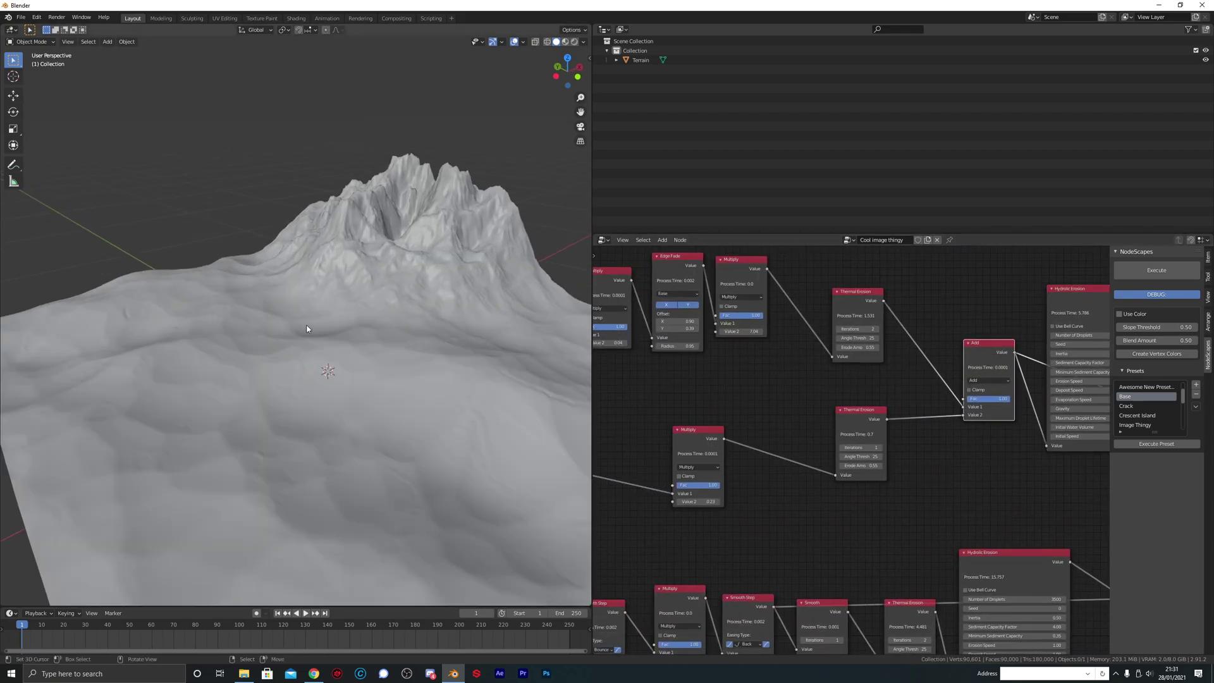
# - Preview the output of the Thermal Erosion node in the heightmap branch
pyautogui.scroll(-2, 740, 392)
pyautogui.moveTo(889, 562); pyautogui.dragTo(803, 422, button='middle')
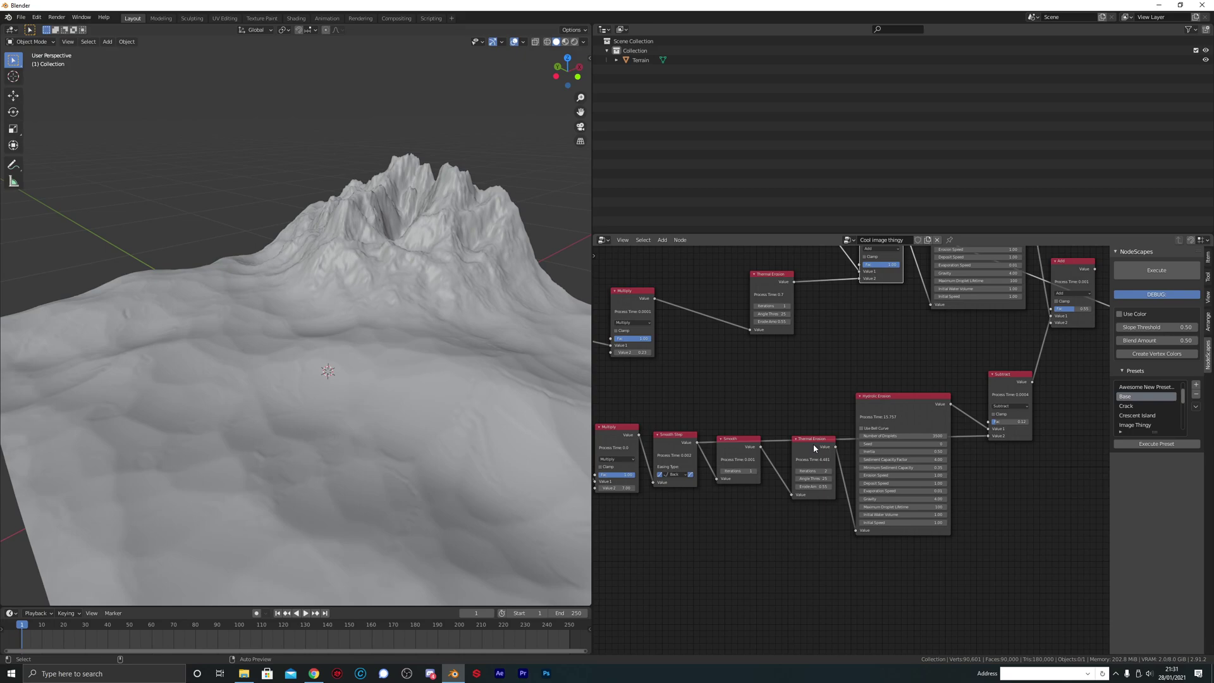
pyautogui.keyDown('ctrl'); pyautogui.keyDown('shift'); pyautogui.click(813, 444); pyautogui.keyUp('shift'); pyautogui.keyUp('ctrl')
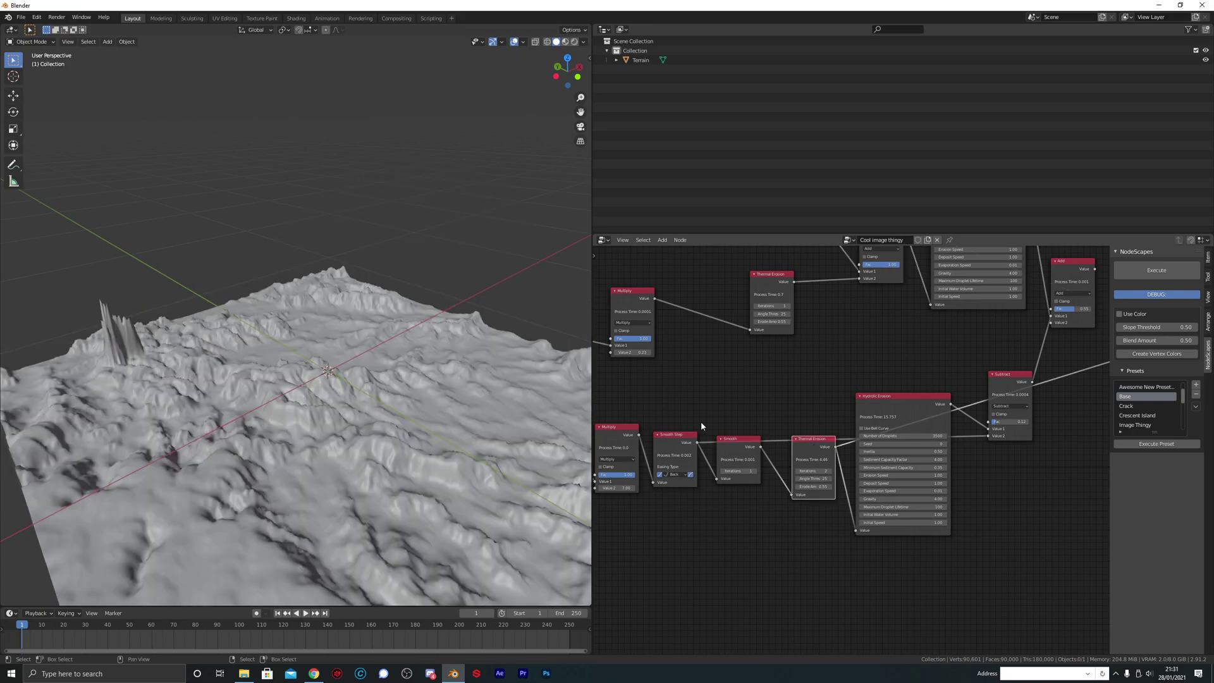
# - Preview the heightmap branch's second Multiply node and set its Value 2 to about 3.18
pyautogui.moveTo(668, 420); pyautogui.dragTo(881, 392, button='middle')
pyautogui.scroll(4, 679, 417)
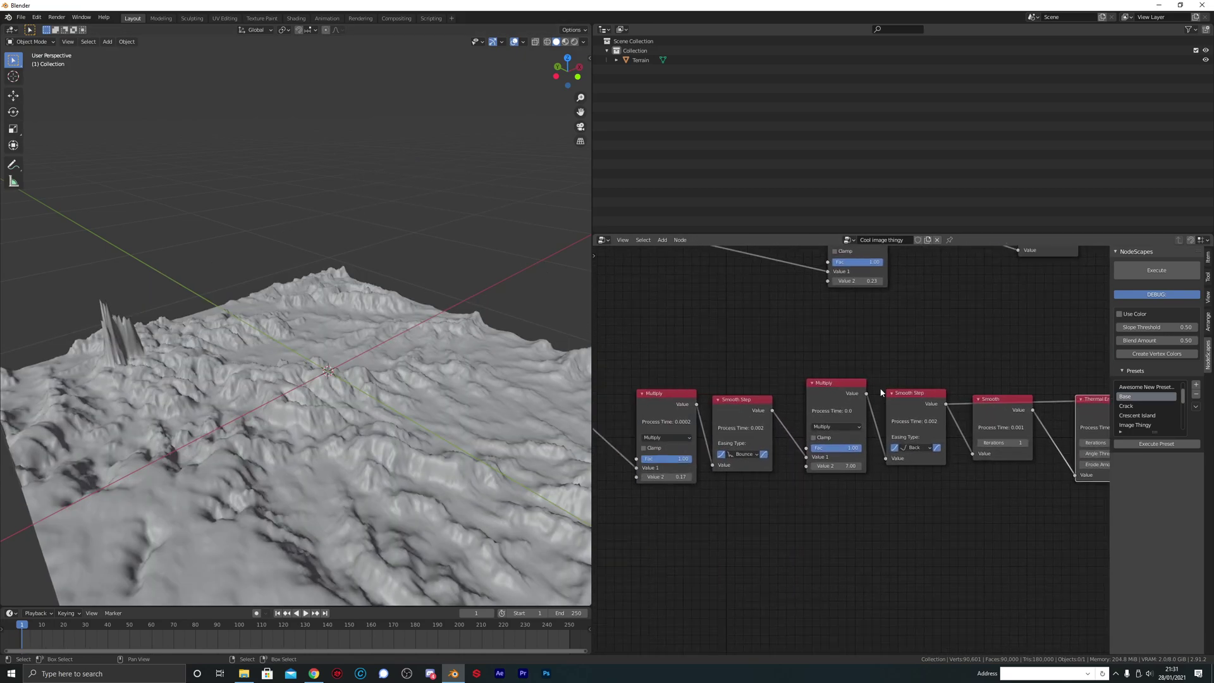
pyautogui.keyDown('ctrl'); pyautogui.keyDown('shift'); pyautogui.click(833, 385); pyautogui.keyUp('shift'); pyautogui.keyUp('ctrl')
pyautogui.click(814, 466)
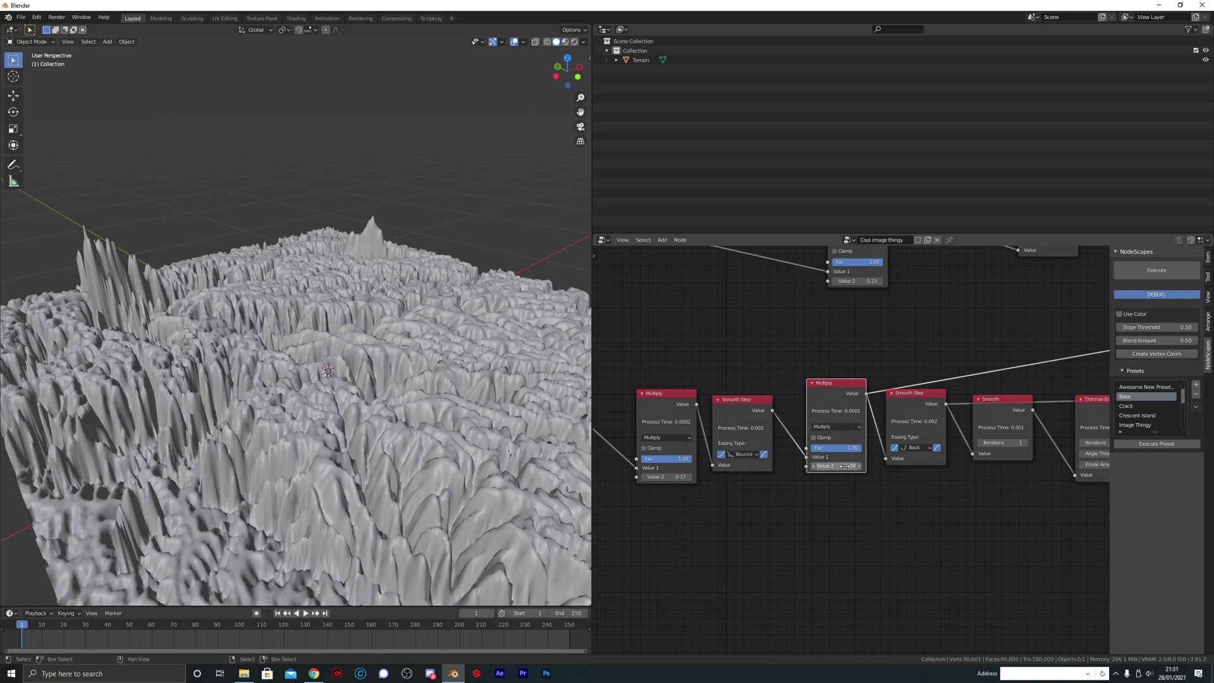
pyautogui.moveTo(835, 466); pyautogui.dragTo(788, 466)
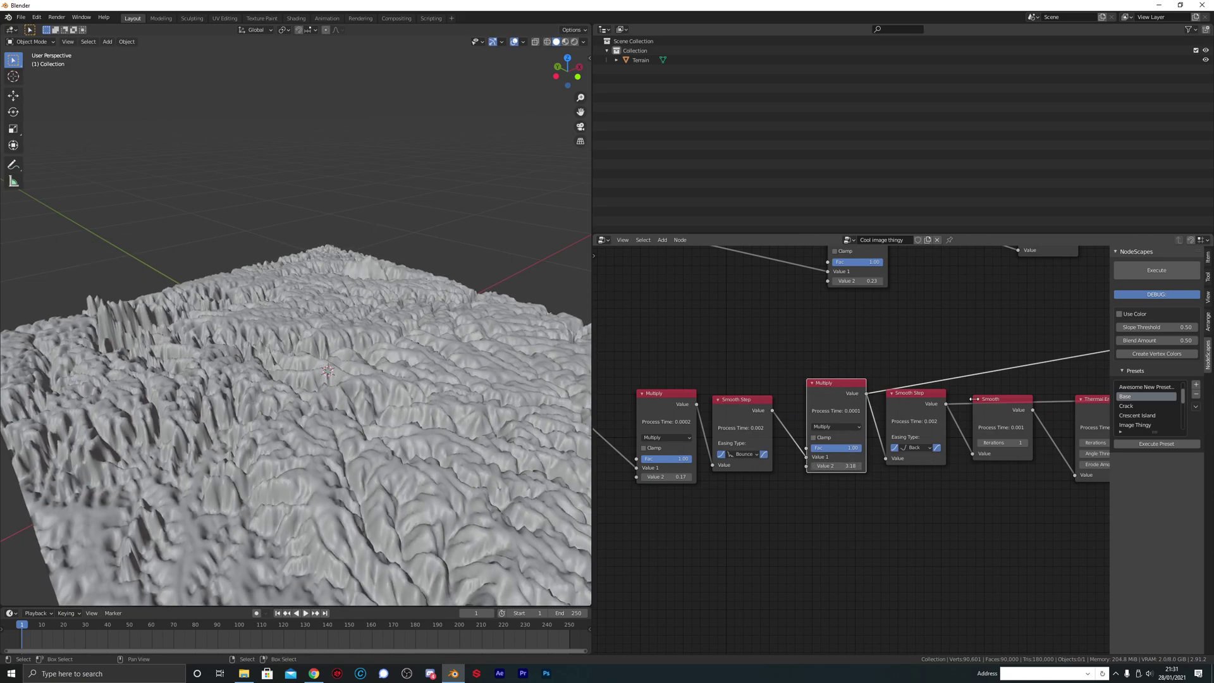
# - Preview the outputs of the second Smooth Step, Smooth and Thermal Erosion nodes in the heightmap branch one after another
pyautogui.keyDown('ctrl'); pyautogui.keyDown('shift'); pyautogui.click(912, 397); pyautogui.keyUp('shift'); pyautogui.keyUp('ctrl')
pyautogui.keyDown('ctrl'); pyautogui.keyDown('shift'); pyautogui.click(1005, 403); pyautogui.keyUp('shift'); pyautogui.keyUp('ctrl')
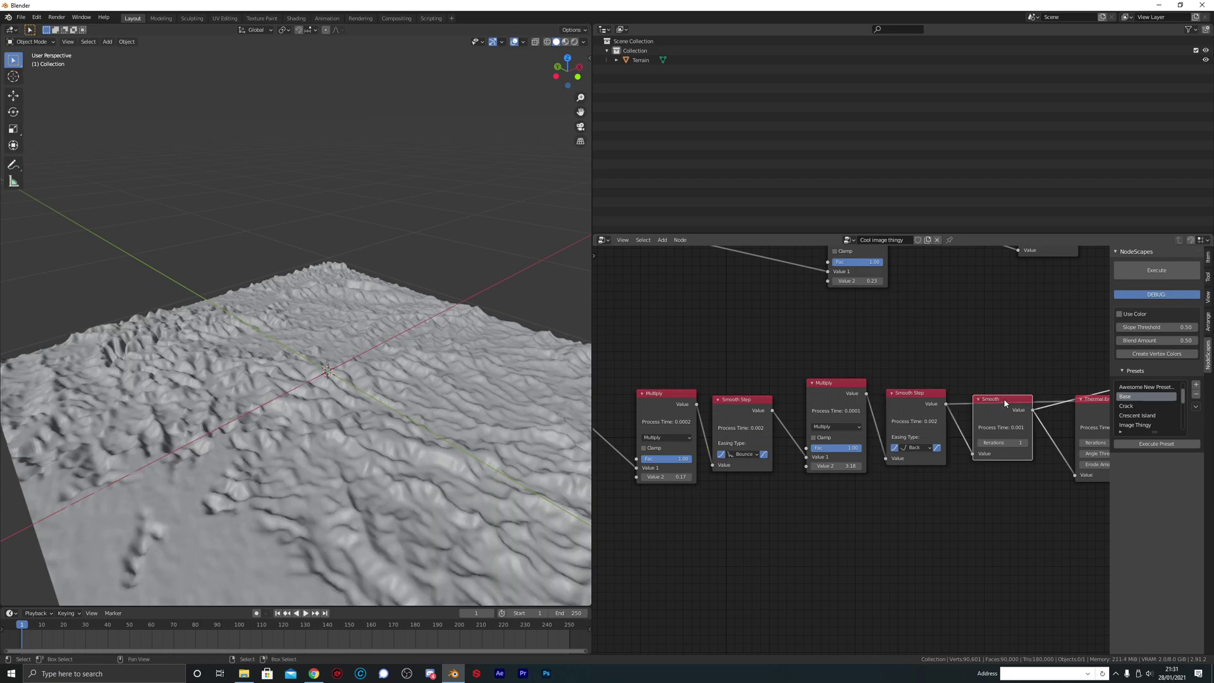
pyautogui.moveTo(1004, 398); pyautogui.dragTo(859, 421, button='middle')
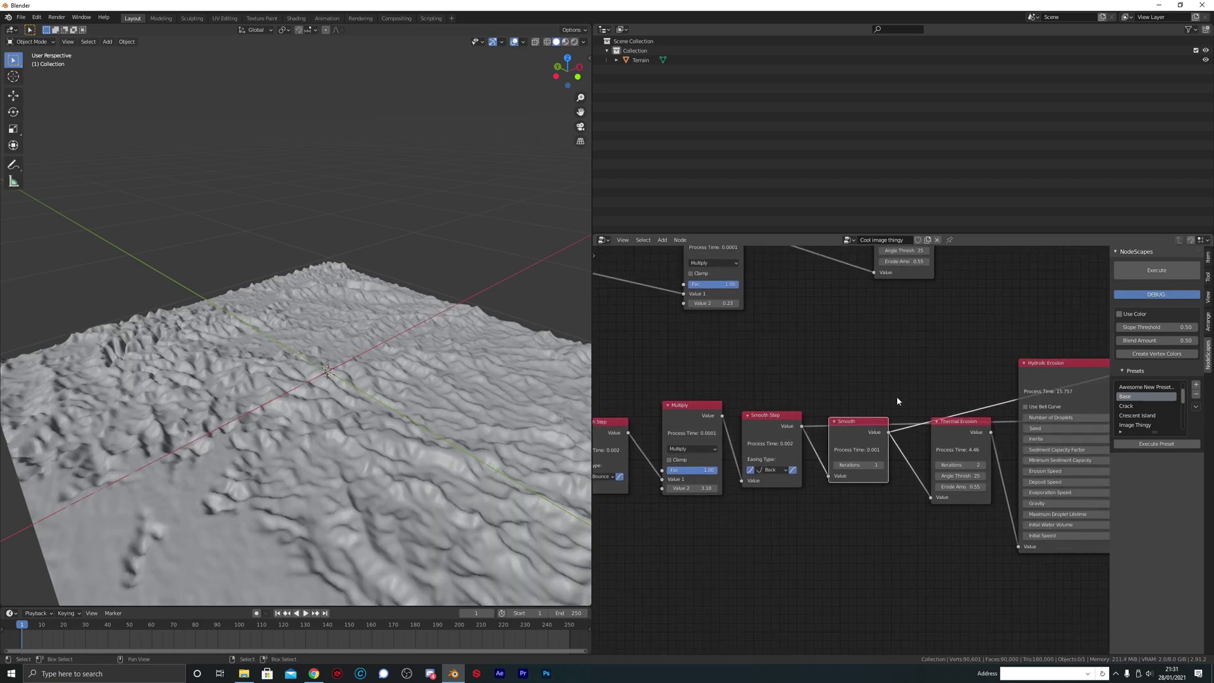
pyautogui.keyDown('ctrl'); pyautogui.keyDown('shift'); pyautogui.click(966, 427); pyautogui.keyUp('shift'); pyautogui.keyUp('ctrl')
# - Connect the final Add node back to the Master Output and execute the node tree
pyautogui.moveTo(468, 354); pyautogui.dragTo(321, 377, button='middle')
pyautogui.moveTo(1107, 290); pyautogui.dragTo(790, 386, button='middle')
pyautogui.moveTo(1098, 334); pyautogui.dragTo(901, 389, button='middle')
pyautogui.keyDown('ctrl'); pyautogui.keyDown('shift'); pyautogui.click(797, 348); pyautogui.keyUp('shift'); pyautogui.keyUp('ctrl')
pyautogui.moveTo(192, 305); pyautogui.dragTo(386, 316, button='middle')
pyautogui.click(1149, 276)
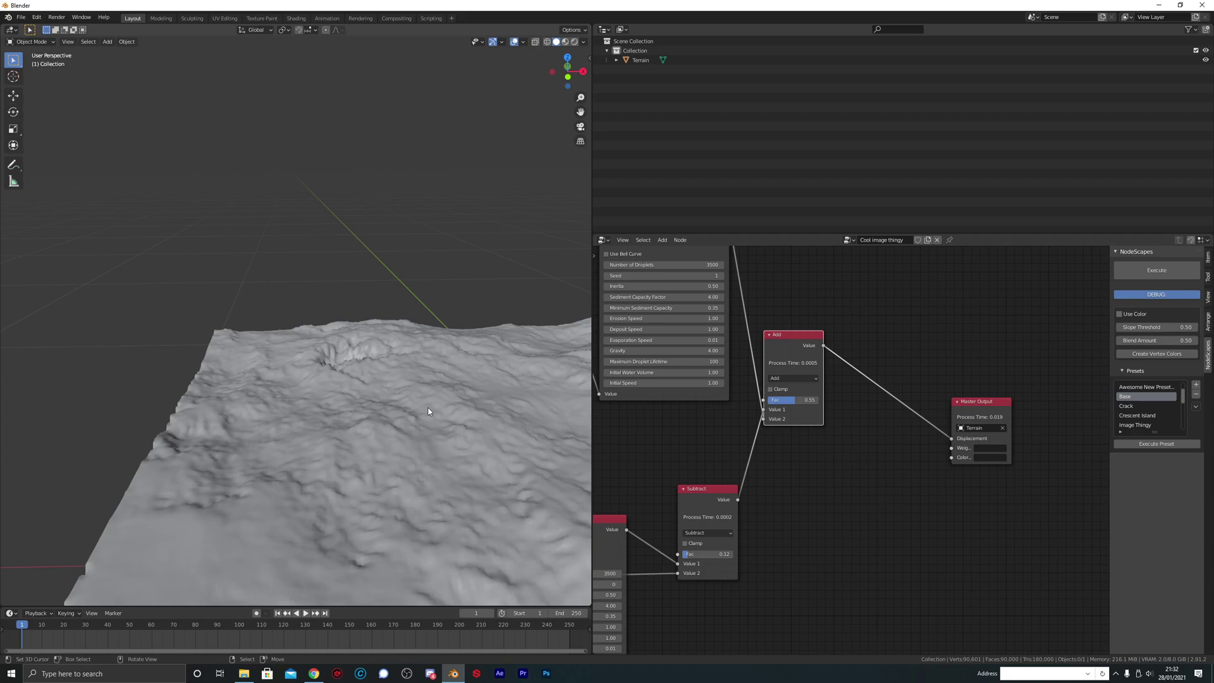
# - Inspect the recalculated terrain's peaks and eroded slopes up close and from several angles
pyautogui.moveTo(480, 359); pyautogui.dragTo(321, 347, button='middle')
pyautogui.scroll(2, 320, 346)
pyautogui.moveTo(190, 338); pyautogui.dragTo(278, 321, button='middle')
pyautogui.scroll(3, 337, 362)
pyautogui.moveTo(337, 362)
pyautogui.keyDown('shift'); pyautogui.mouseDown(button='middle')
pyautogui.moveTo(444, 362)
pyautogui.moveTo(289, 350)
pyautogui.moveTo(337, 357)
pyautogui.moveTo(348, 378)
pyautogui.mouseUp(button='middle'); pyautogui.keyUp('shift')
pyautogui.scroll(-4, 337, 357)
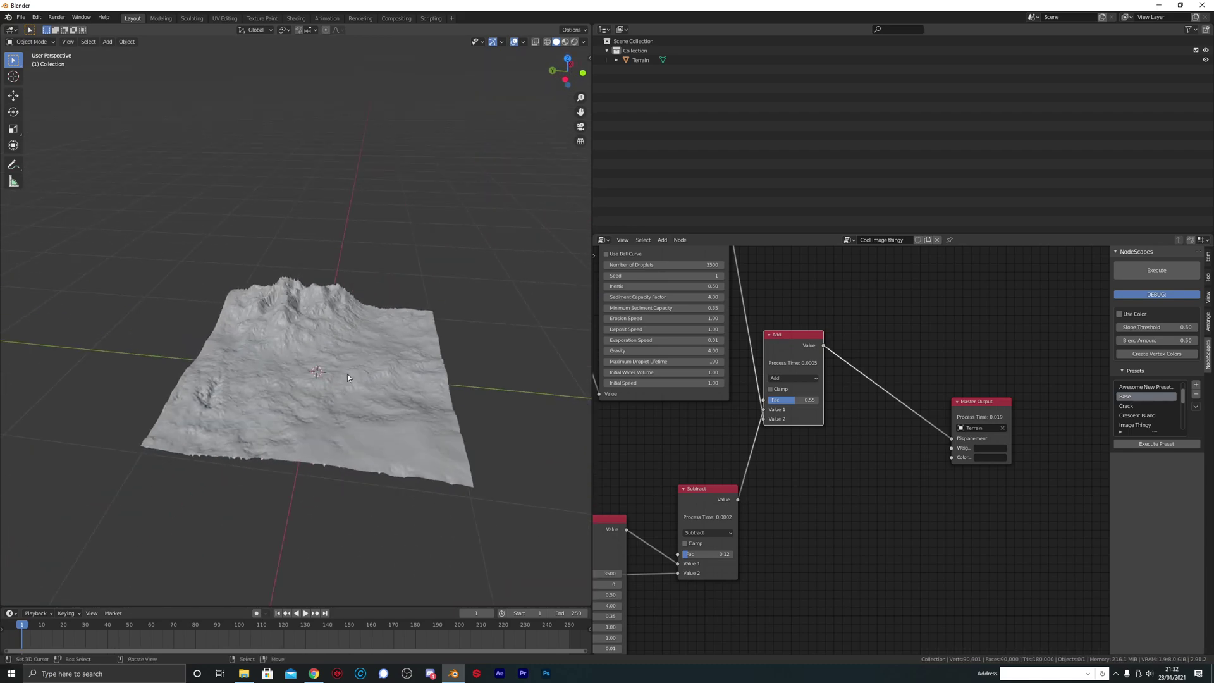
pyautogui.scroll(2, 348, 378)
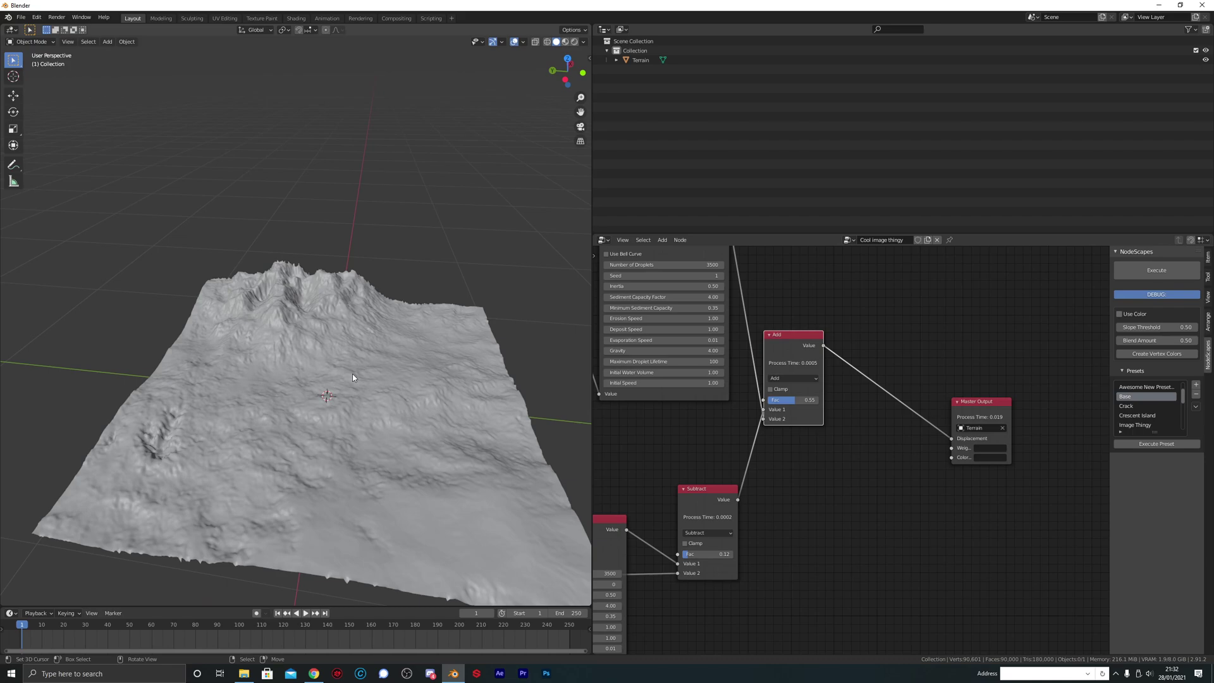
pyautogui.moveTo(371, 363); pyautogui.dragTo(297, 321, button='middle')
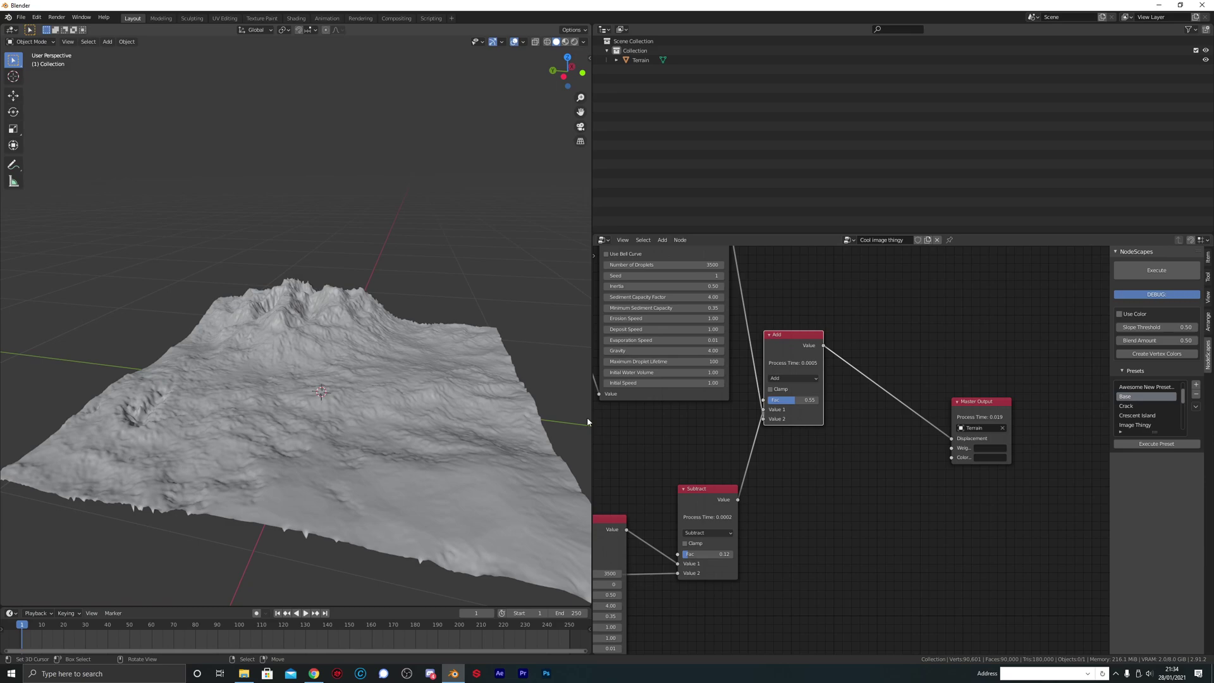
# - Move the Object node further away from the heightmap image node and set its SubD Level to 350
pyautogui.moveTo(939, 615); pyautogui.dragTo(954, 404, button='middle')
pyautogui.scroll(4, 870, 469)
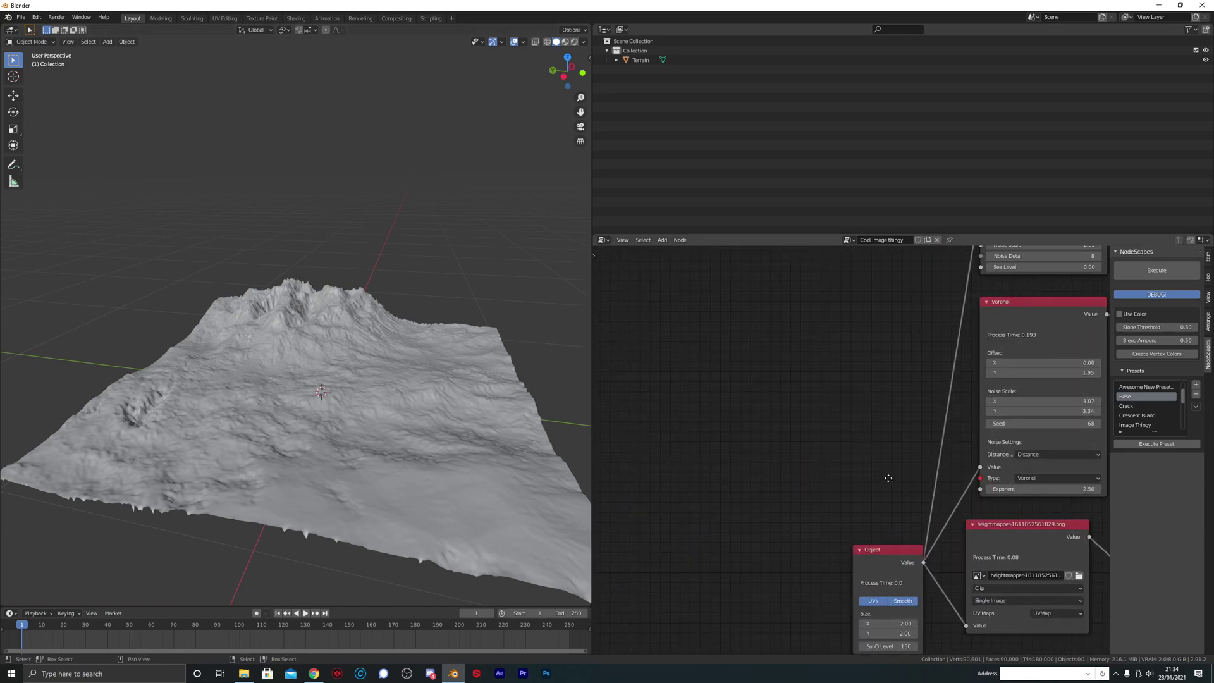
pyautogui.moveTo(889, 482); pyautogui.dragTo(815, 320, button='middle')
pyautogui.moveTo(816, 391); pyautogui.dragTo(730, 341)
pyautogui.moveTo(751, 331); pyautogui.dragTo(820, 407, button='middle')
pyautogui.click(807, 510)
pyautogui.write('350')
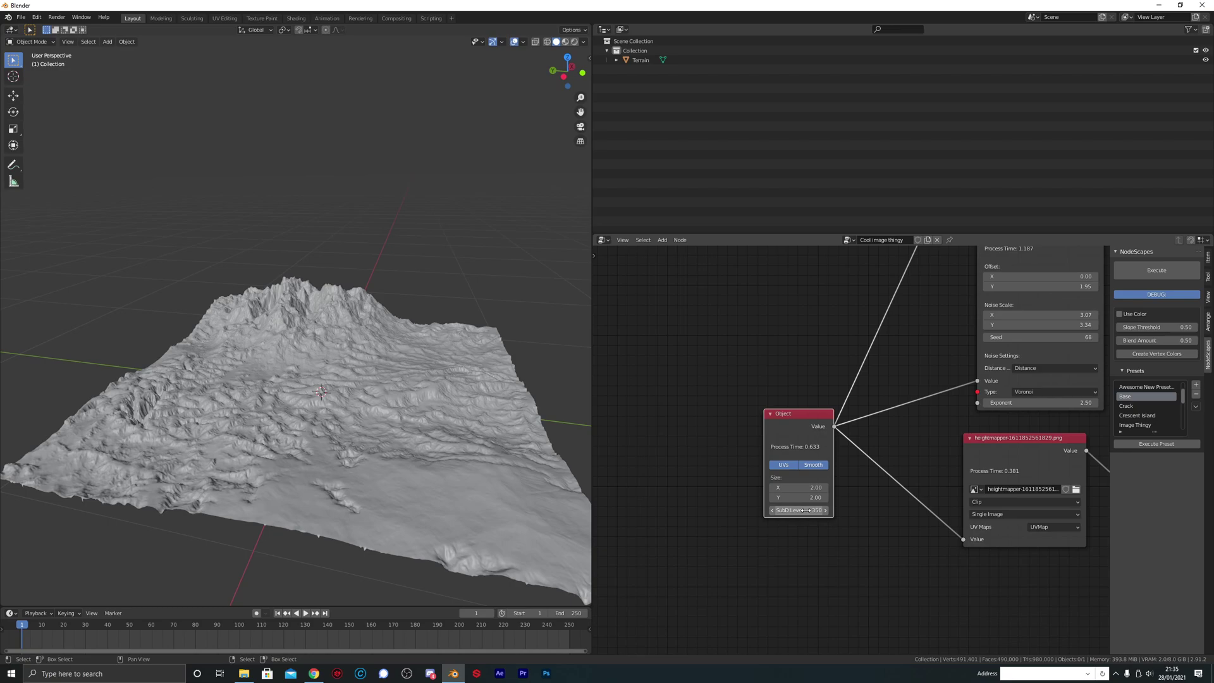
# - Examine the higher-resolution terrain's erosion detail from different angles and distances
pyautogui.moveTo(492, 464); pyautogui.dragTo(353, 447, button='middle')
pyautogui.moveTo(273, 408)
pyautogui.mouseDown(button='middle')
pyautogui.moveTo(358, 366)
pyautogui.moveTo(379, 403)
pyautogui.moveTo(288, 396)
pyautogui.mouseUp(button='middle')
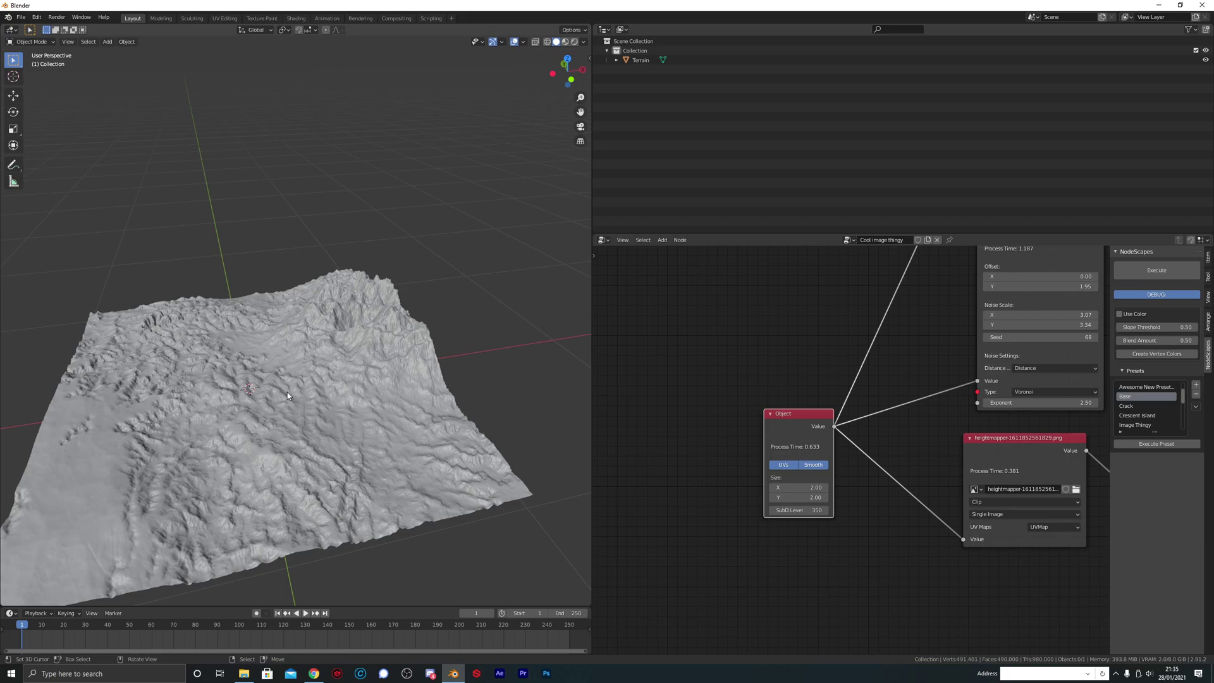
pyautogui.moveTo(287, 392); pyautogui.dragTo(314, 383, button='middle')
pyautogui.scroll(3, 294, 355)
pyautogui.scroll(-4, 292, 355)
pyautogui.scroll(4, 312, 385)
pyautogui.scroll(-4, 317, 366)
pyautogui.scroll(4, 385, 407)
pyautogui.scroll(-3, 314, 380)
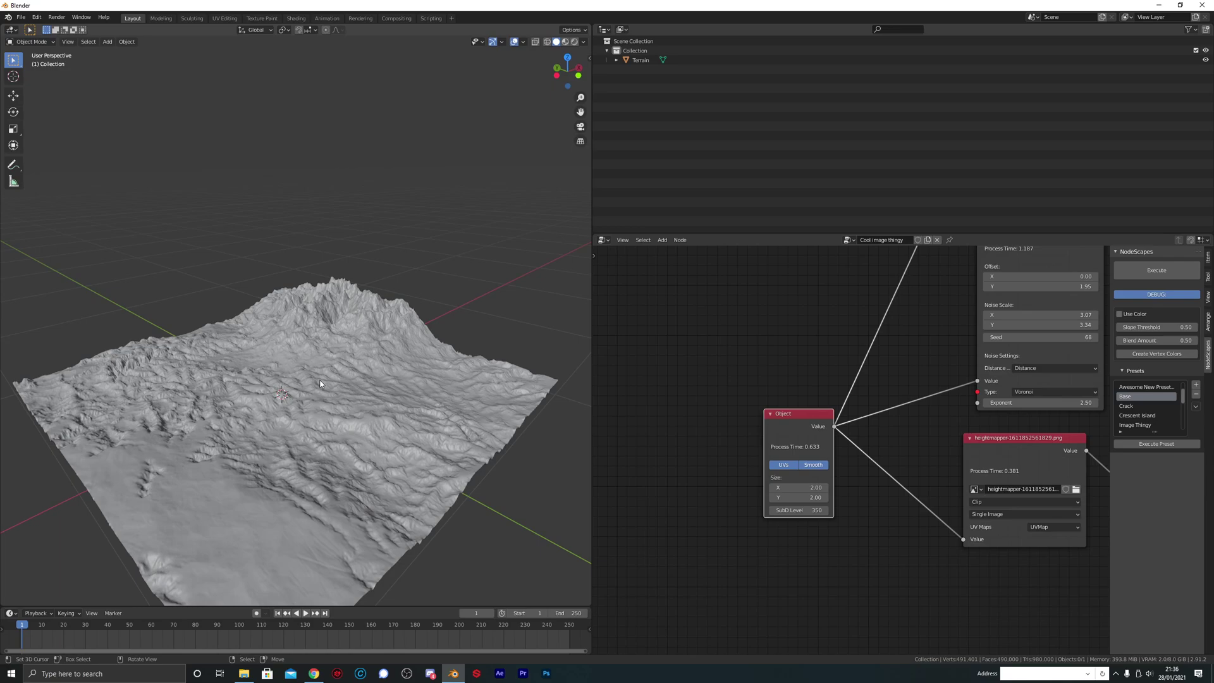
# - Review the whole node tree between the Master Output and the Object node
pyautogui.scroll(-5, 836, 352)
pyautogui.moveTo(836, 351); pyautogui.dragTo(643, 451, button='middle')
pyautogui.moveTo(840, 387); pyautogui.dragTo(938, 364, button='middle')
pyautogui.moveTo(995, 397); pyautogui.dragTo(850, 408, button='middle')
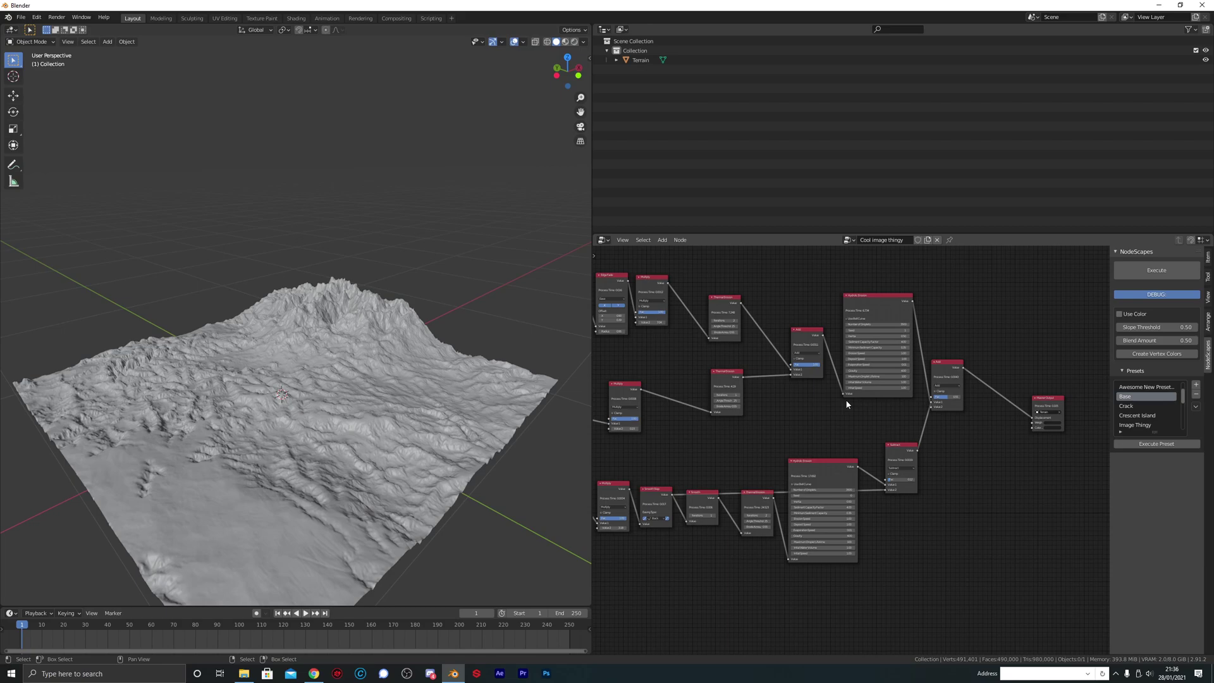
pyautogui.keyDown('ctrl'); pyautogui.hscroll(-10, 814, 414); pyautogui.keyUp('ctrl')
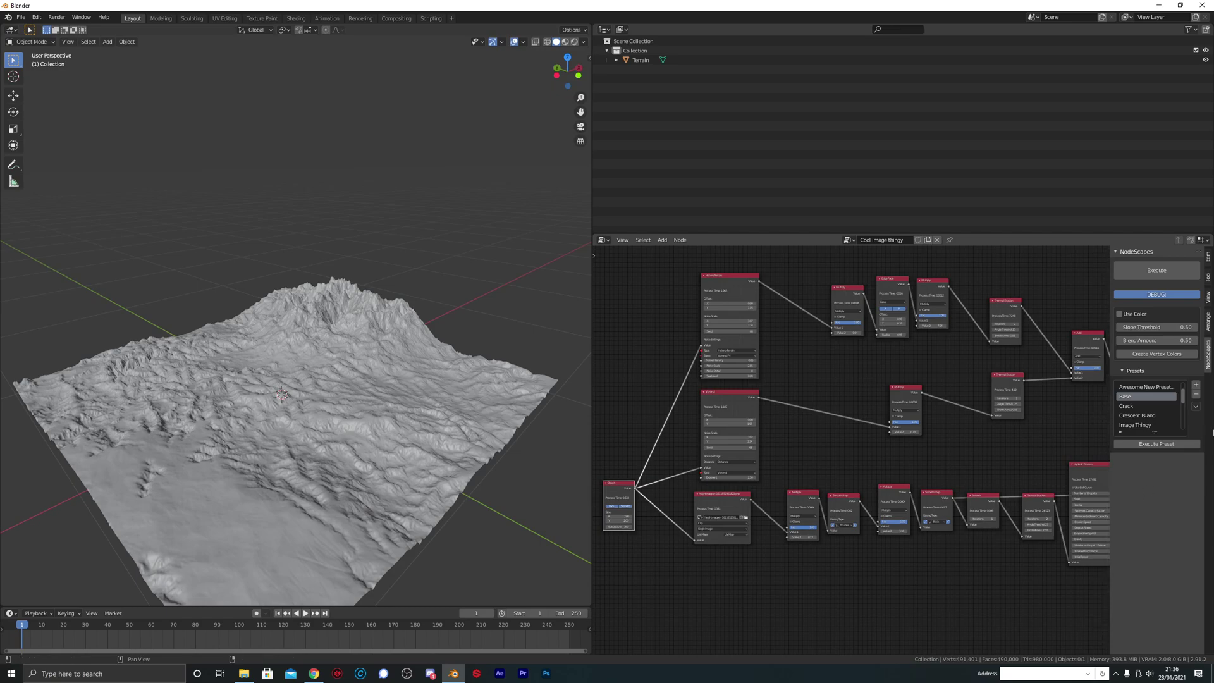
pyautogui.click(1196, 406)
pyautogui.click(1168, 431)
pyautogui.click(801, 355)
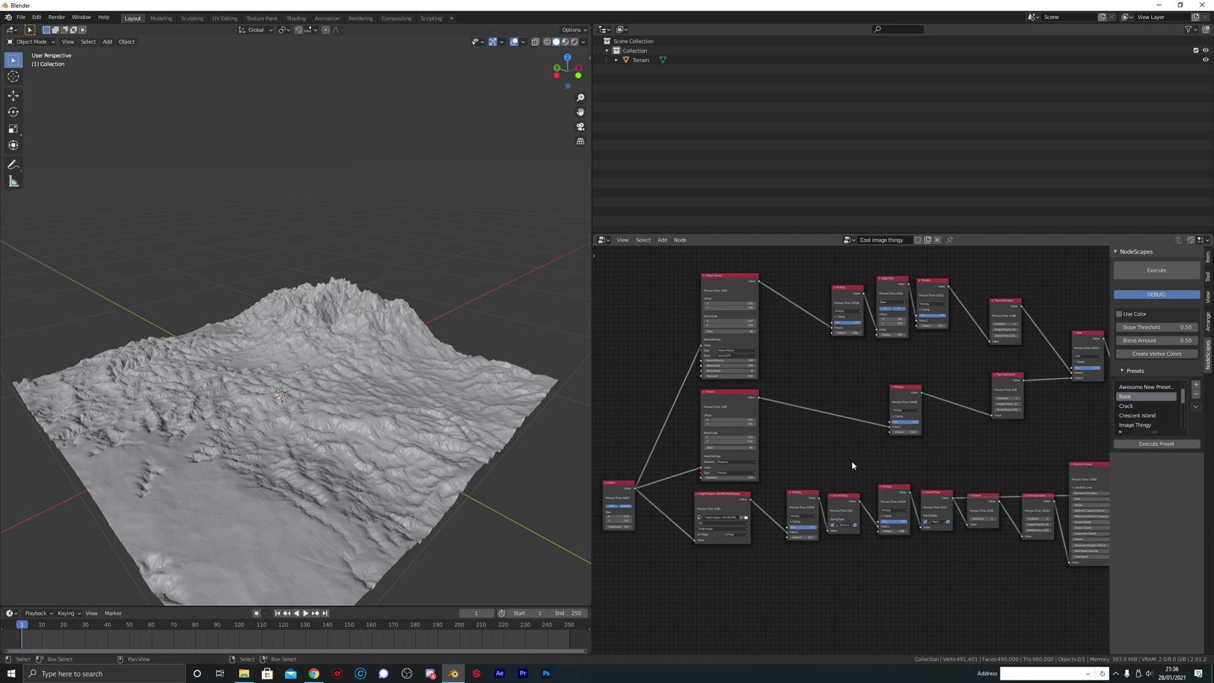
# - Link the Object node directly to Value 1 of the heightmap branch's first Multiply, and move the bypassed heightmap image node aside
pyautogui.scroll(4, 853, 466)
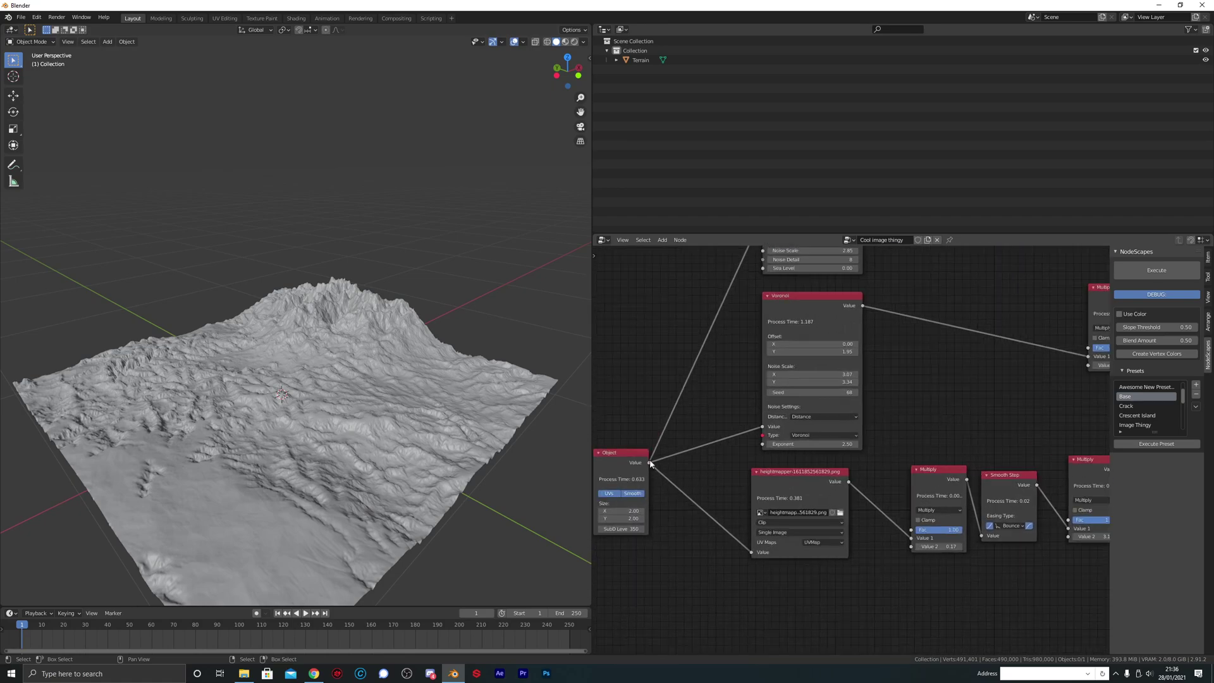
pyautogui.moveTo(649, 462); pyautogui.dragTo(915, 539)
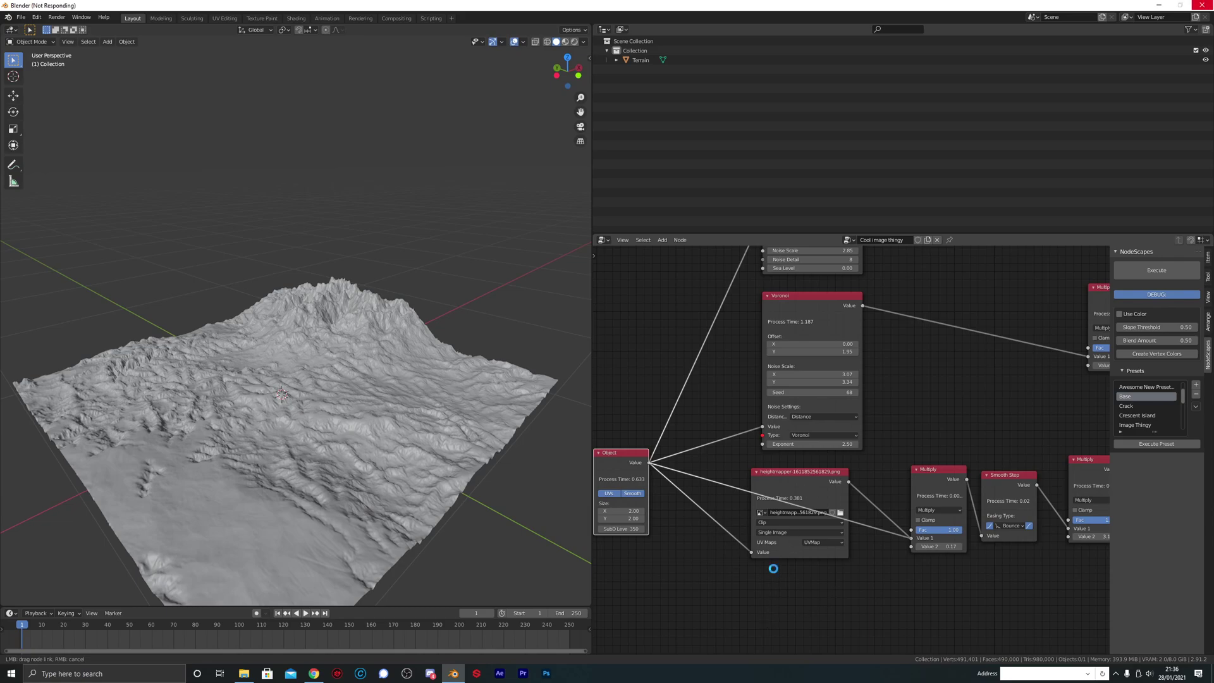
pyautogui.click(624, 529)
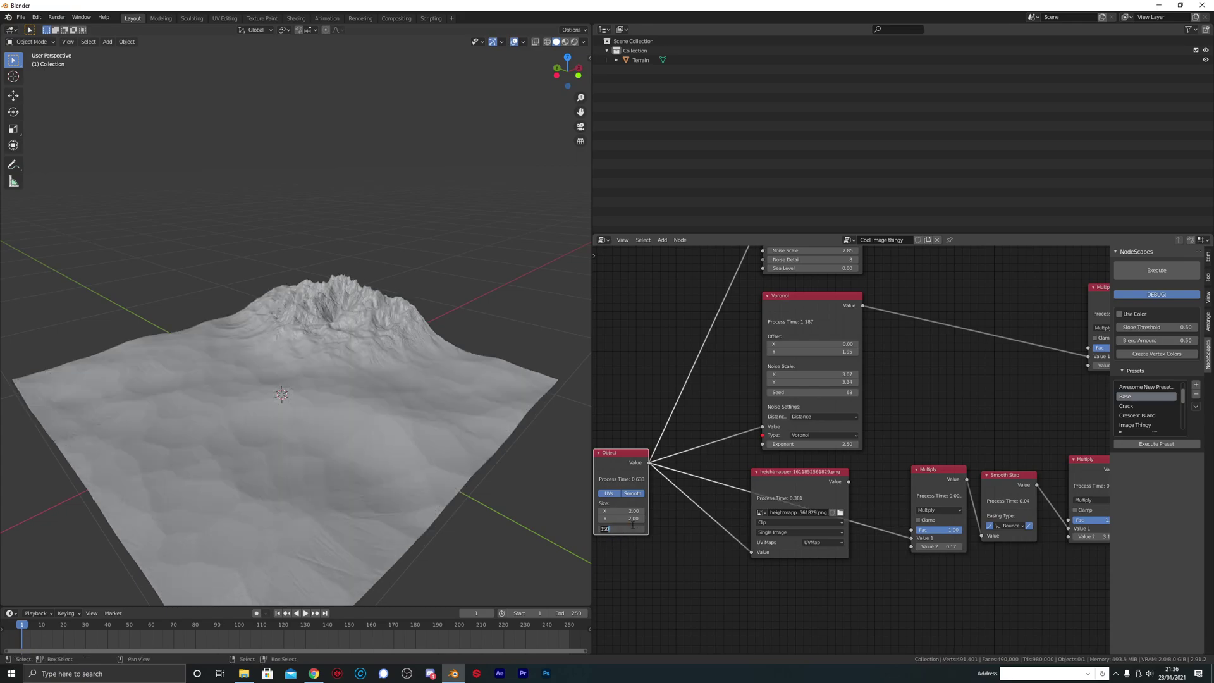
pyautogui.press('Return')
pyautogui.moveTo(814, 476); pyautogui.dragTo(786, 548)
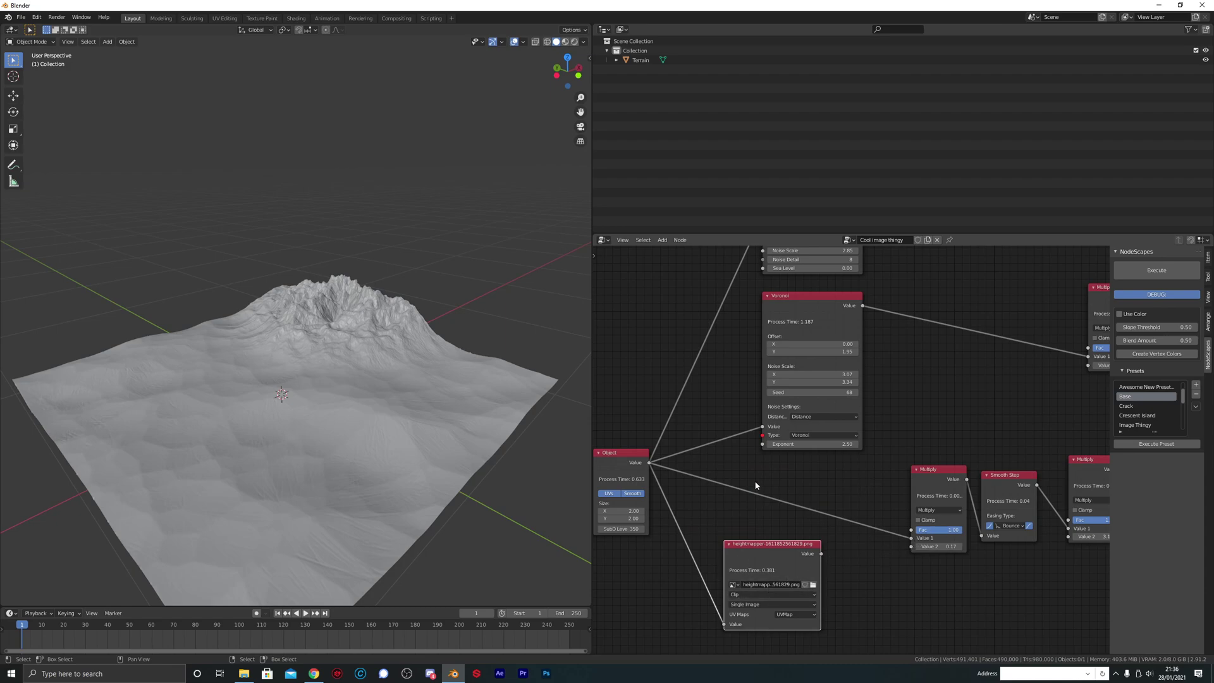
# - Inspect the mountain and surrounding slopes of the terrain generated without the heightmap image
pyautogui.moveTo(342, 406); pyautogui.dragTo(338, 382, button='middle')
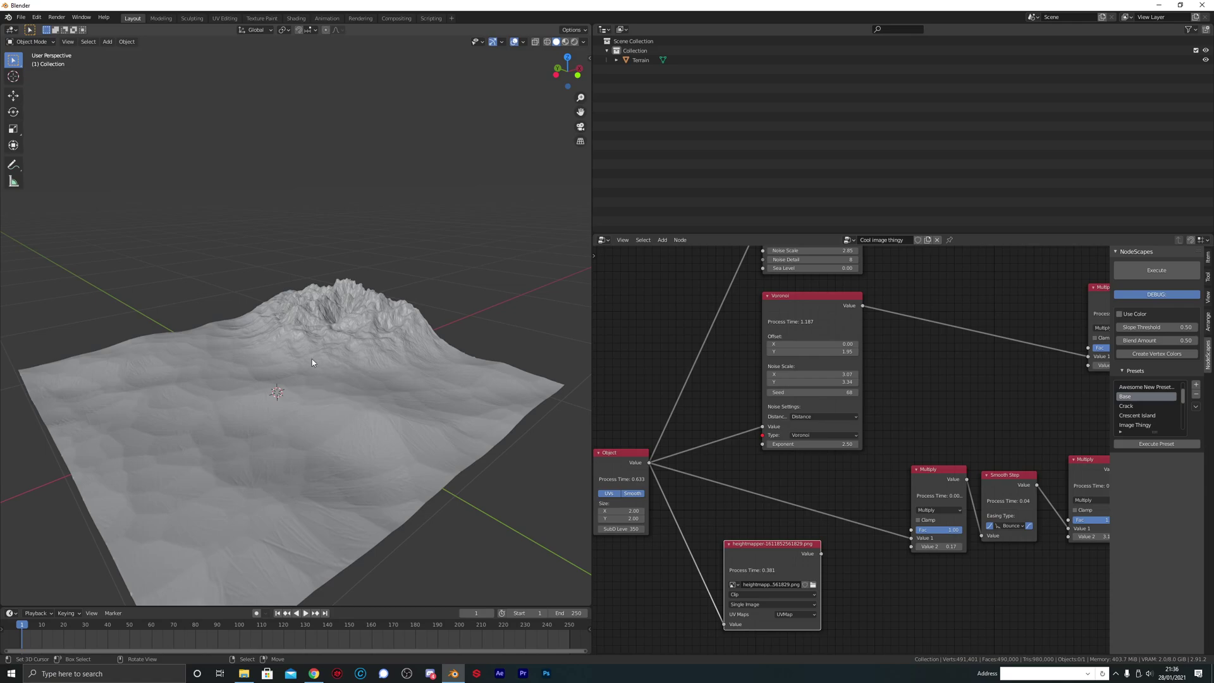
pyautogui.moveTo(312, 359); pyautogui.dragTo(366, 387, button='middle')
pyautogui.scroll(5, 365, 388)
pyautogui.moveTo(305, 360); pyautogui.dragTo(324, 381, button='middle')
pyautogui.scroll(-3, 405, 345)
pyautogui.scroll(-3, 320, 350)
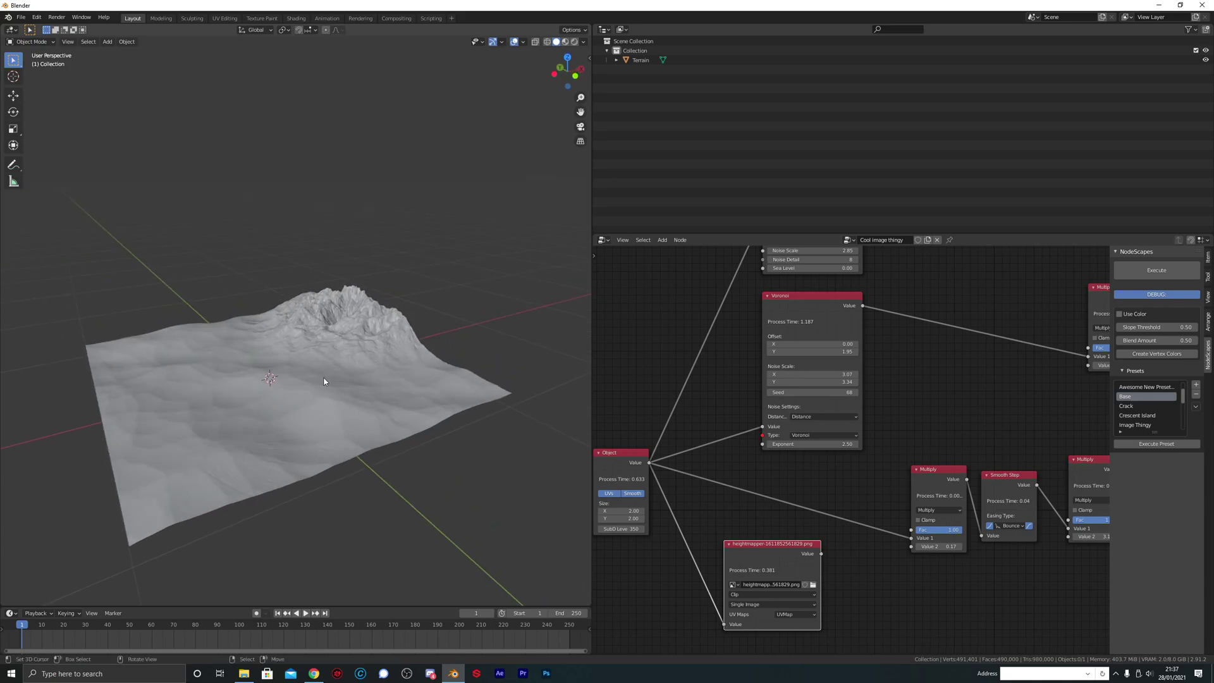
pyautogui.scroll(5, 323, 381)
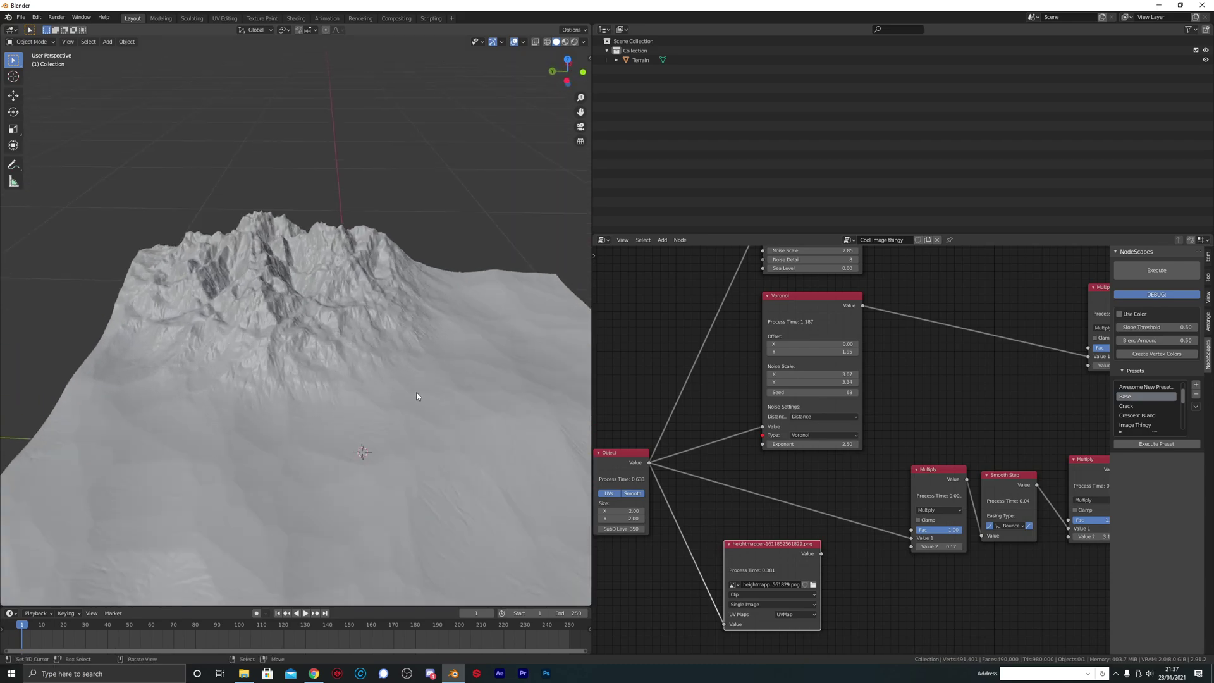
pyautogui.scroll(-4, 346, 365)
pyautogui.moveTo(347, 365); pyautogui.dragTo(361, 392, button='middle')
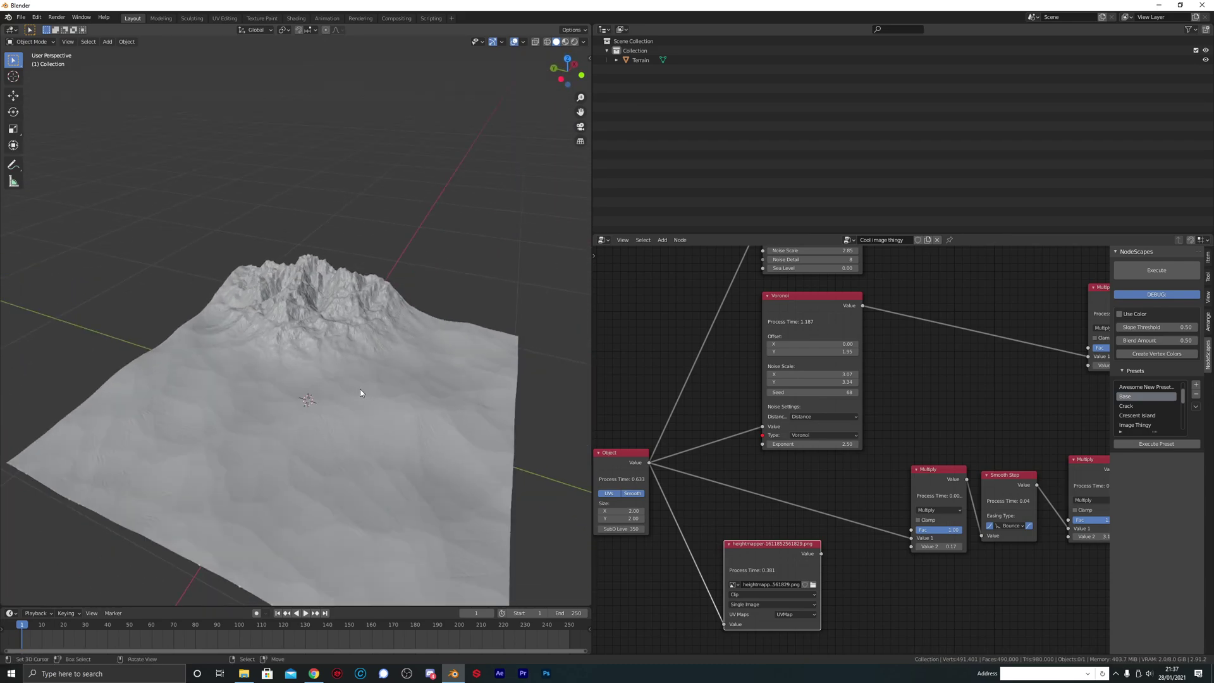